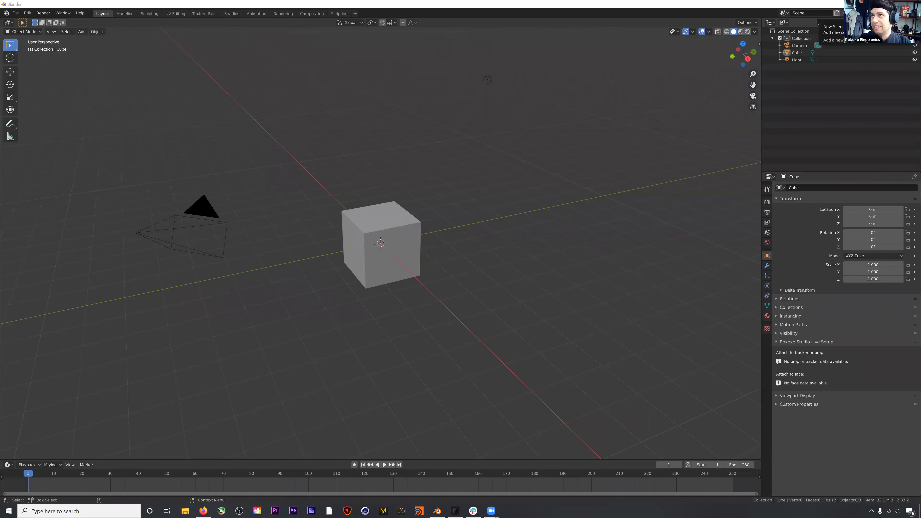
# Delete the default camera, cube and light from the scene
pyautogui.press('a')
pyautogui.press('Delete')
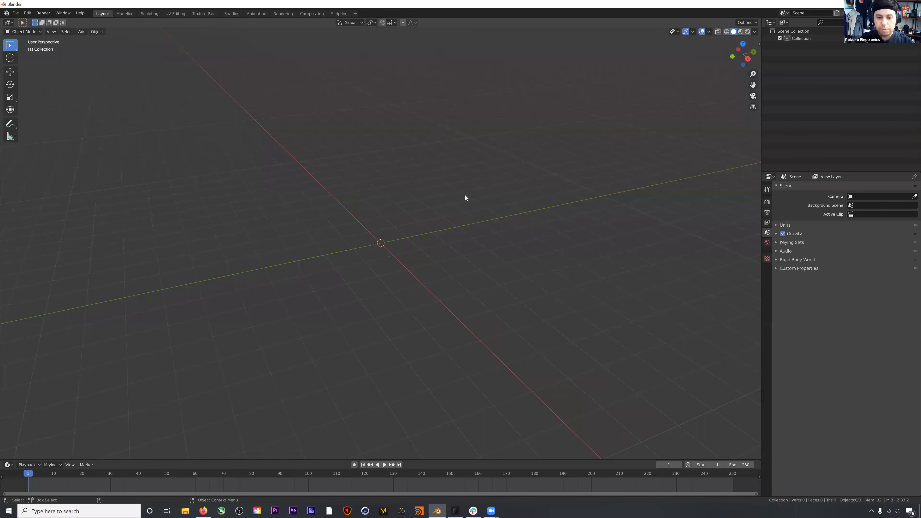
pyautogui.moveTo(412, 214); pyautogui.dragTo(437, 248, button='middle')
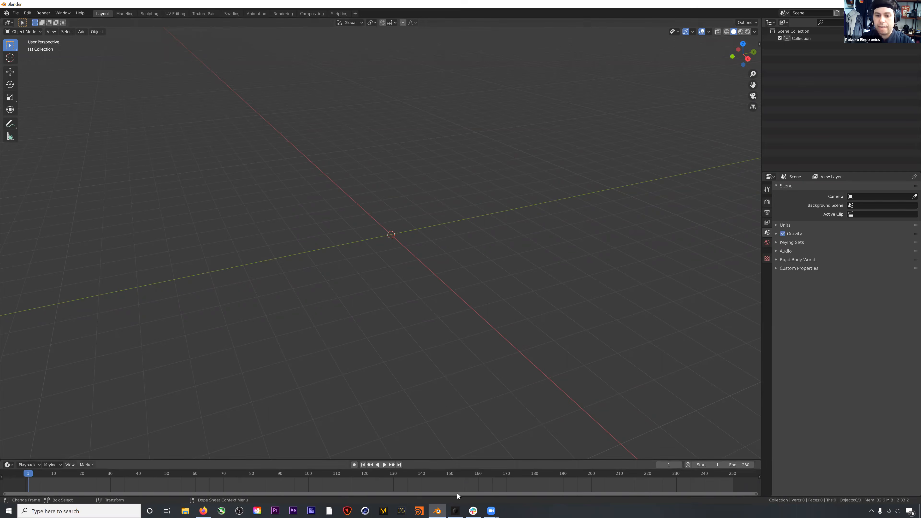
# Switch to Rokoko Studio and open the Sample_Love take from the Sample project
pyautogui.click(455, 511)
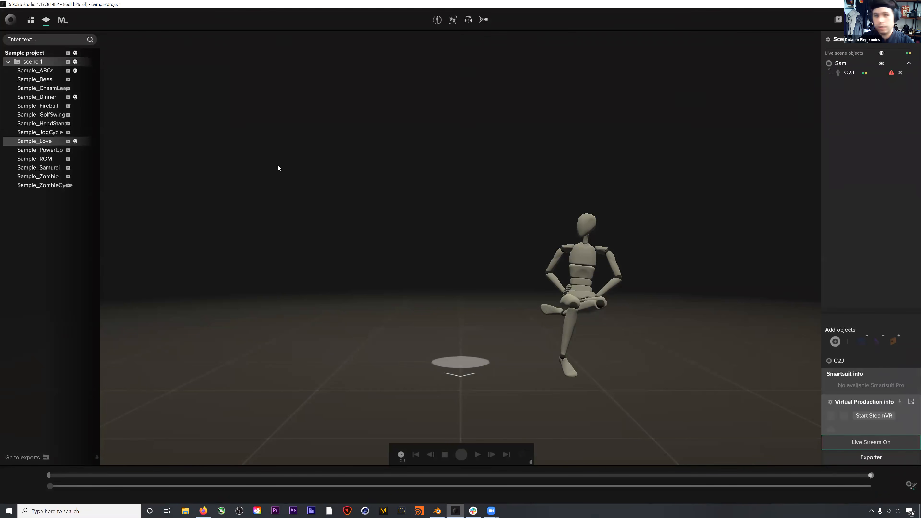
pyautogui.doubleClick(45, 141)
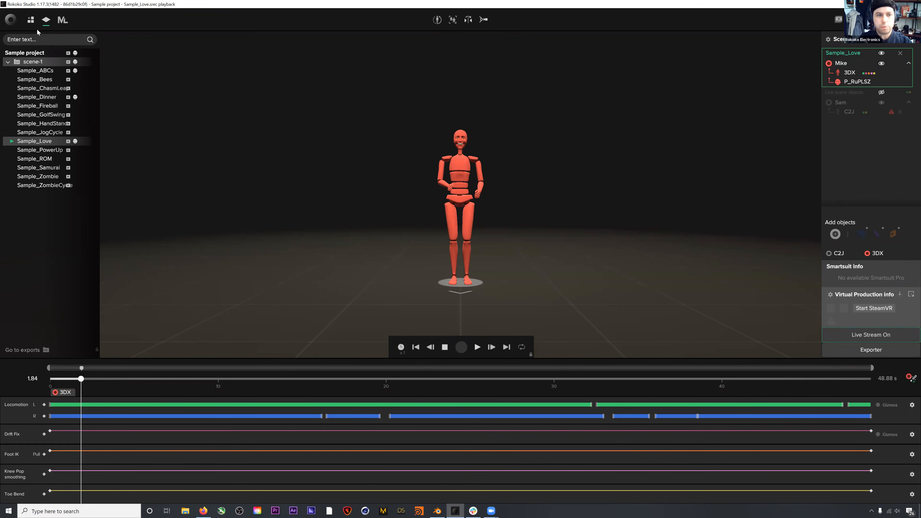
pyautogui.click(30, 20)
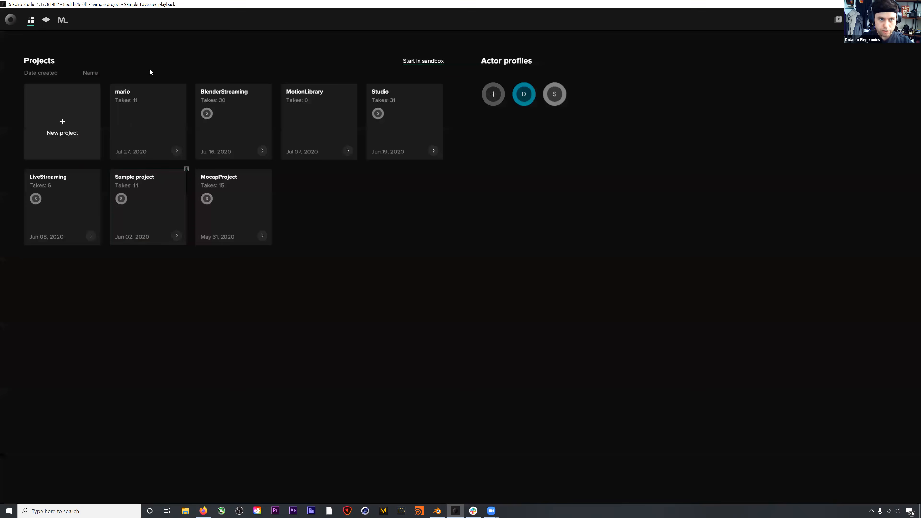
pyautogui.click(133, 204)
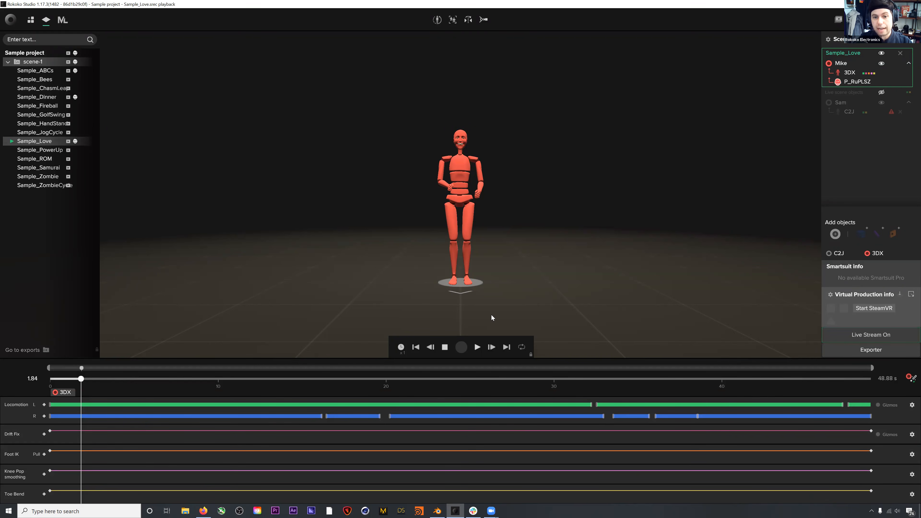
# Play part of the Sample_Love take and scrub through its timeline to review the motion
pyautogui.click(478, 347)
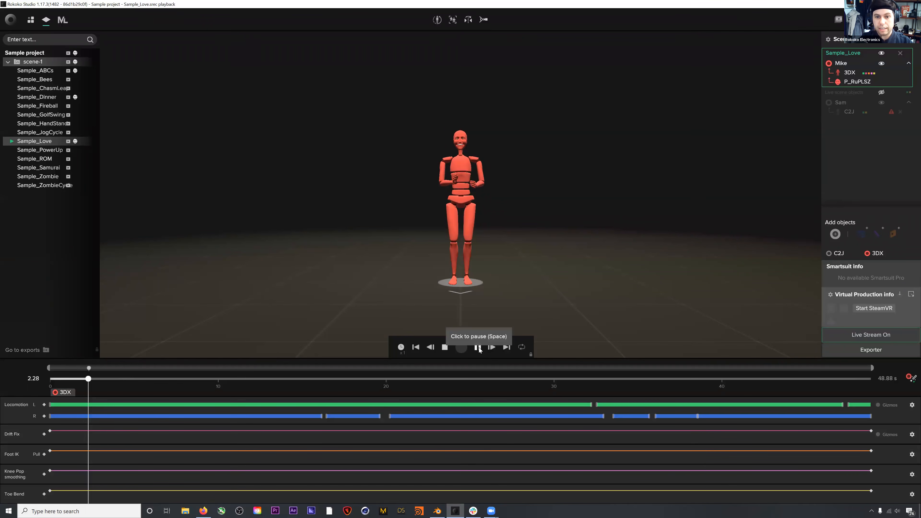
pyautogui.click(478, 347)
pyautogui.moveTo(98, 379); pyautogui.dragTo(185, 379)
pyautogui.moveTo(279, 383); pyautogui.dragTo(133, 384)
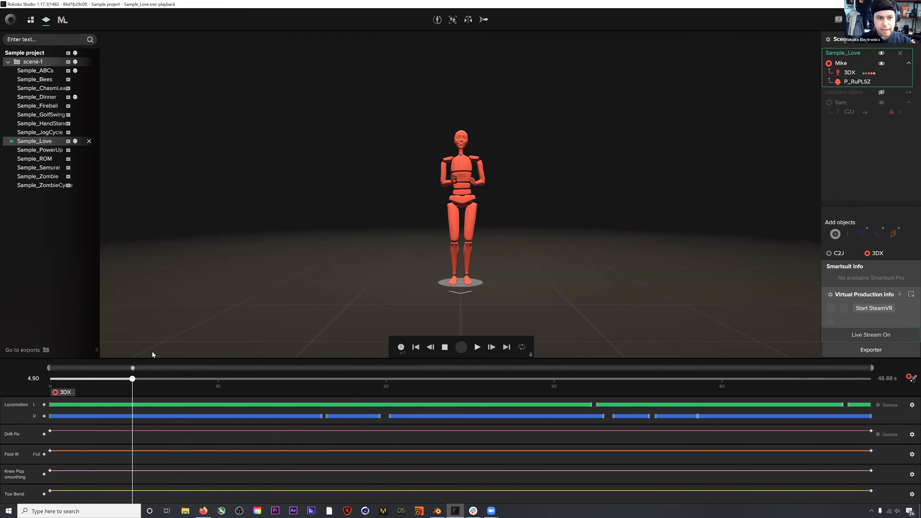
pyautogui.moveTo(132, 379); pyautogui.dragTo(240, 407)
# Export the Sample_Love take as a binary FBX with face data, the Rokoko Newton skeleton and 30 FPS
pyautogui.rightClick(73, 144)
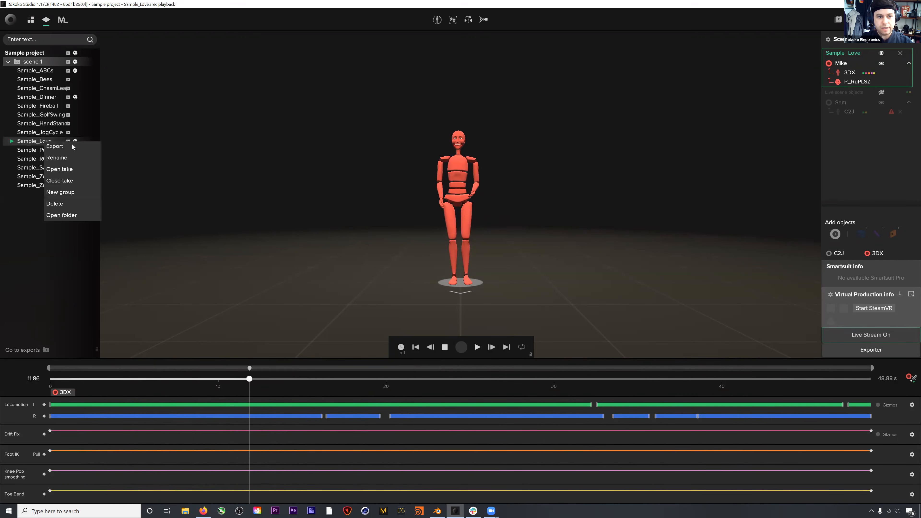
pyautogui.click(55, 148)
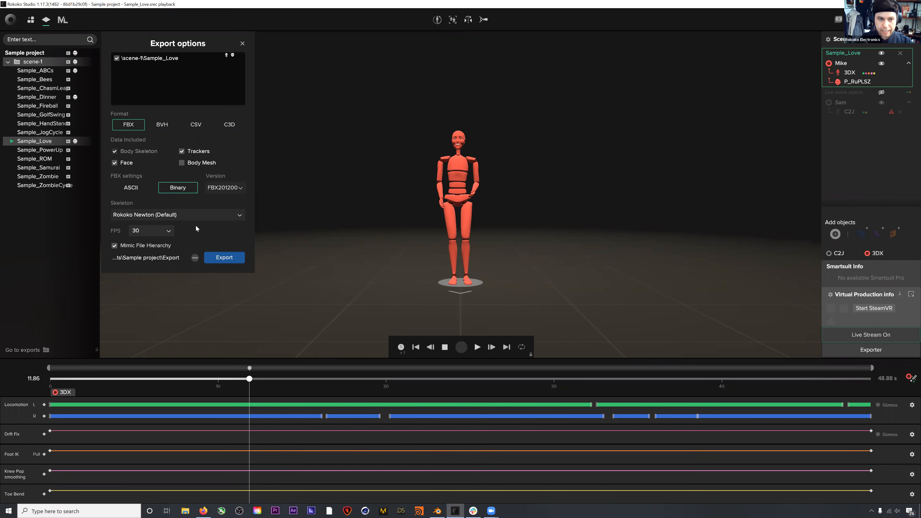
pyautogui.click(158, 232)
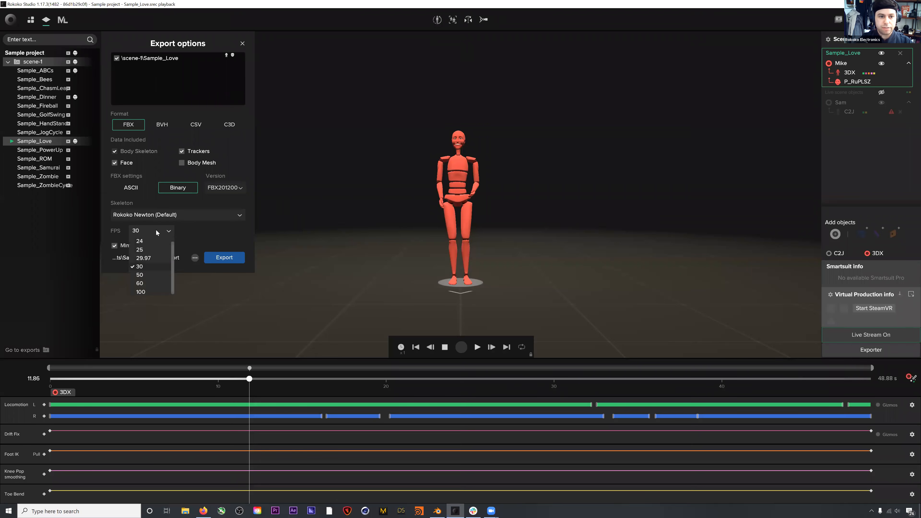
pyautogui.click(188, 248)
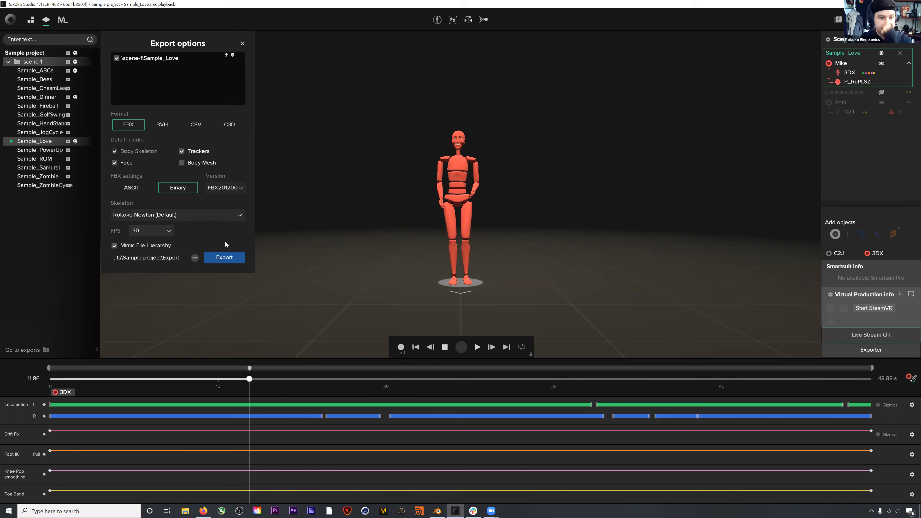
pyautogui.click(220, 257)
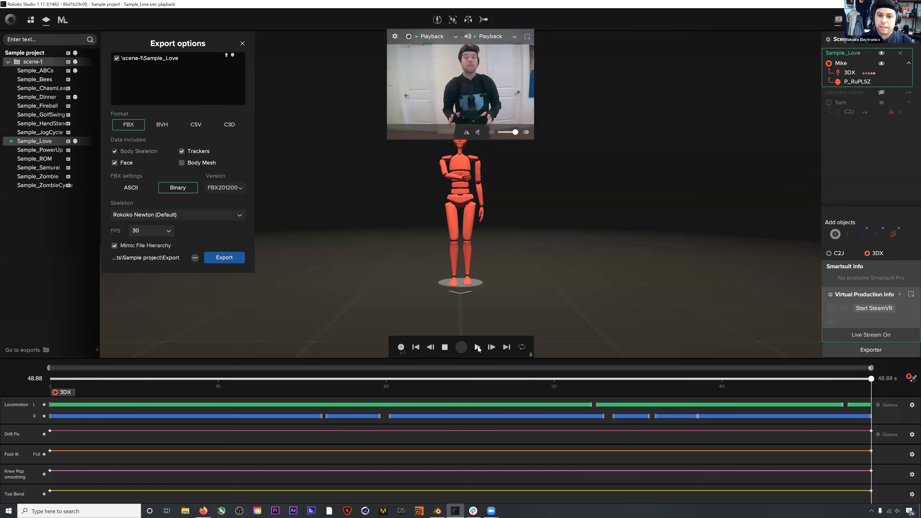
# Play back the Sample_Love take with its reference video, and return to Blender's empty scene
pyautogui.click(481, 345)
pyautogui.click(481, 345)
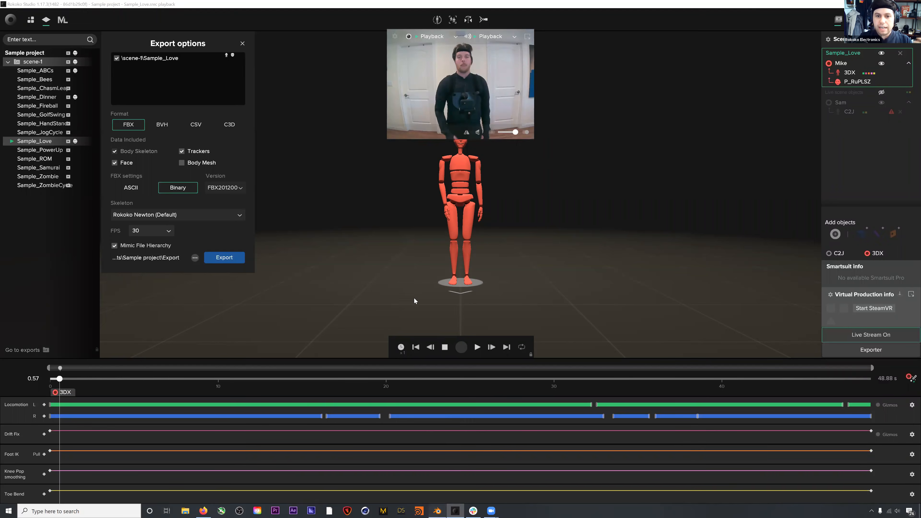
pyautogui.hotkey('alt', 'Tab')
pyautogui.moveTo(395, 251); pyautogui.dragTo(394, 249, button='middle')
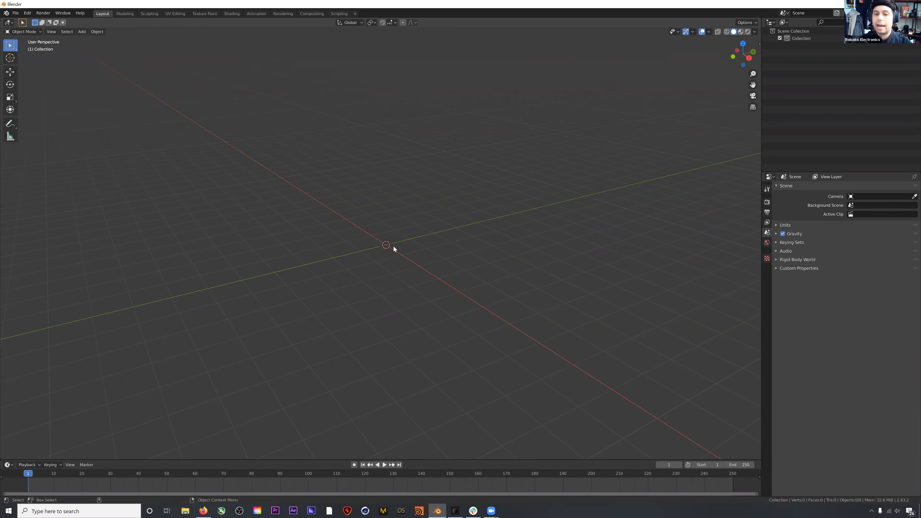
# Switch to Rokoko Studio, view all assets in its motion library and close the reference video overlay
pyautogui.click(450, 508)
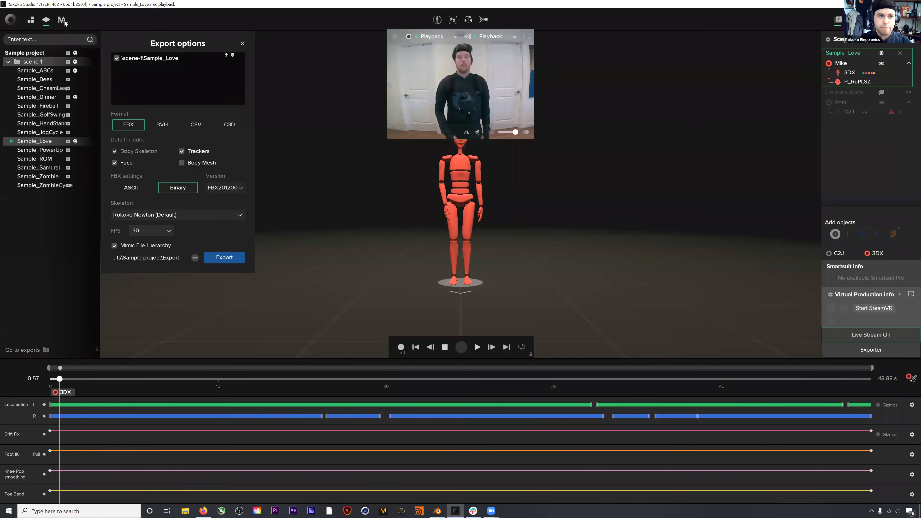
pyautogui.click(63, 20)
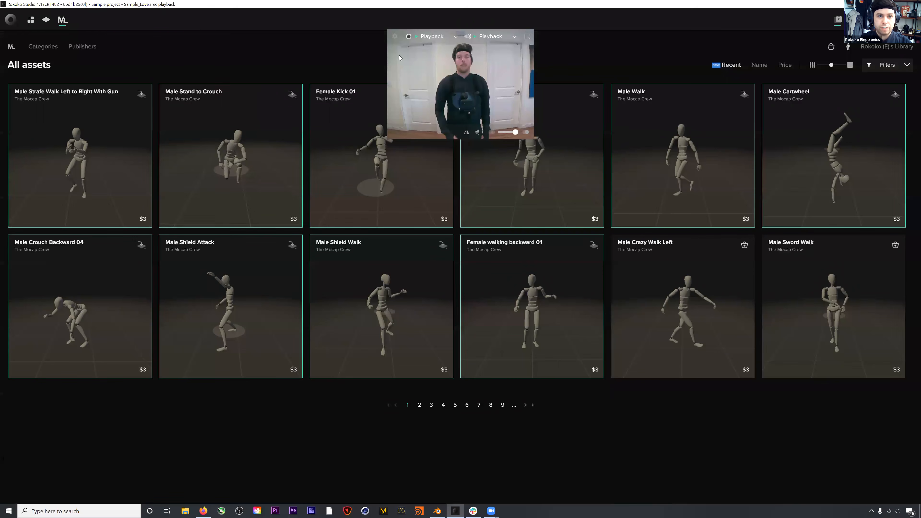
pyautogui.click(528, 37)
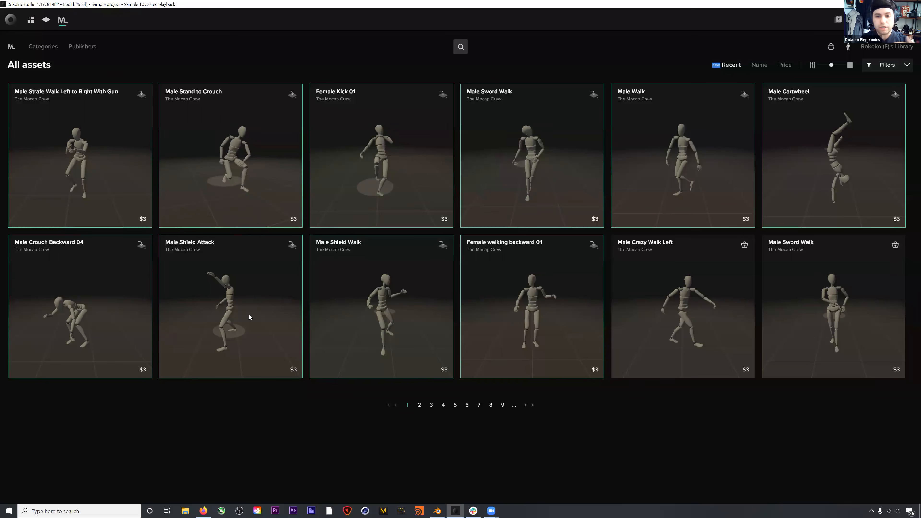
# Switch to Blender and import the character Mervin_FaceRig_MixamoRig.fbx from the DAZ_Mervin_Rigged folder
pyautogui.click(437, 511)
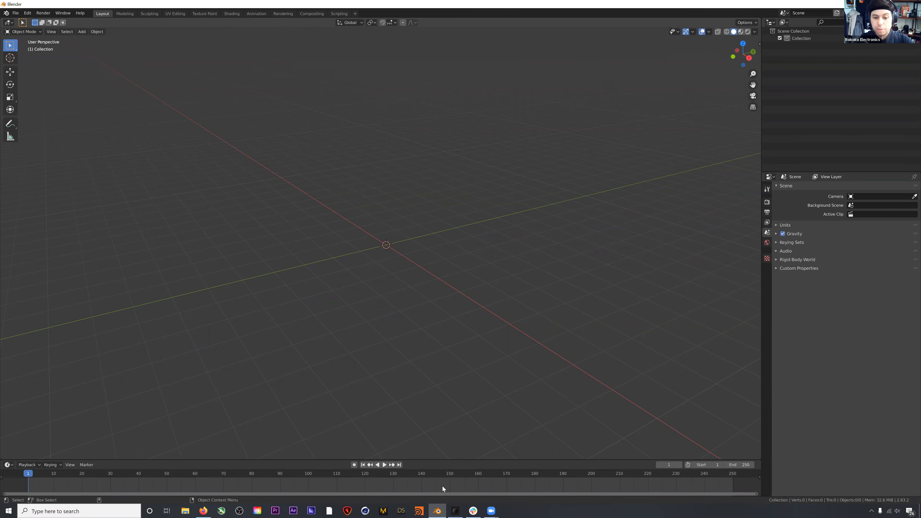
pyautogui.click(16, 13)
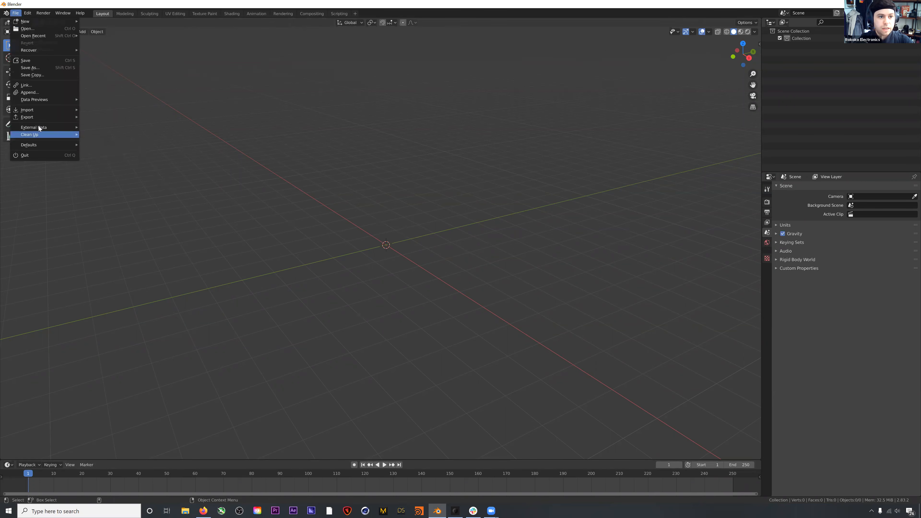
pyautogui.moveTo(36, 111)
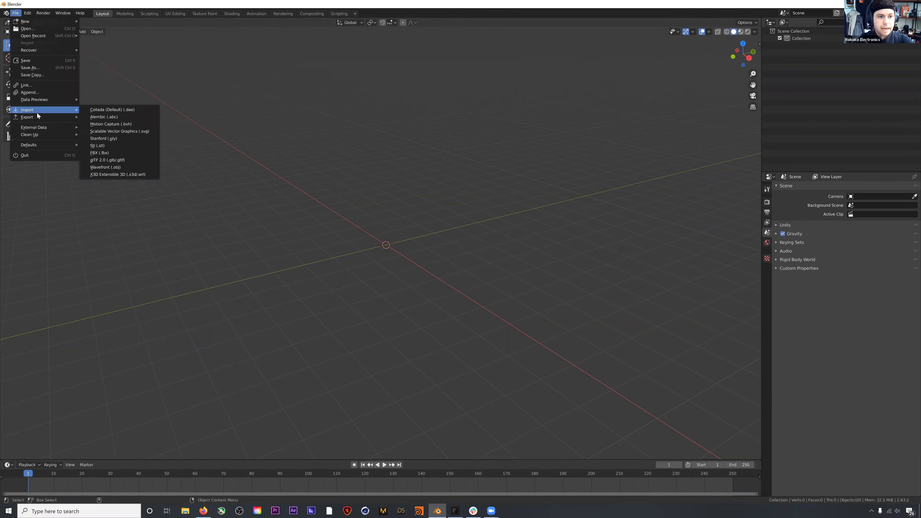
pyautogui.click(117, 152)
pyautogui.click(287, 214)
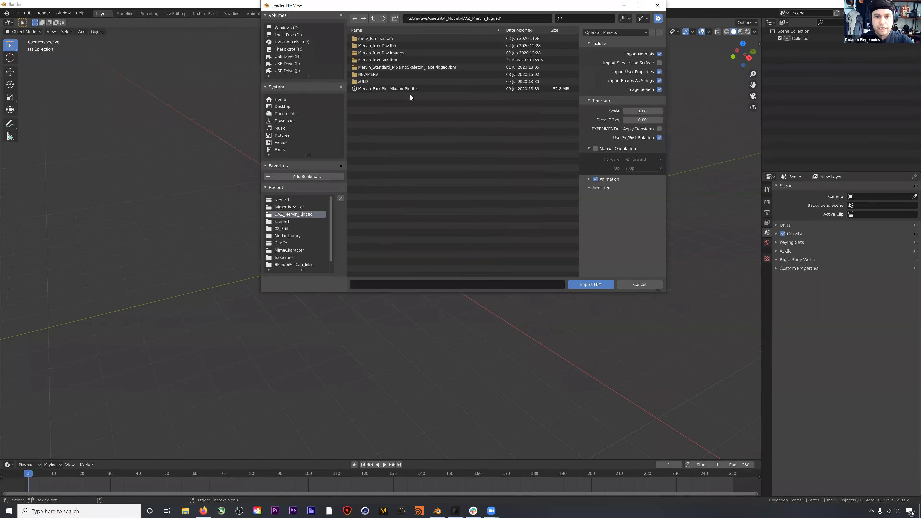
pyautogui.click(428, 90)
pyautogui.click(591, 188)
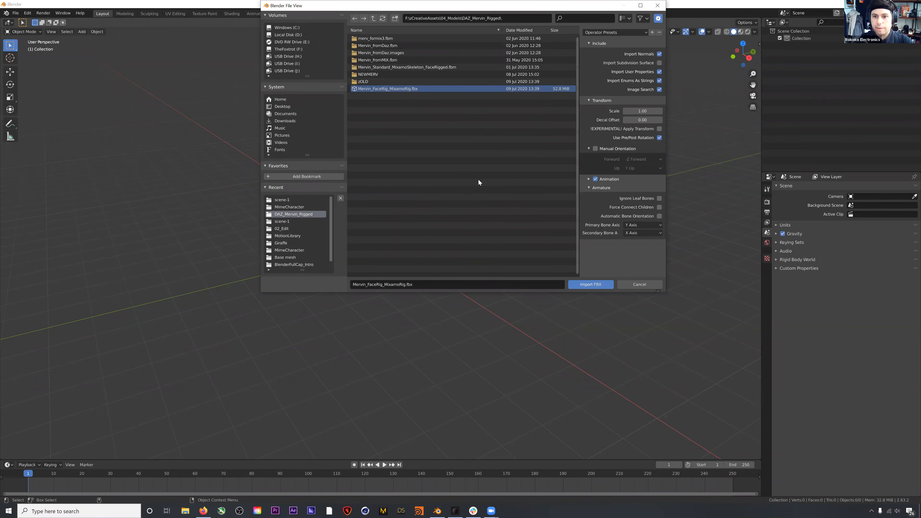
pyautogui.click(591, 284)
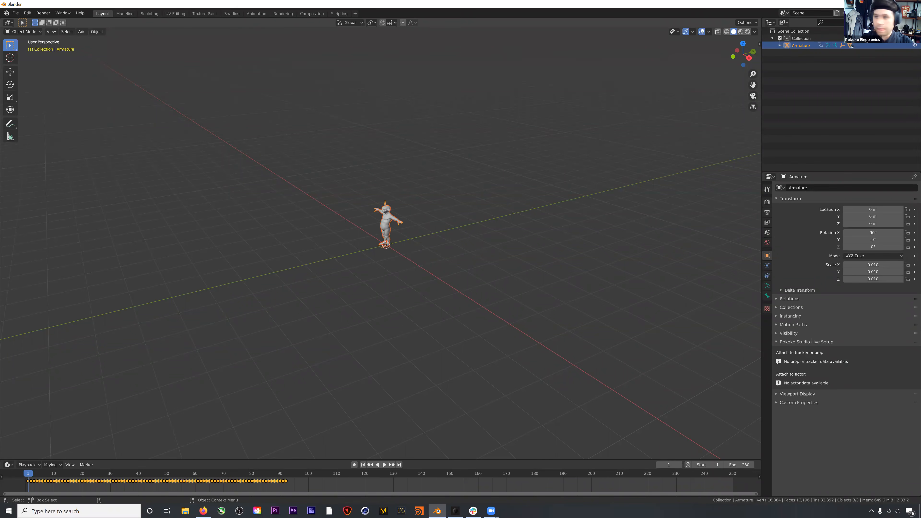
# Examine the imported character up close in material preview shading, and return to solid shading
pyautogui.scroll(9, 405, 196)
pyautogui.moveTo(381, 182); pyautogui.dragTo(408, 179, button='middle')
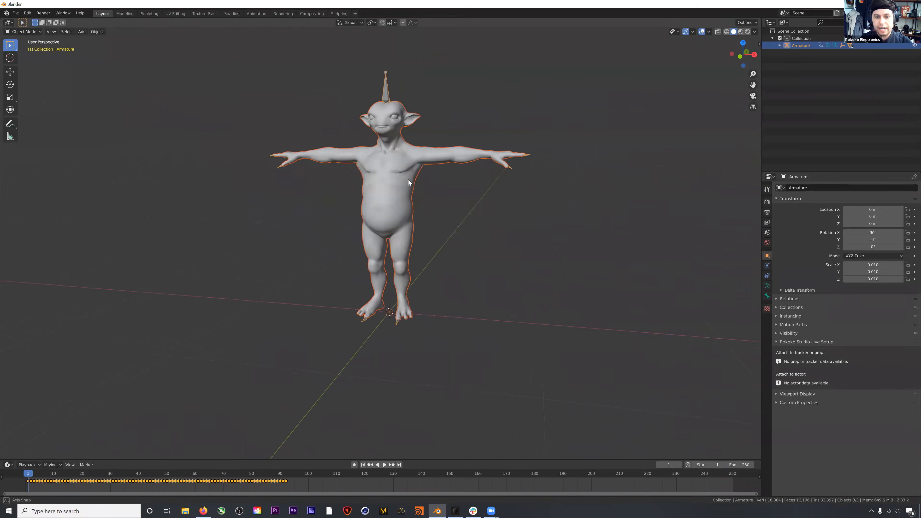
pyautogui.click(740, 32)
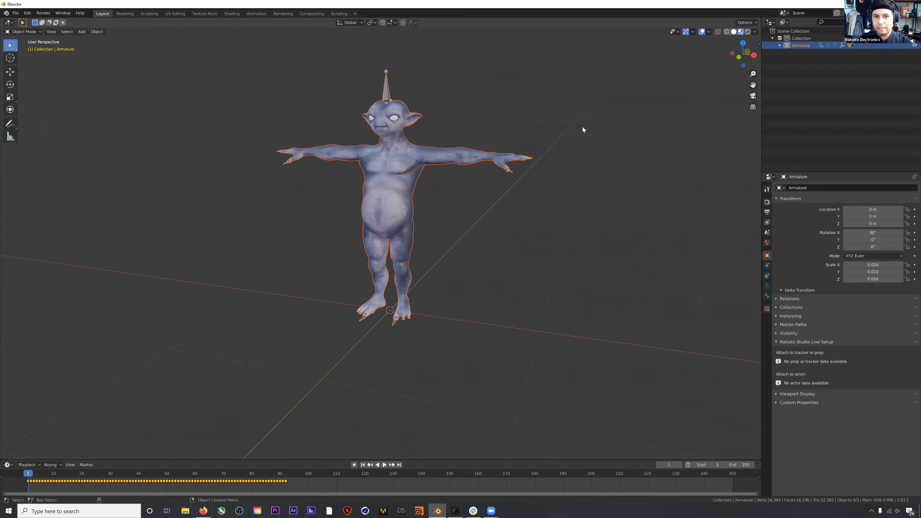
pyautogui.click(734, 32)
# Select the character's armature and move it about 2 m along the X axis, away from the origin
pyautogui.moveTo(423, 178)
pyautogui.keyDown('alt'); pyautogui.mouseDown()
pyautogui.moveTo(417, 186)
pyautogui.moveTo(475, 175)
pyautogui.mouseUp(); pyautogui.keyUp('alt')
pyautogui.keyDown('alt'); pyautogui.moveTo(418, 203); pyautogui.dragTo(423, 202); pyautogui.keyUp('alt')
pyautogui.click(825, 95)
pyautogui.click(802, 39)
pyautogui.click(802, 46)
pyautogui.press('w')
pyautogui.moveTo(423, 327); pyautogui.dragTo(753, 342)
pyautogui.scroll(-4, 483, 303)
pyautogui.keyDown('alt'); pyautogui.moveTo(481, 288); pyautogui.dragTo(474, 290, button='middle'); pyautogui.keyUp('alt')
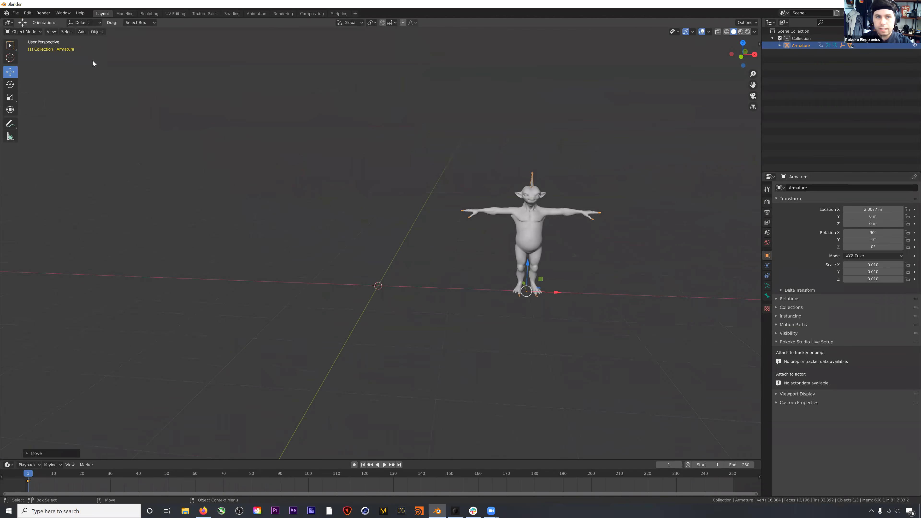
# Import the motion capture file Sample_Love_DEFAULT_3DX.fbx from the scene-1 export folder with Automatic Bone Orientation enabled
pyautogui.click(15, 13)
pyautogui.moveTo(45, 110)
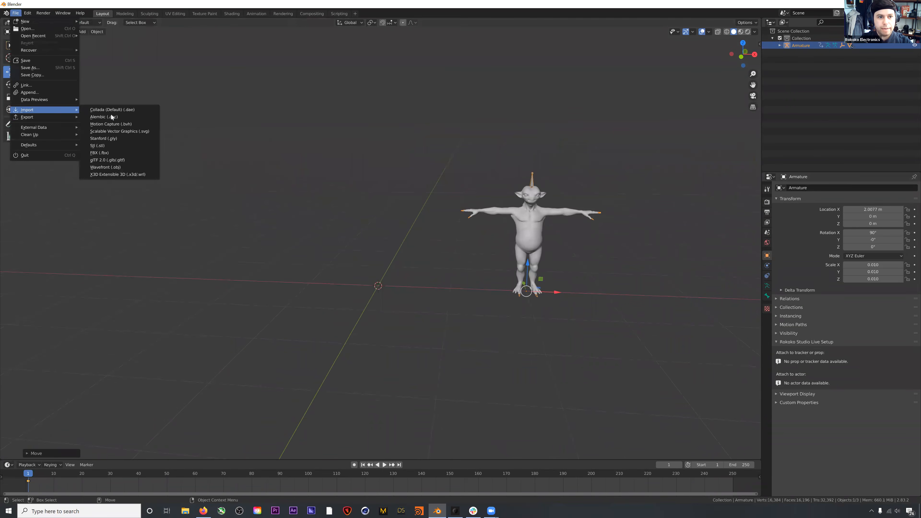
pyautogui.click(95, 153)
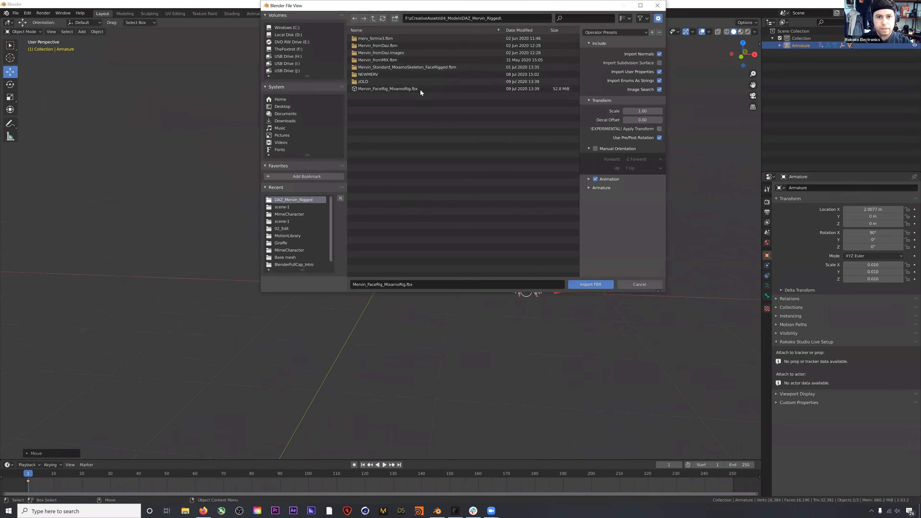
pyautogui.press('BackSpace')
pyautogui.click(387, 82)
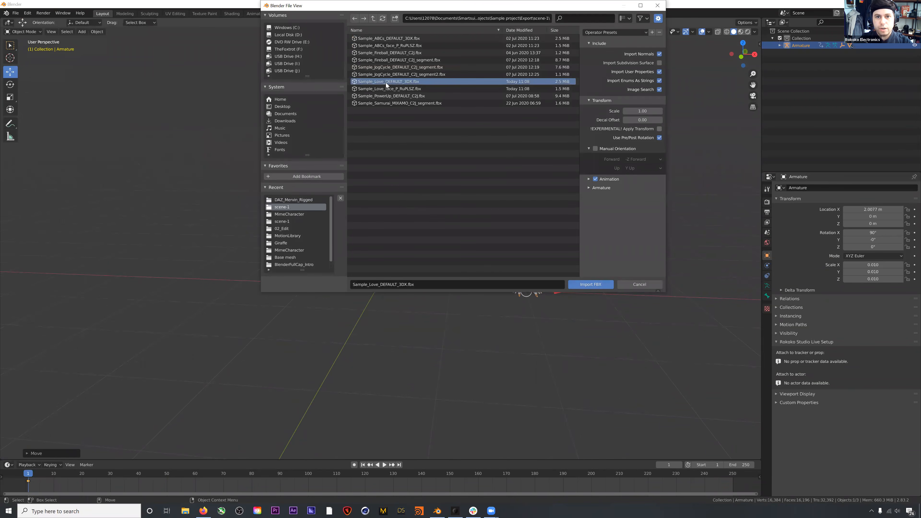
pyautogui.click(401, 87)
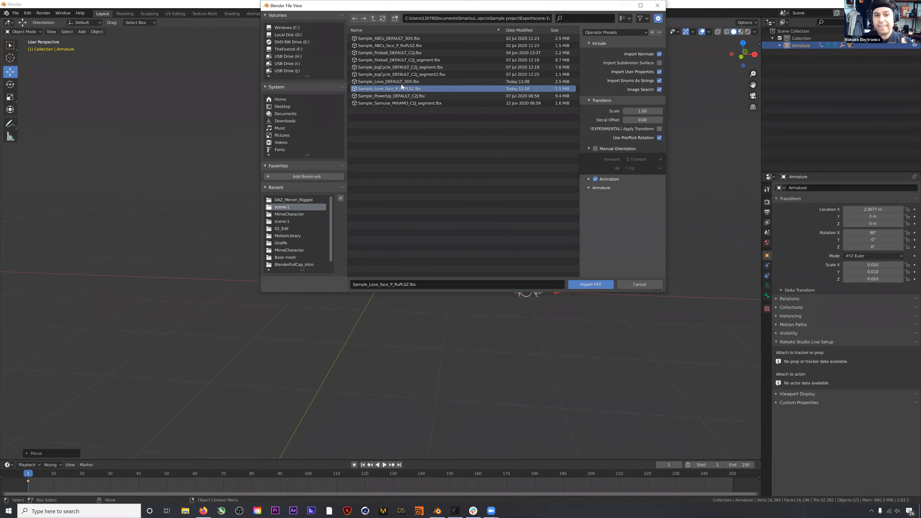
pyautogui.click(401, 83)
pyautogui.click(595, 187)
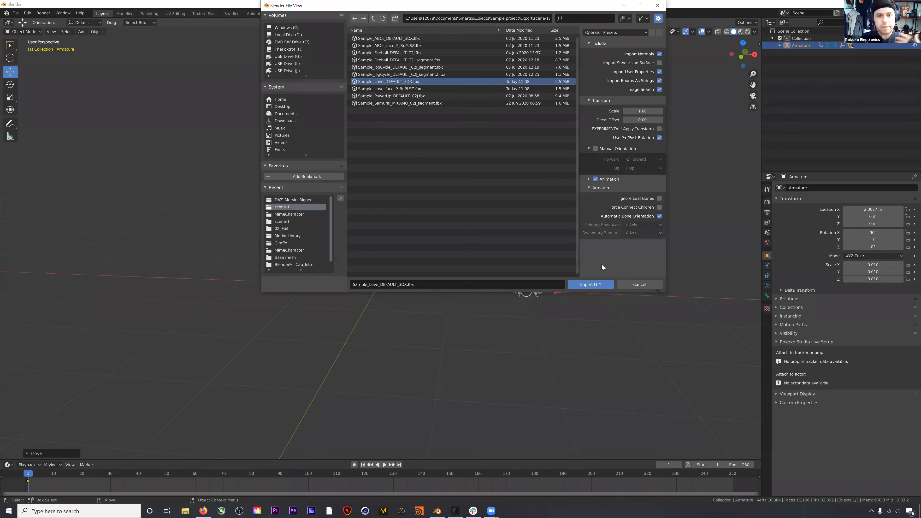
pyautogui.click(591, 285)
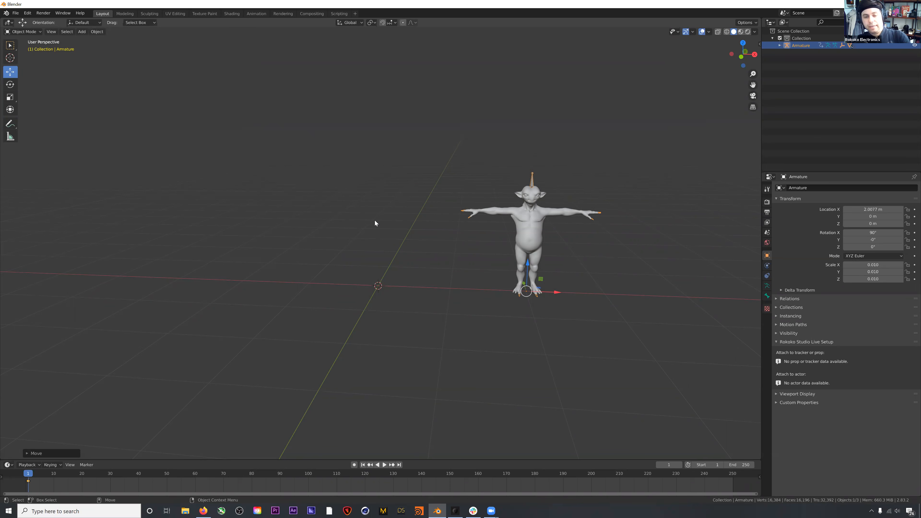
# Extend the scene's end frame to 544 while playing the imported body animation, and return to the first frame
pyautogui.click(390, 147)
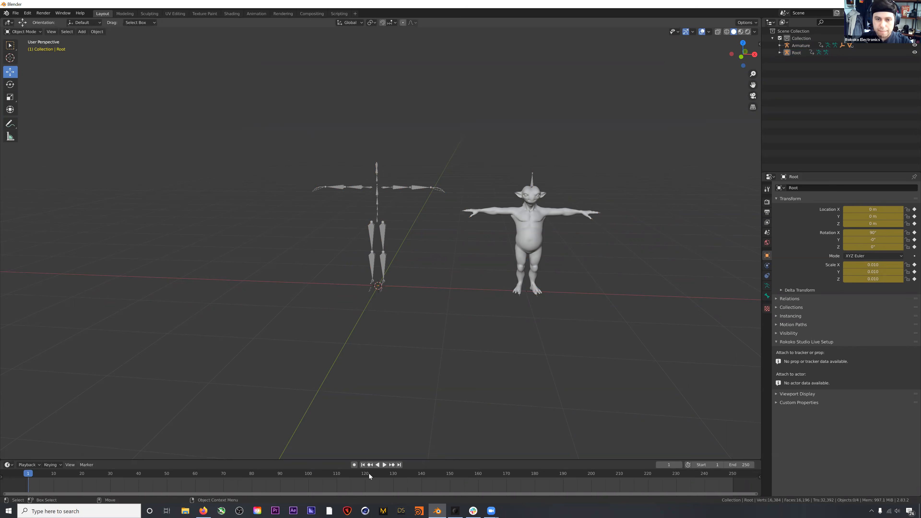
pyautogui.click(384, 465)
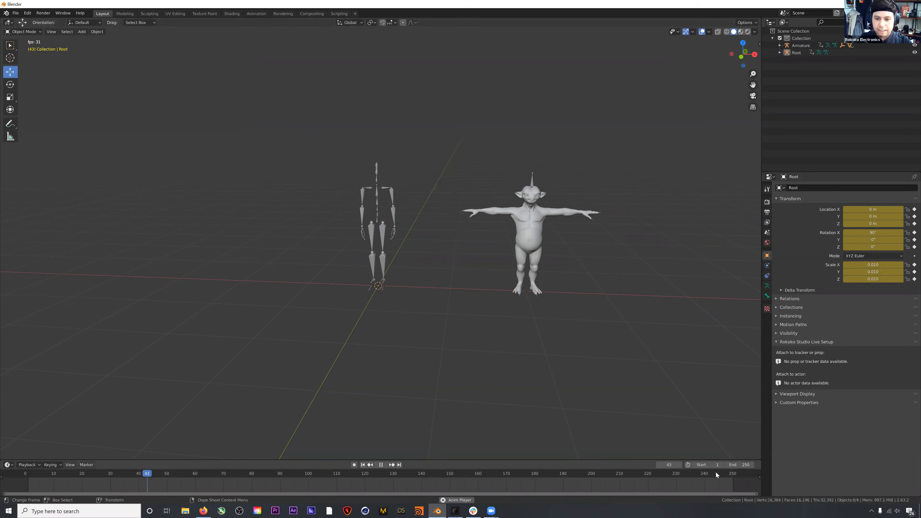
pyautogui.moveTo(756, 494); pyautogui.dragTo(918, 494)
pyautogui.moveTo(740, 465); pyautogui.dragTo(847, 465)
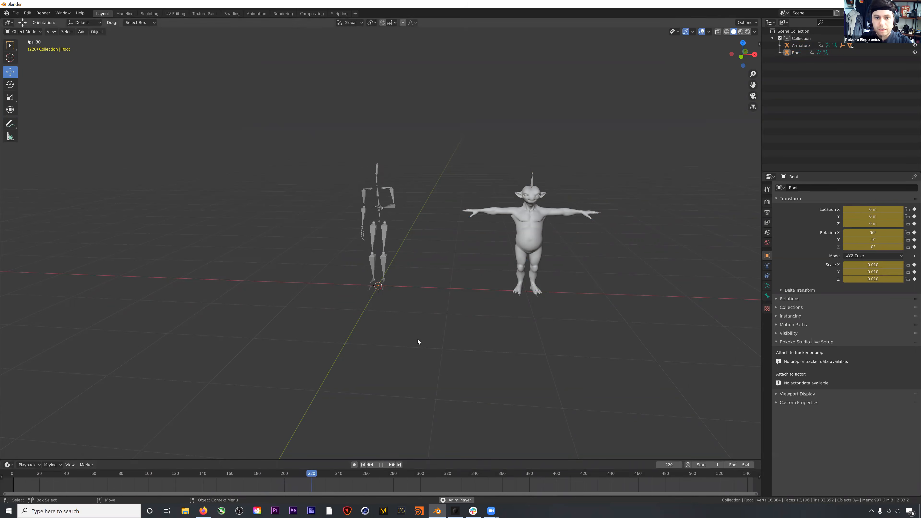
pyautogui.click(380, 465)
pyautogui.click(363, 465)
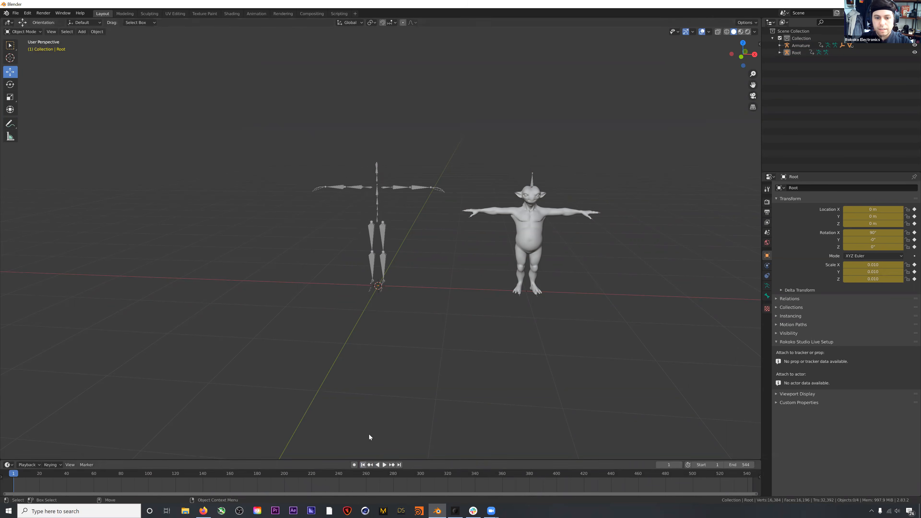
# Import the face capture file Sample_Love_face_P_RuPLSZ.fbx from the scene-1 export folder with Automatic Bone Orientation enabled
pyautogui.click(15, 13)
pyautogui.moveTo(73, 110)
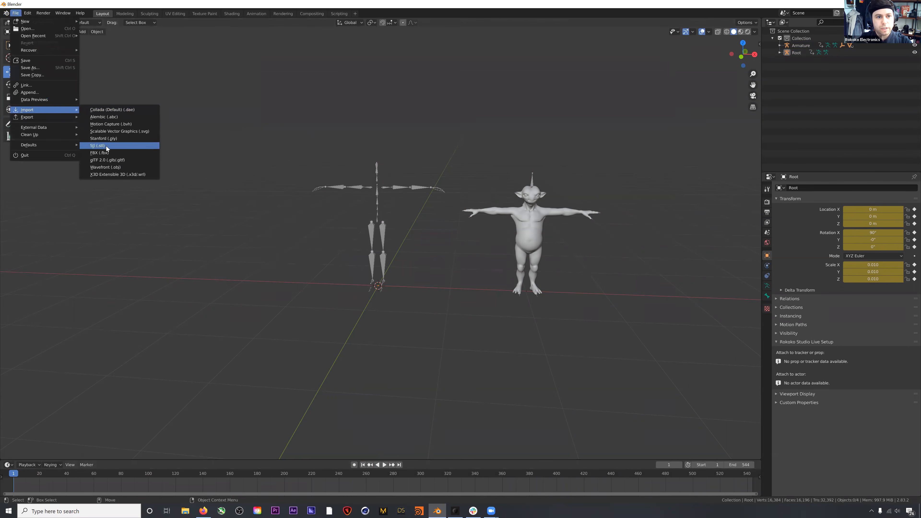
pyautogui.click(105, 153)
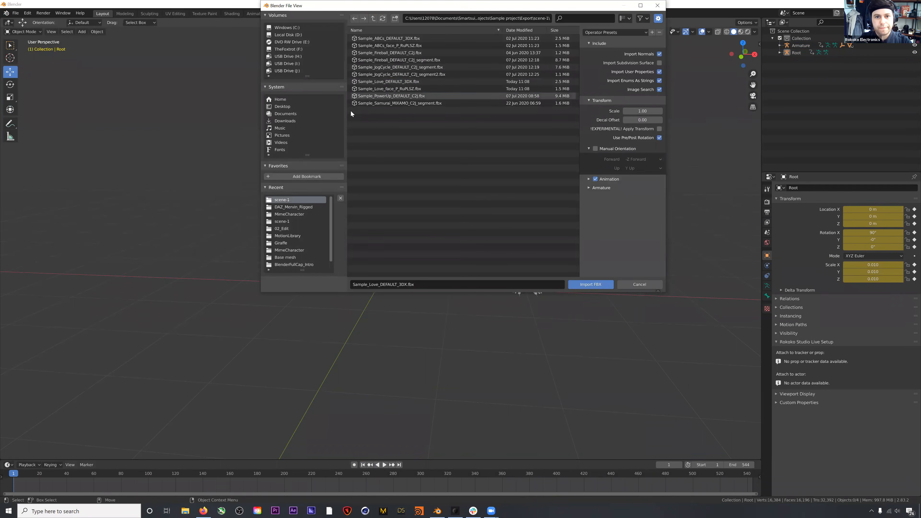
pyautogui.click(388, 90)
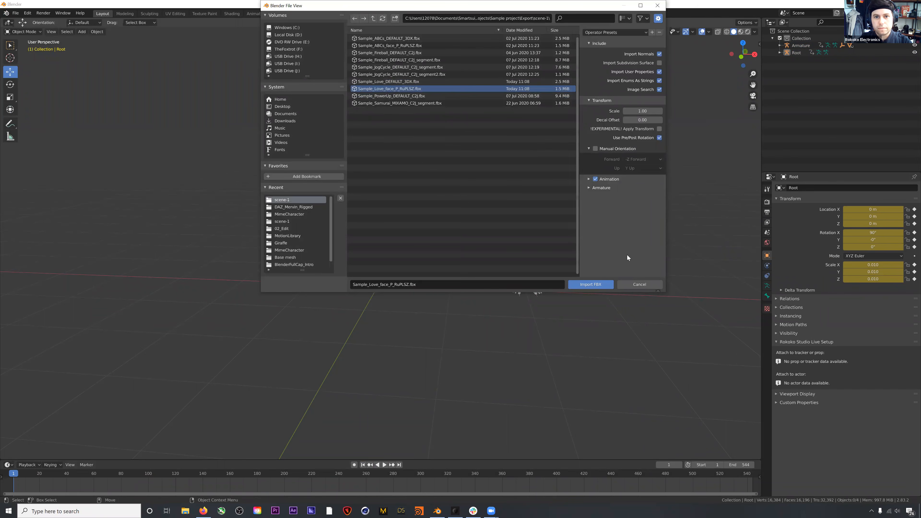
pyautogui.click(599, 188)
pyautogui.click(401, 82)
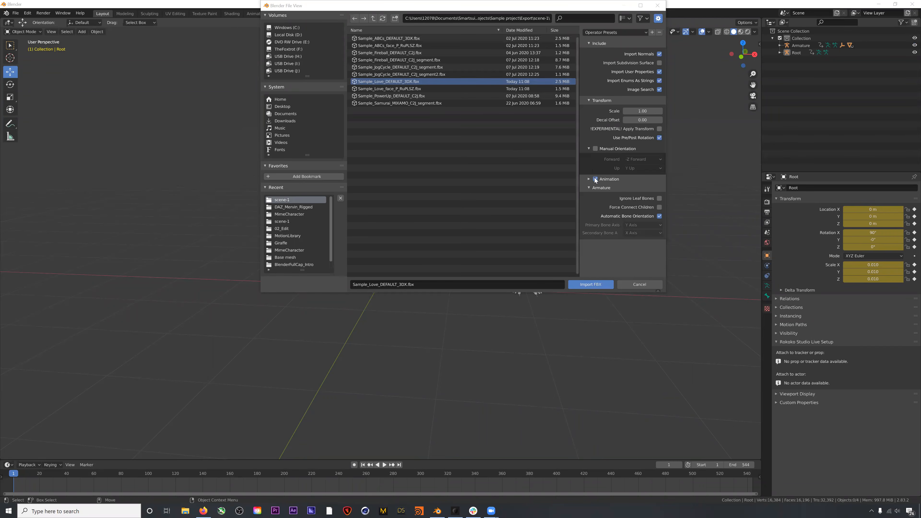
pyautogui.click(397, 89)
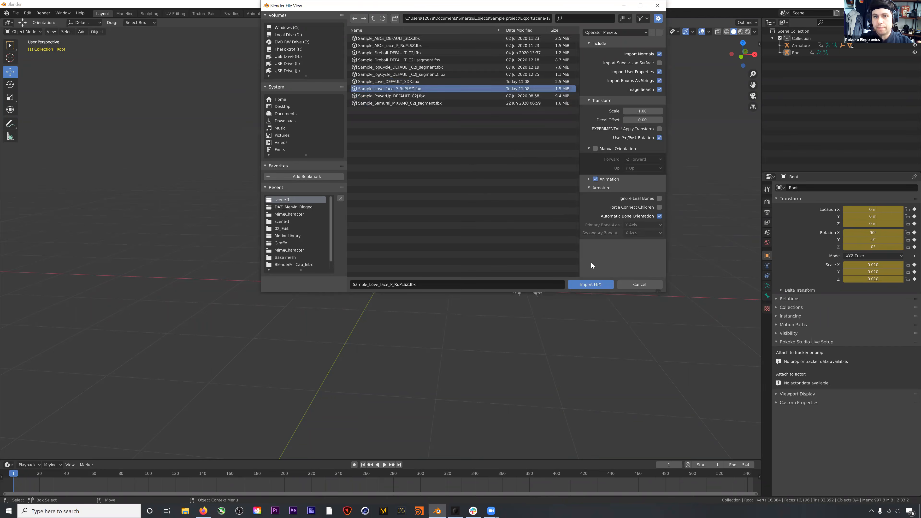
pyautogui.click(605, 285)
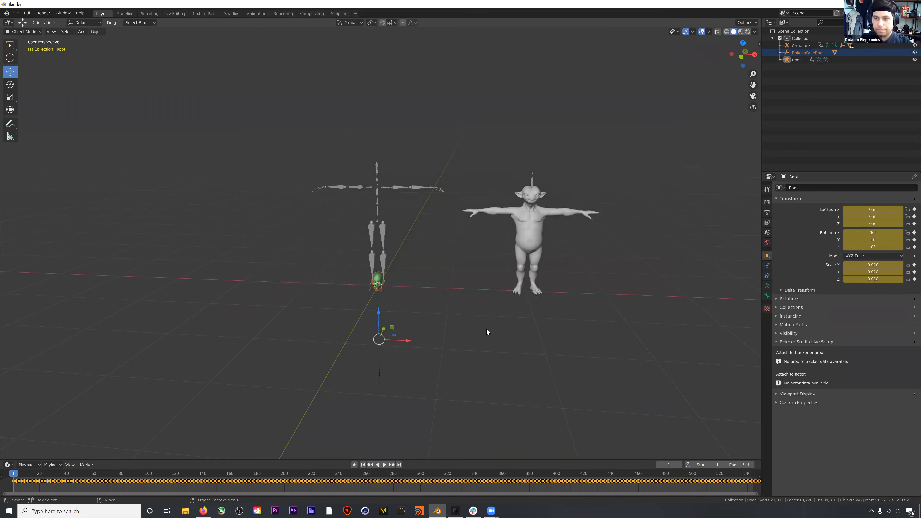
# Move the RokokoFaceRoot object up beside the mocap skeleton, to about X 0.79 m and Z 1.53 m
pyautogui.click(808, 52)
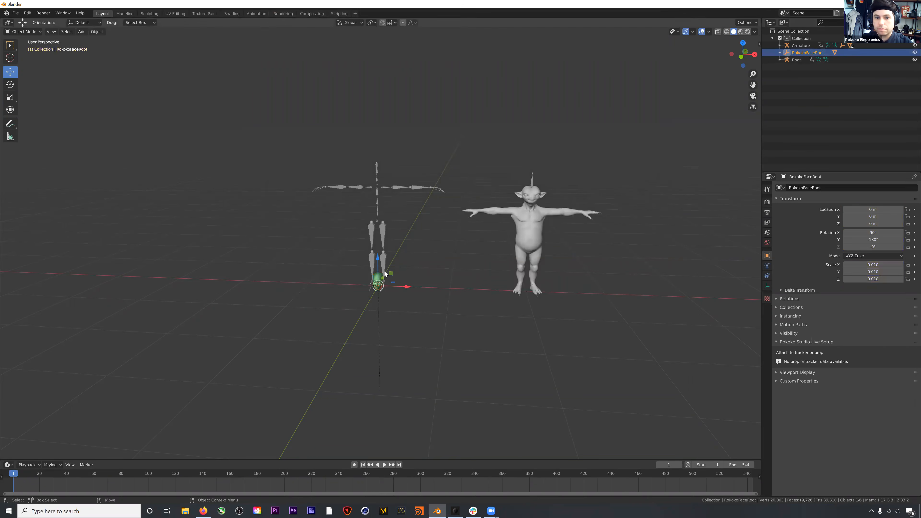
pyautogui.moveTo(393, 277); pyautogui.dragTo(398, 194)
pyautogui.scroll(3, 398, 195)
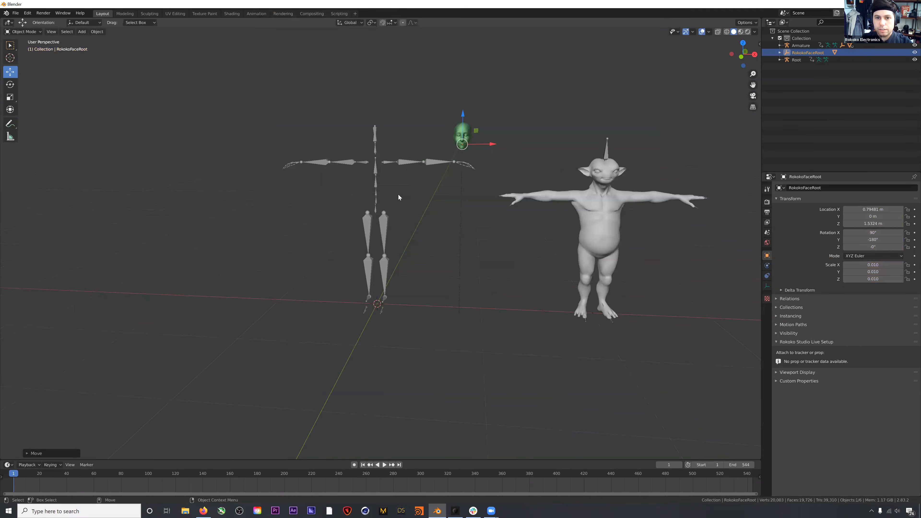
# Play back the body and face animations together up close, and return to the first frame
pyautogui.click(381, 466)
pyautogui.click(438, 354)
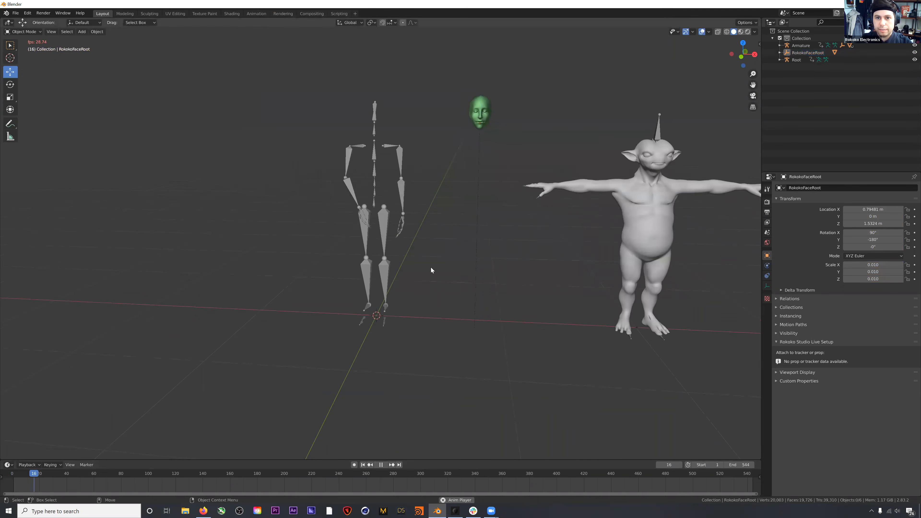
pyautogui.scroll(3, 468, 164)
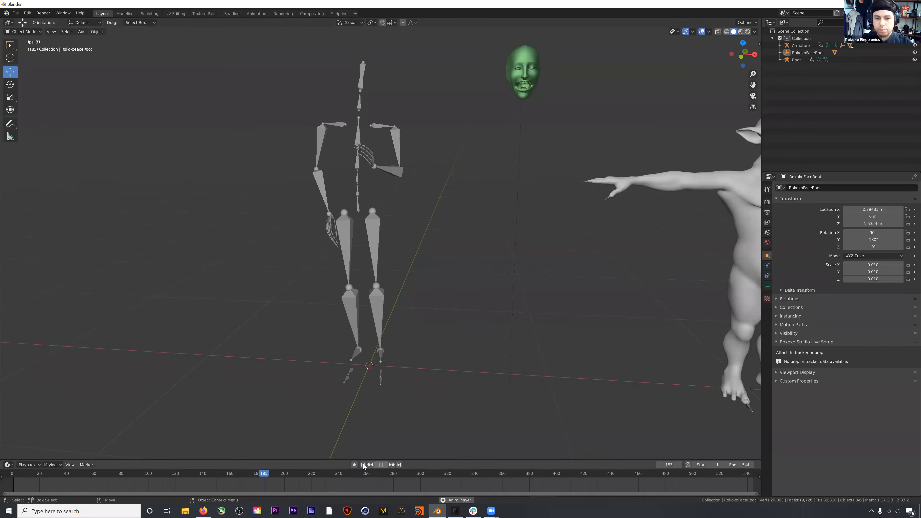
pyautogui.press('Escape')
pyautogui.scroll(-3, 482, 263)
pyautogui.keyDown('shift'); pyautogui.moveTo(473, 271); pyautogui.dragTo(406, 297, button='middle'); pyautogui.keyUp('shift')
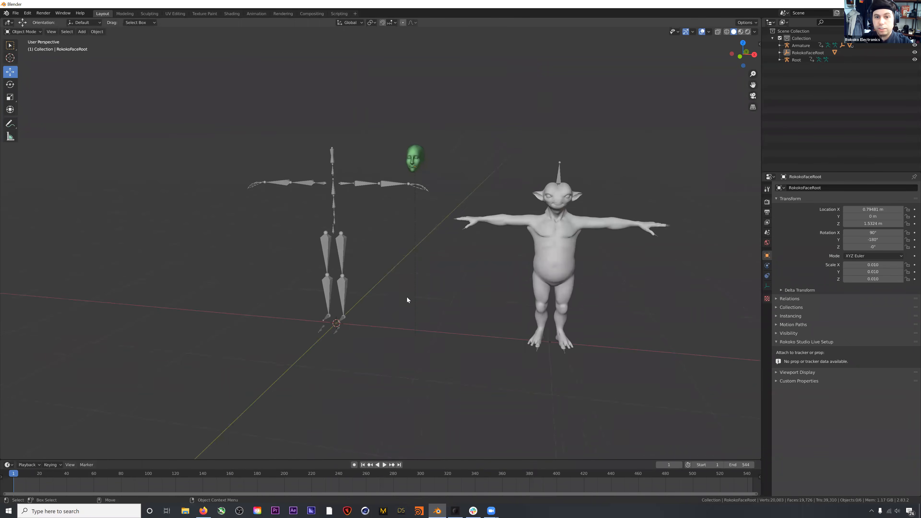
# Show the Rokoko add-on's Retargeting settings beside the viewport, and check the add-on in the preferences by searching for "roko"
pyautogui.click(760, 45)
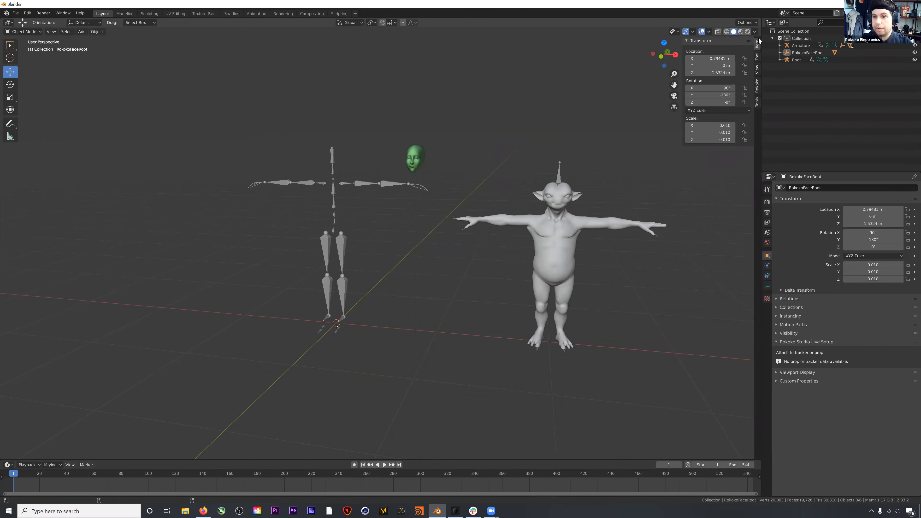
pyautogui.click(757, 86)
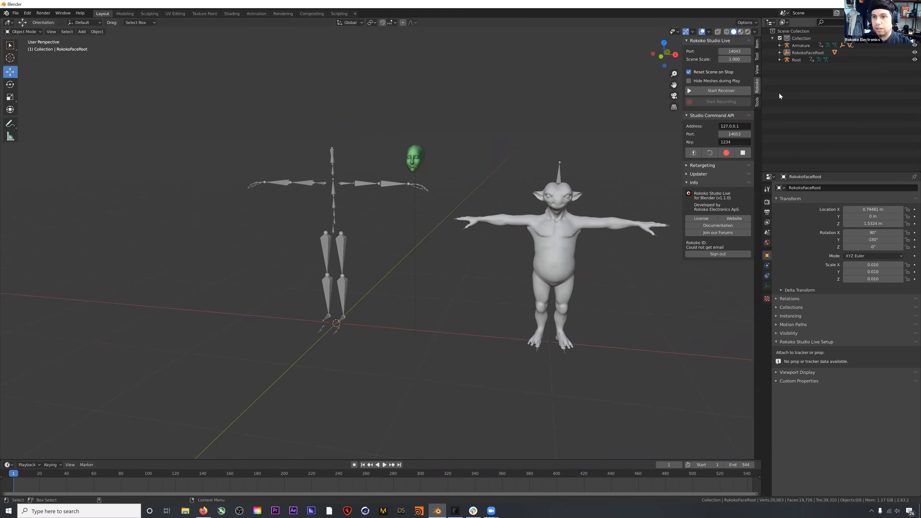
pyautogui.click(16, 14)
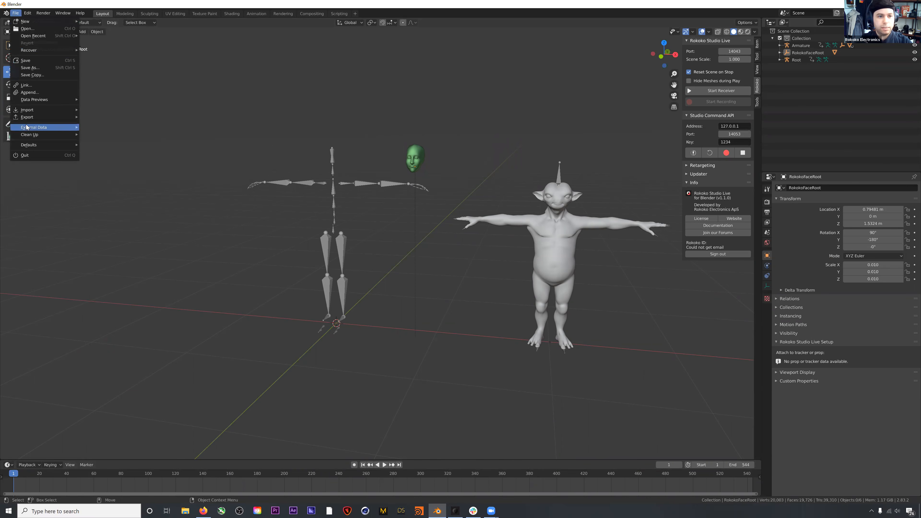
pyautogui.click(31, 14)
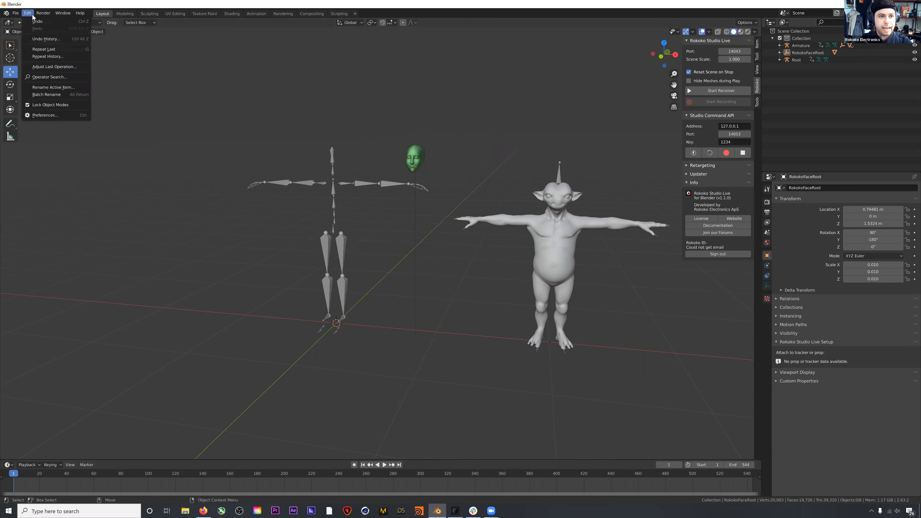
pyautogui.click(45, 114)
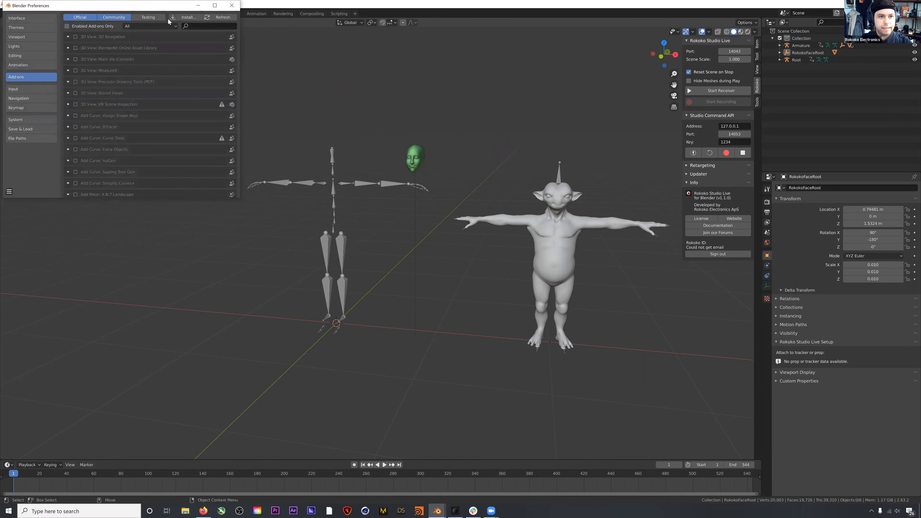
pyautogui.click(200, 27)
pyautogui.write('roko')
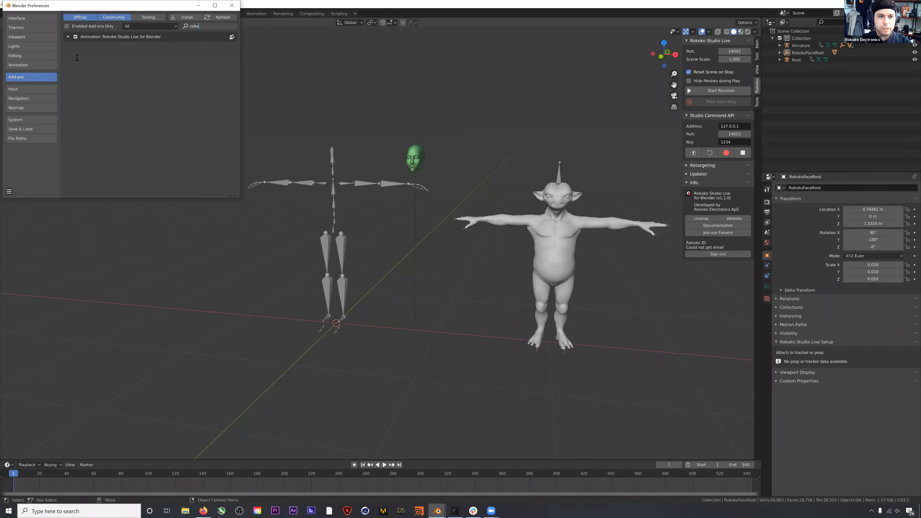
pyautogui.click(232, 5)
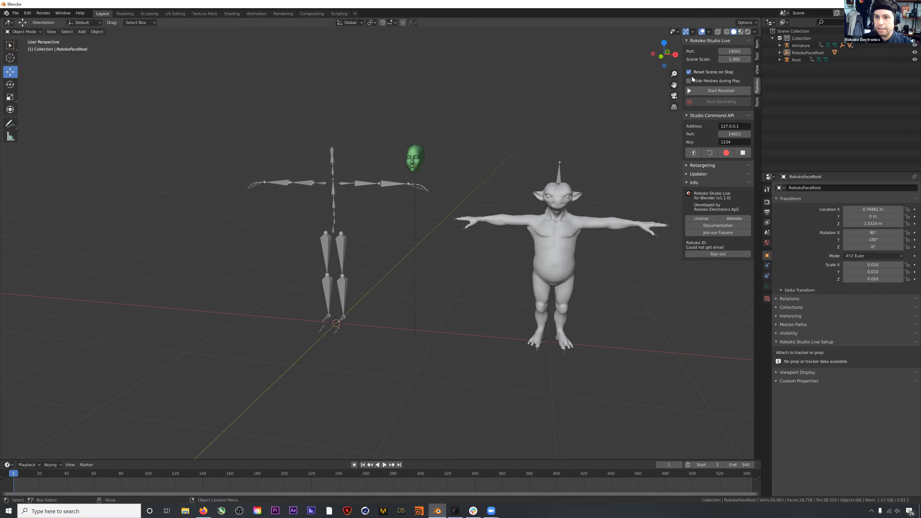
pyautogui.click(694, 167)
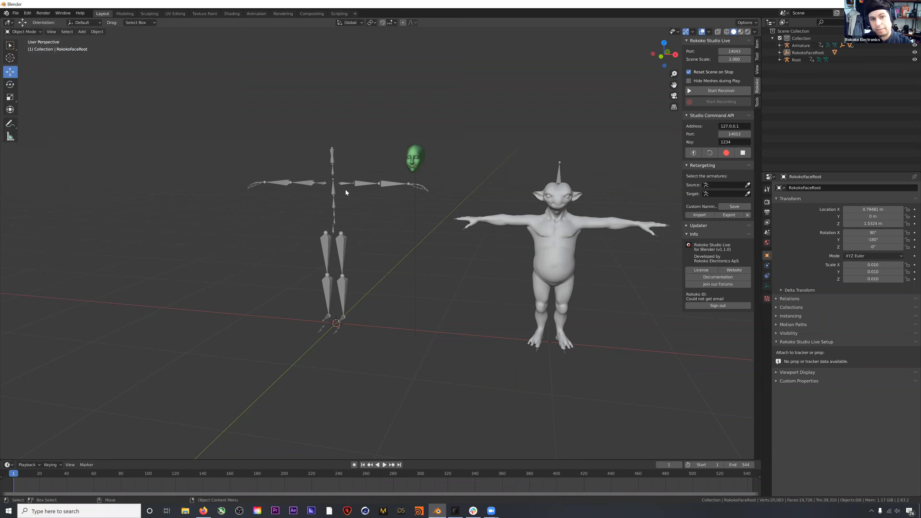
pyautogui.click(716, 186)
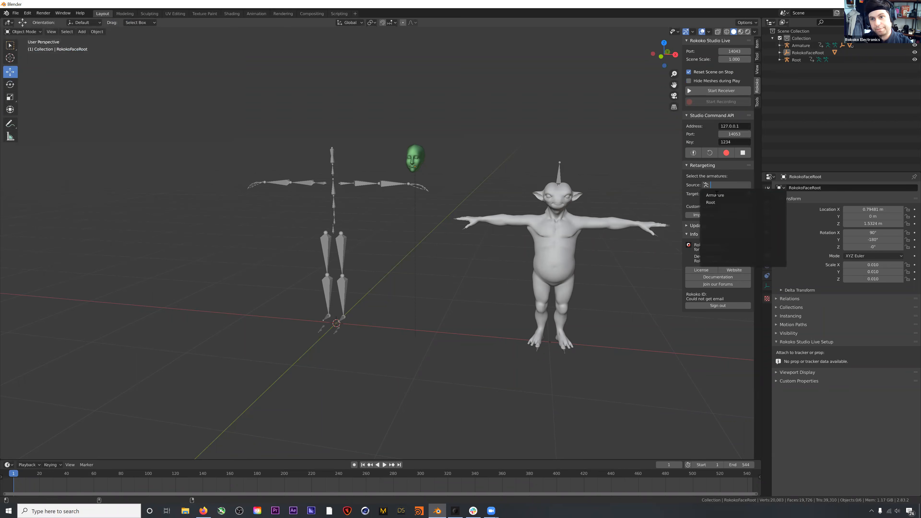
pyautogui.click(711, 202)
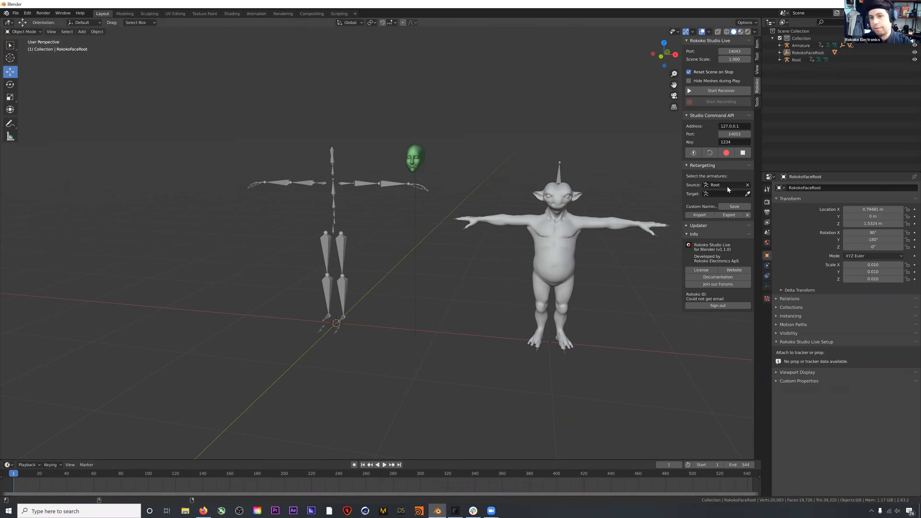
pyautogui.click(748, 185)
# Rename the mocap skeleton Root to MOCAP and the character's Armature to ALIEN
pyautogui.click(800, 59)
pyautogui.doubleClick(800, 60)
pyautogui.write('MOCAP')
pyautogui.press('Return')
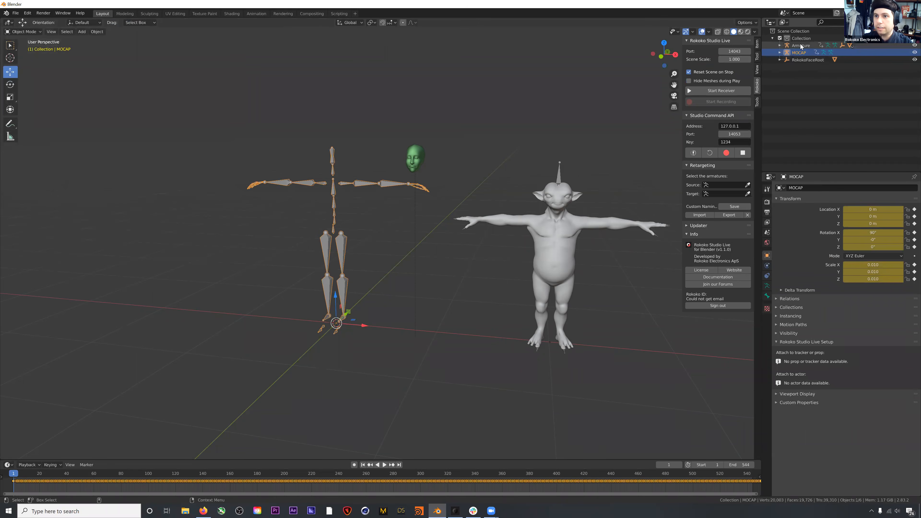
pyautogui.doubleClick(801, 45)
pyautogui.write('ALIEN')
pyautogui.press('Return')
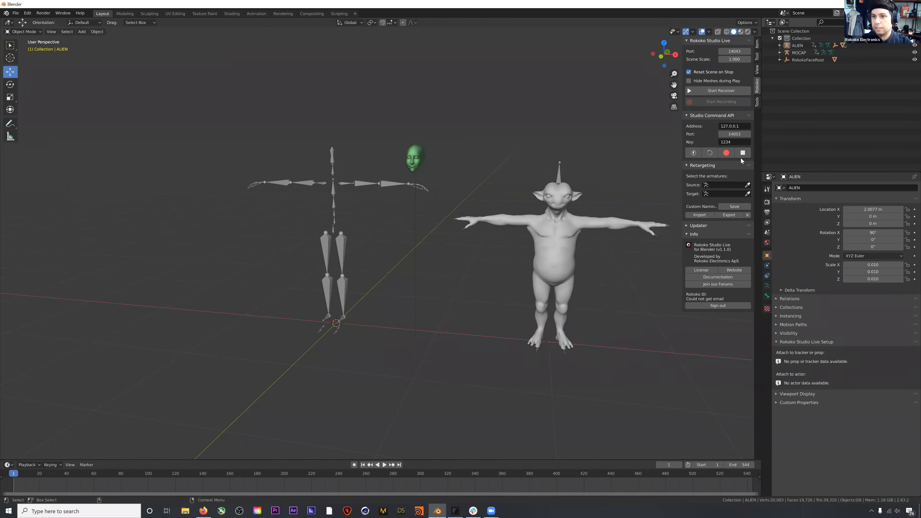
# Set the retargeting source to MOCAP and the target to ALIEN, and build the bone list
pyautogui.click(725, 185)
pyautogui.click(717, 202)
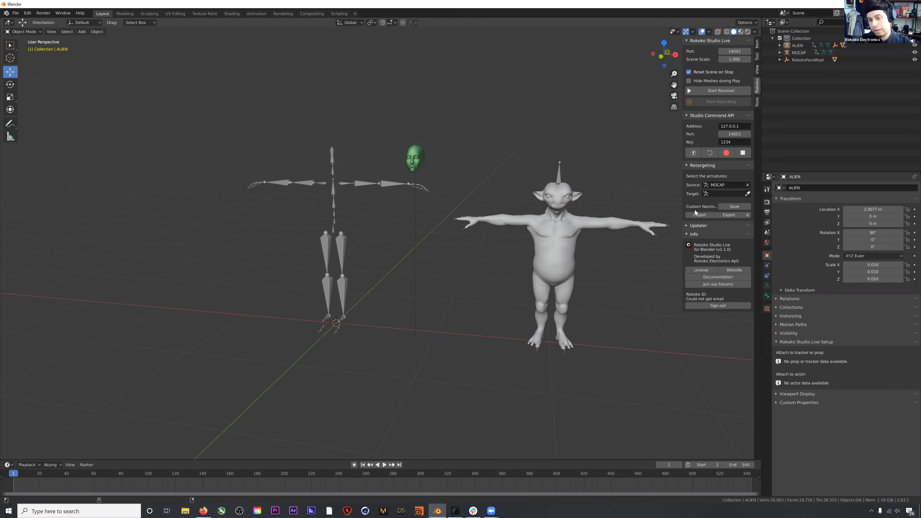
pyautogui.click(722, 194)
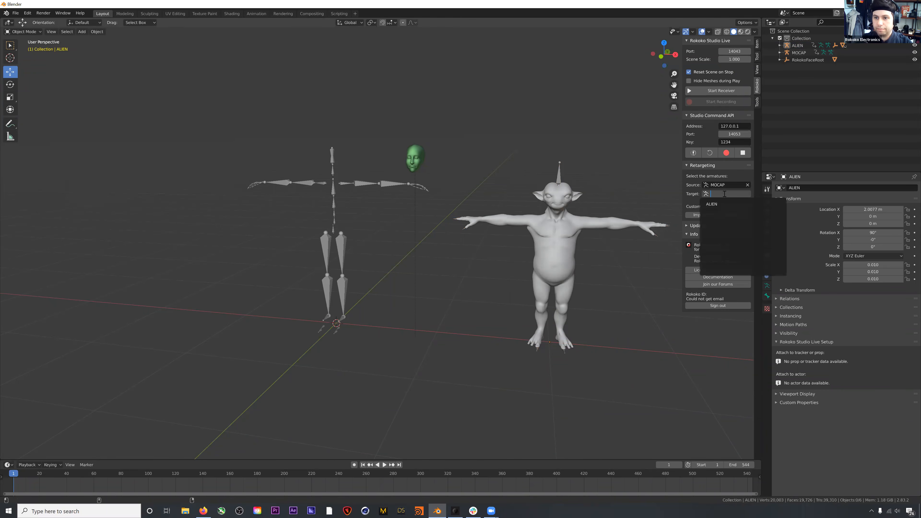
pyautogui.click(717, 205)
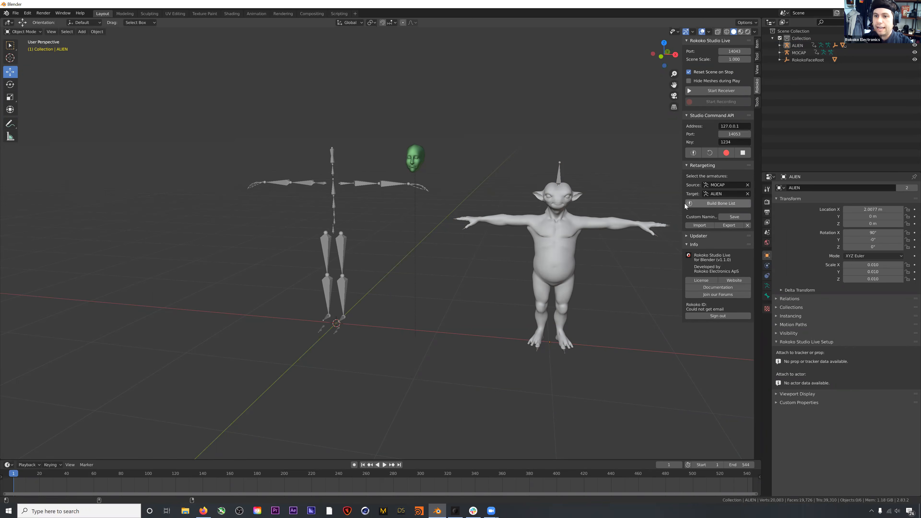
pyautogui.click(709, 204)
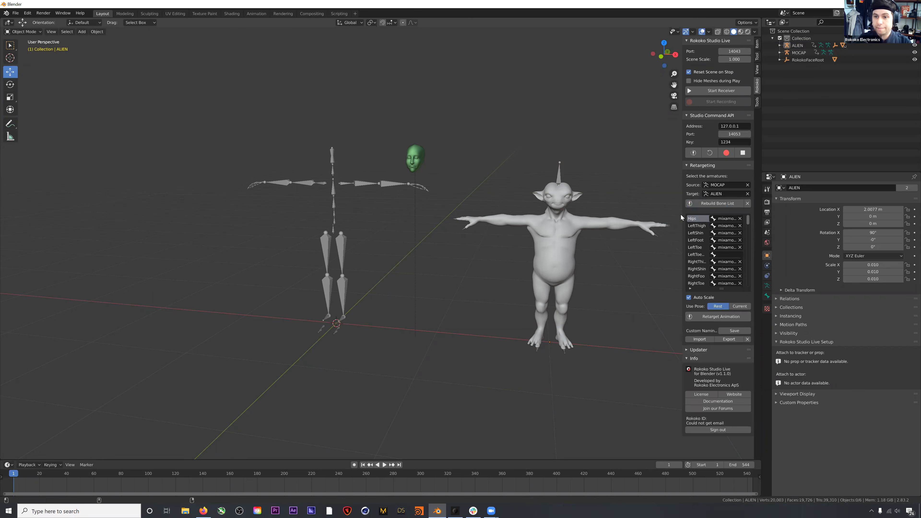
# Widen the Rokoko sidebar to fit the full bone names, and look through the target bone options for Hips
pyautogui.moveTo(682, 217); pyautogui.dragTo(631, 218)
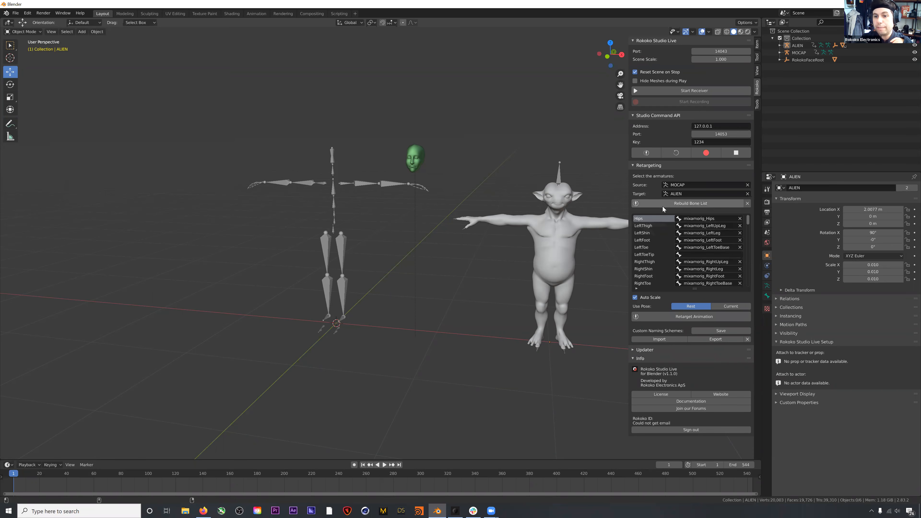
pyautogui.moveTo(629, 239); pyautogui.dragTo(618, 223)
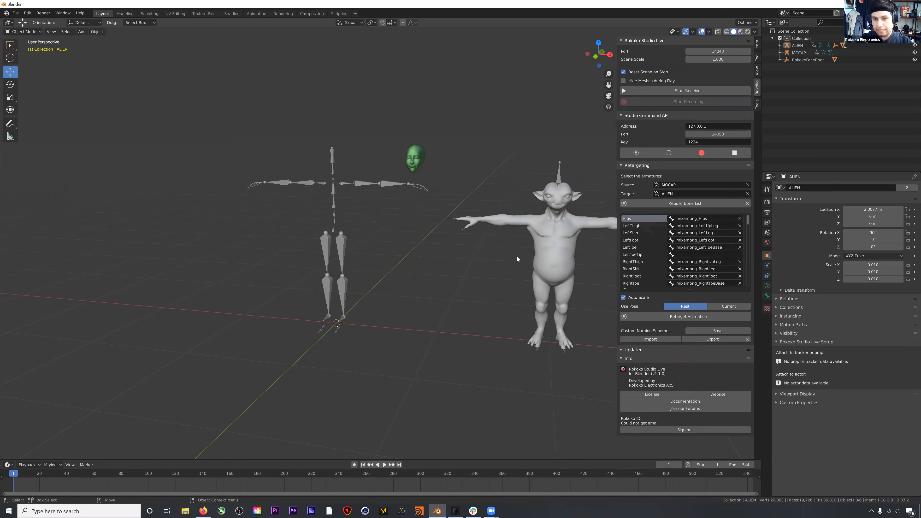
pyautogui.keyDown('shift'); pyautogui.moveTo(499, 249); pyautogui.dragTo(406, 232, button='middle'); pyautogui.keyUp('shift')
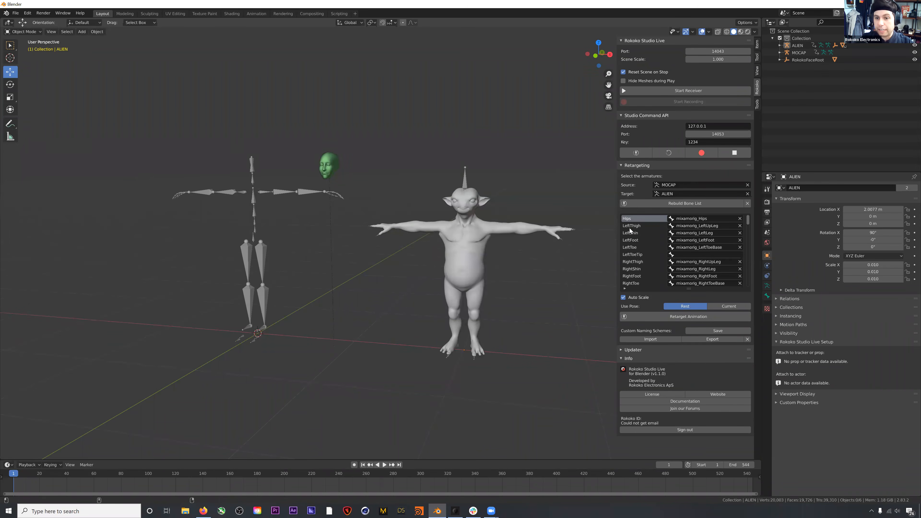
pyautogui.click(689, 219)
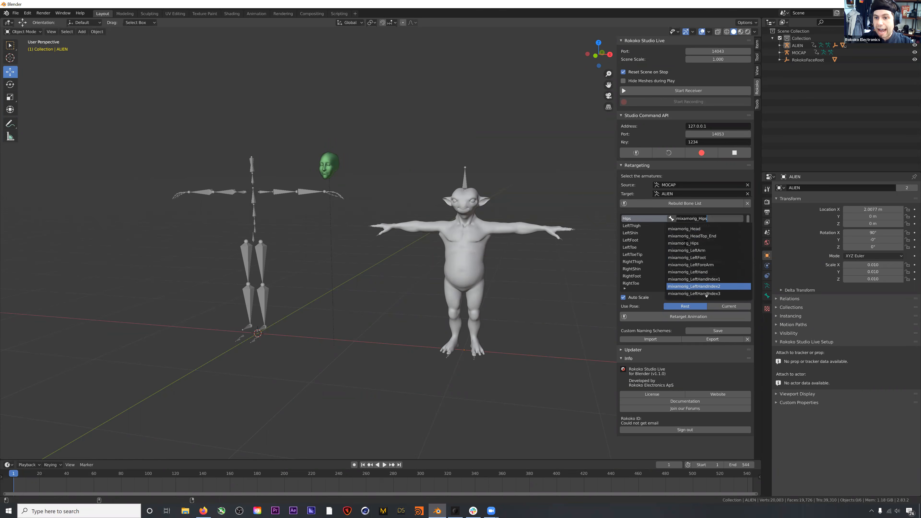
pyautogui.click(662, 245)
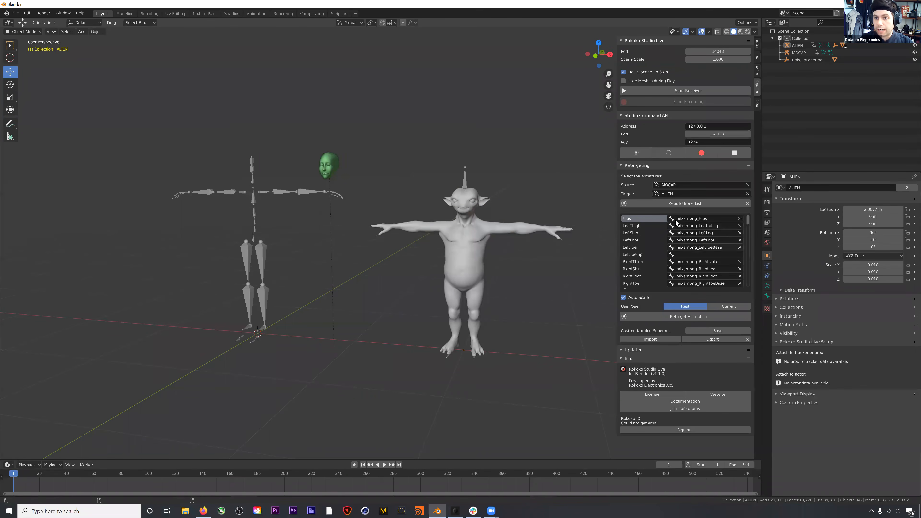
# Clear the target bones of Hips and LeftThigh, and reassign them to mixamorig_Hips and mixamorig_LeftUpLeg
pyautogui.click(740, 219)
pyautogui.click(740, 225)
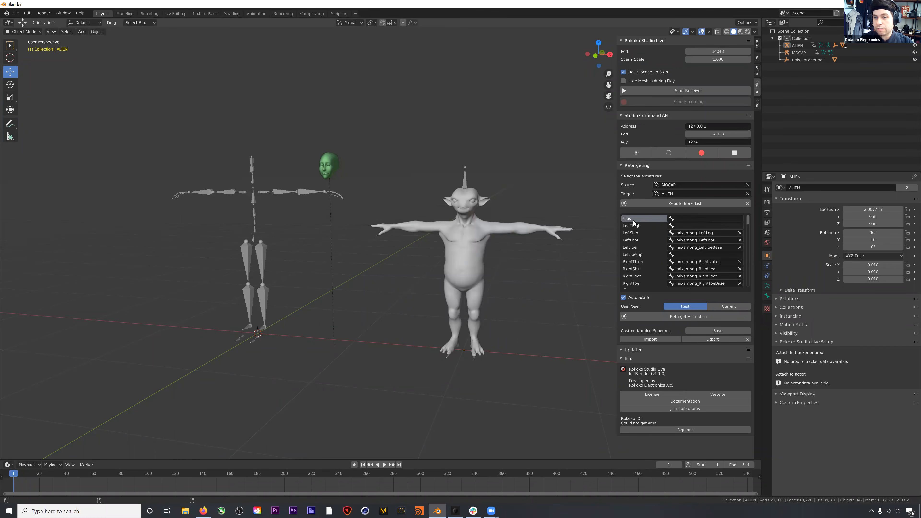
pyautogui.click(686, 219)
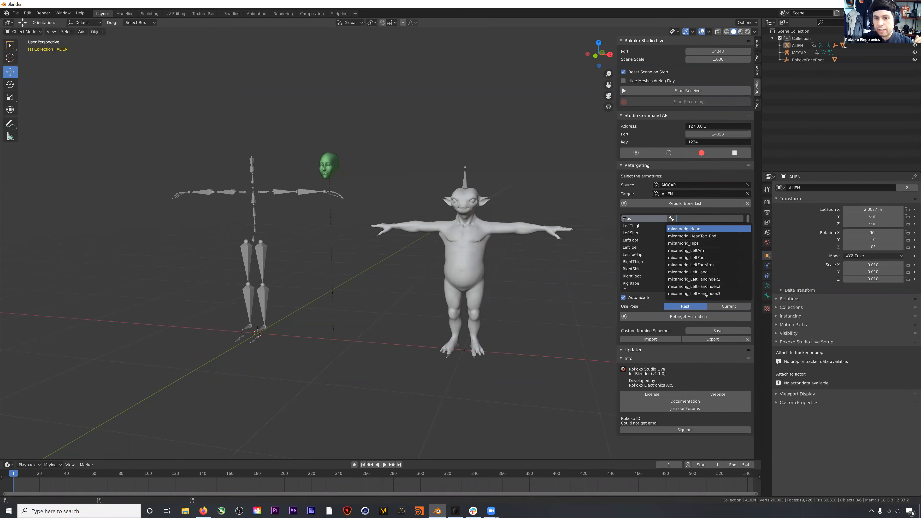
pyautogui.click(686, 243)
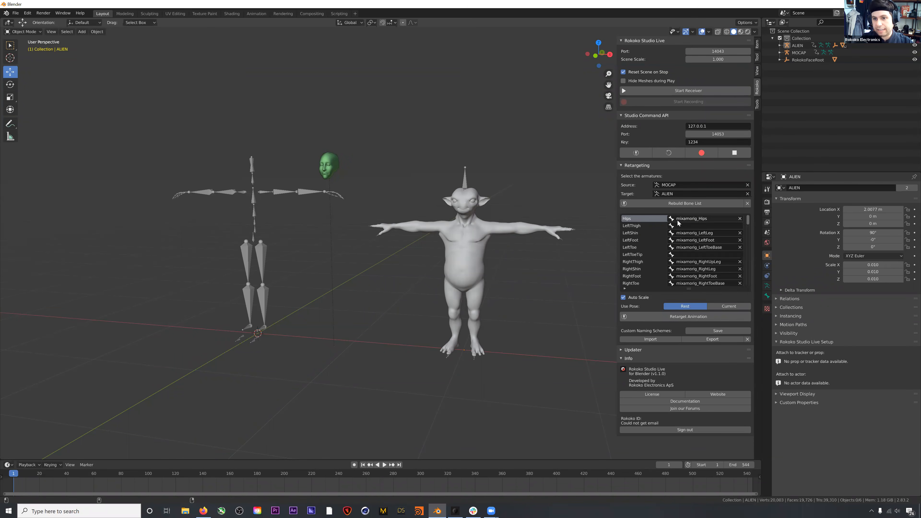
pyautogui.click(690, 225)
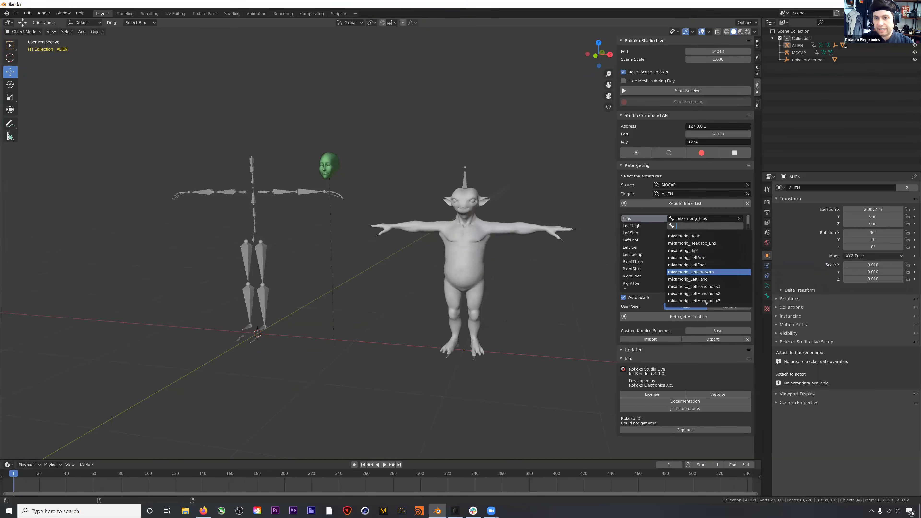
pyautogui.scroll(-20, 698, 272)
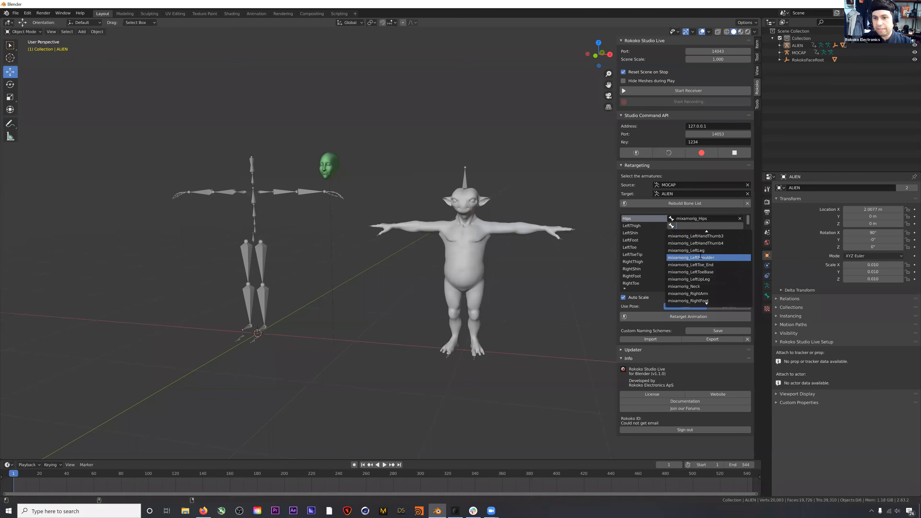
pyautogui.click(697, 279)
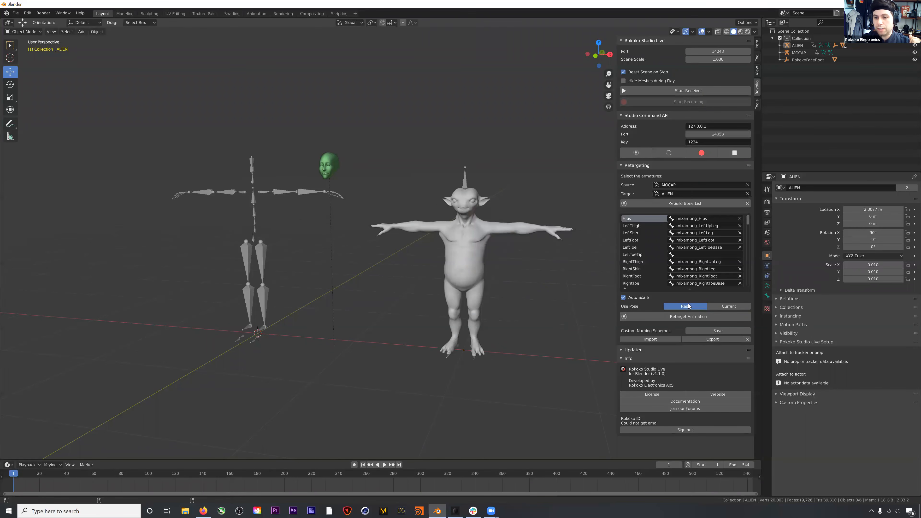
# Check the alien's body mesh and its armature in Edit Mode, and return to Object Mode
pyautogui.click(483, 238)
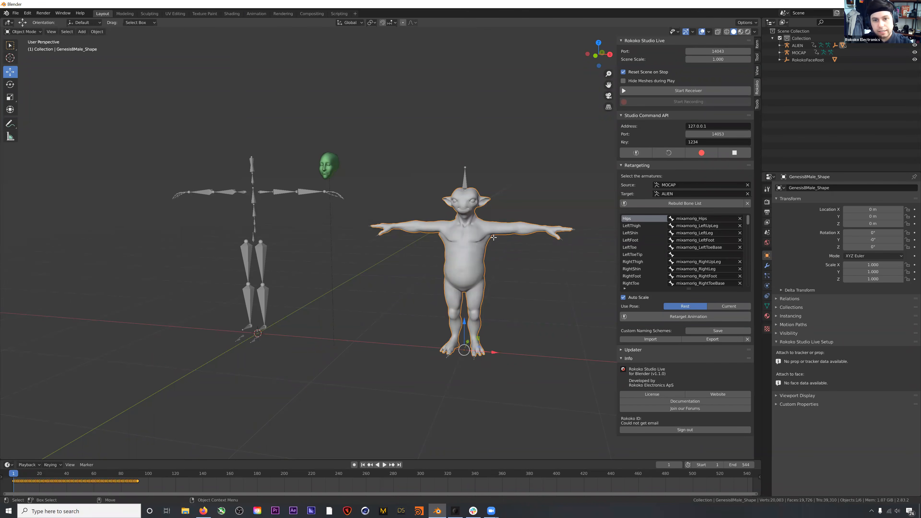
pyautogui.press('Tab')
pyautogui.press('3')
pyautogui.press('Tab')
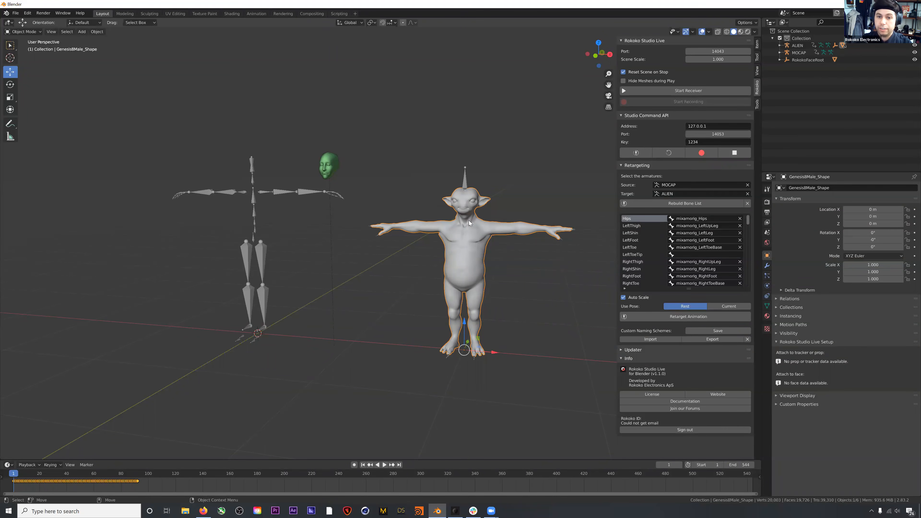
pyautogui.click(469, 220)
pyautogui.press('Tab')
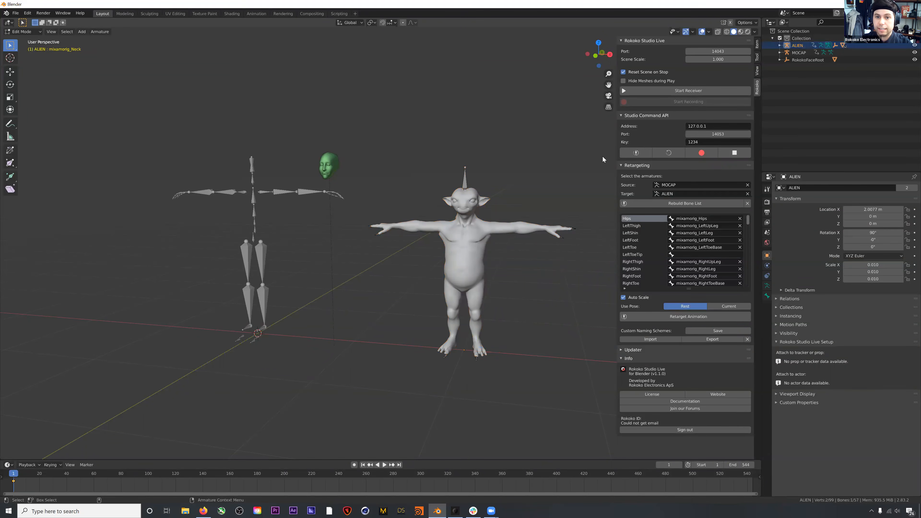
pyautogui.click(810, 60)
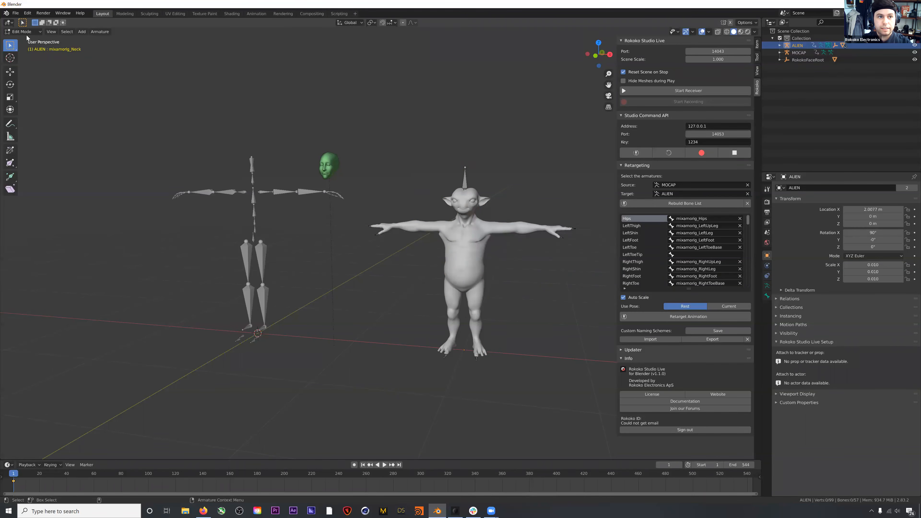
pyautogui.press('Tab')
pyautogui.click(525, 228)
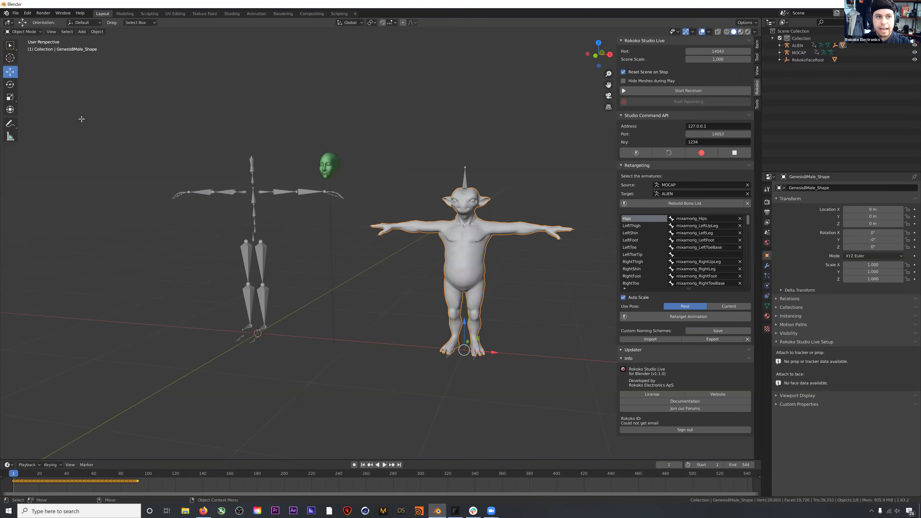
pyautogui.press('Tab')
pyautogui.press('Tab')
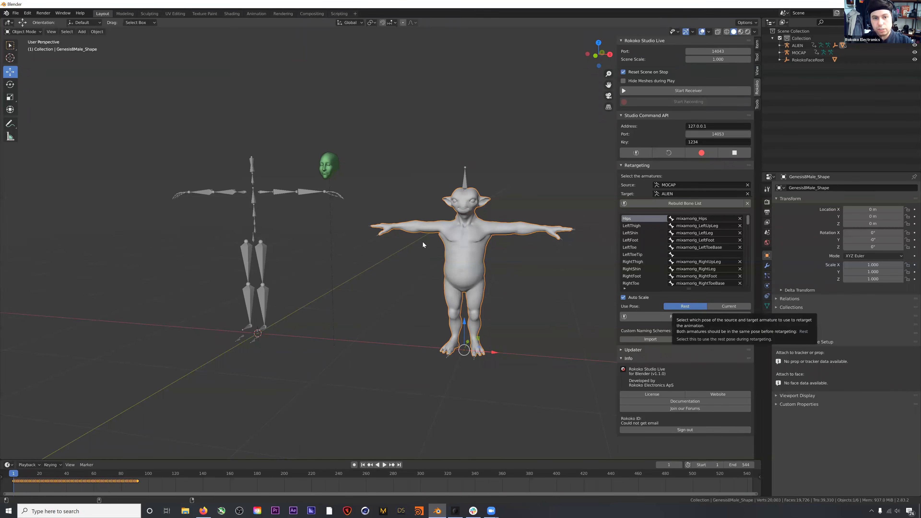
# Retarget the MOCAP animation onto ALIEN using the rest pose, play back the result and return to the first frame
pyautogui.click(661, 318)
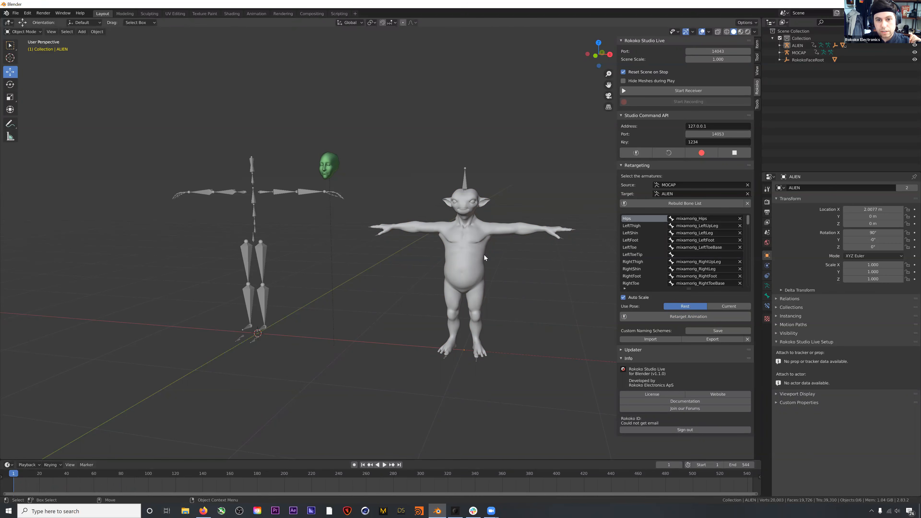
pyautogui.press('space')
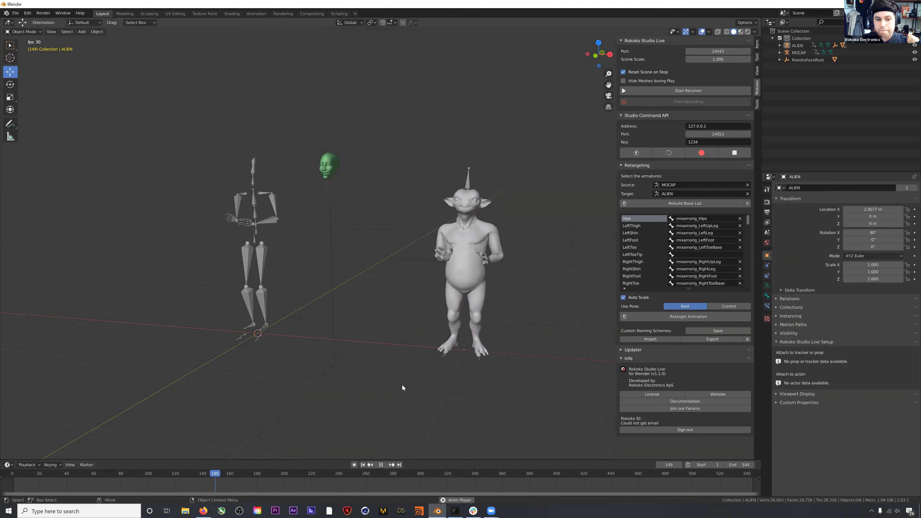
pyautogui.click(384, 465)
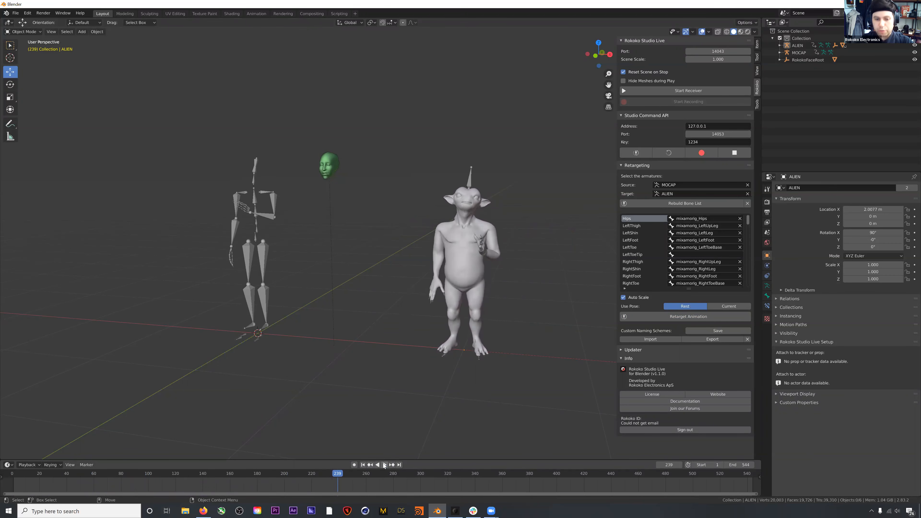
pyautogui.click(362, 465)
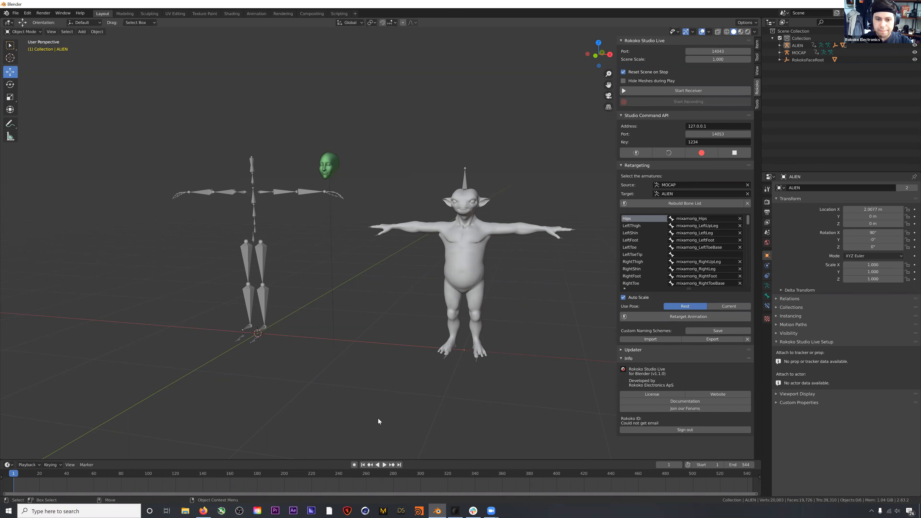
# Play the retargeted alien again beside the mocap skeleton and the green face, viewing the face up close, and return to frame 1
pyautogui.click(384, 465)
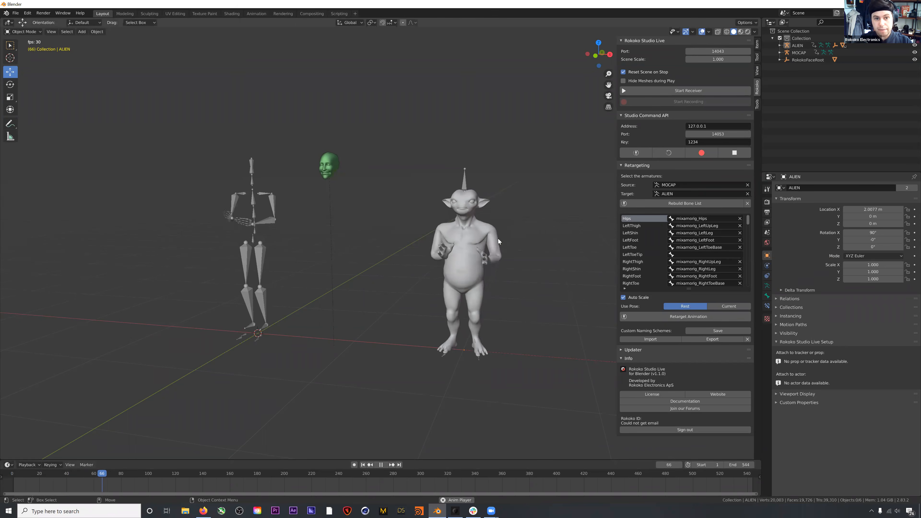
pyautogui.click(380, 466)
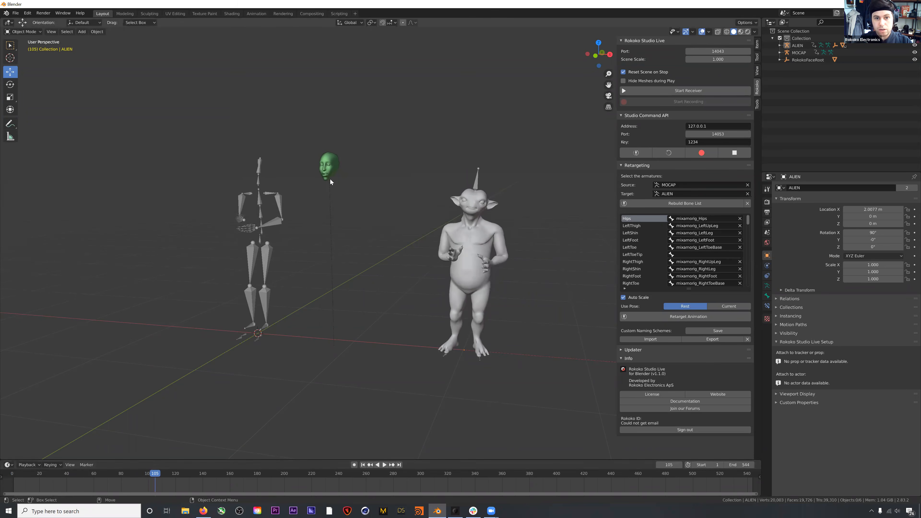
pyautogui.click(380, 465)
pyautogui.scroll(5, 309, 178)
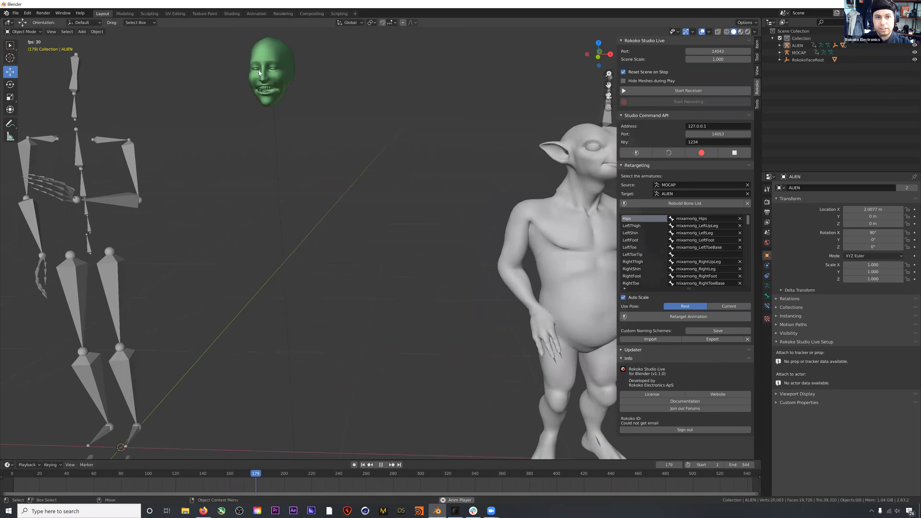
pyautogui.click(381, 465)
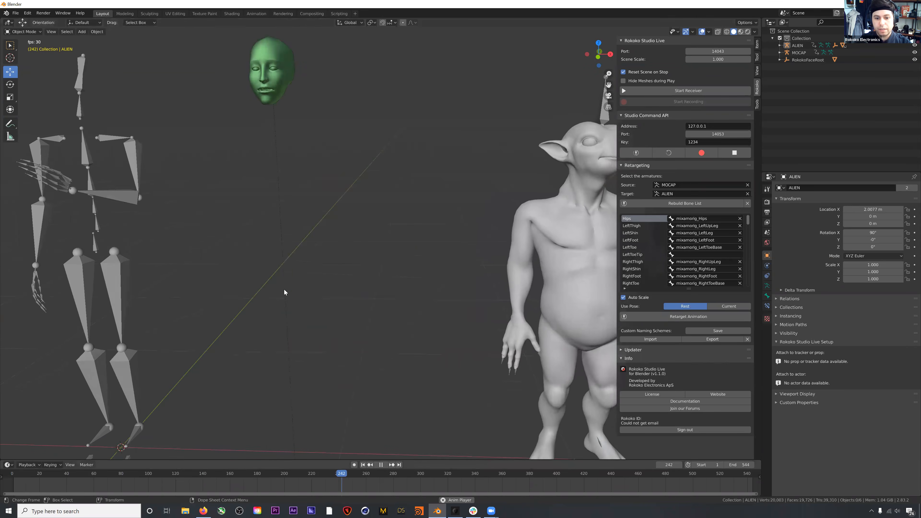
pyautogui.scroll(-2, 328, 290)
pyautogui.hotkey('shift', 'Left')
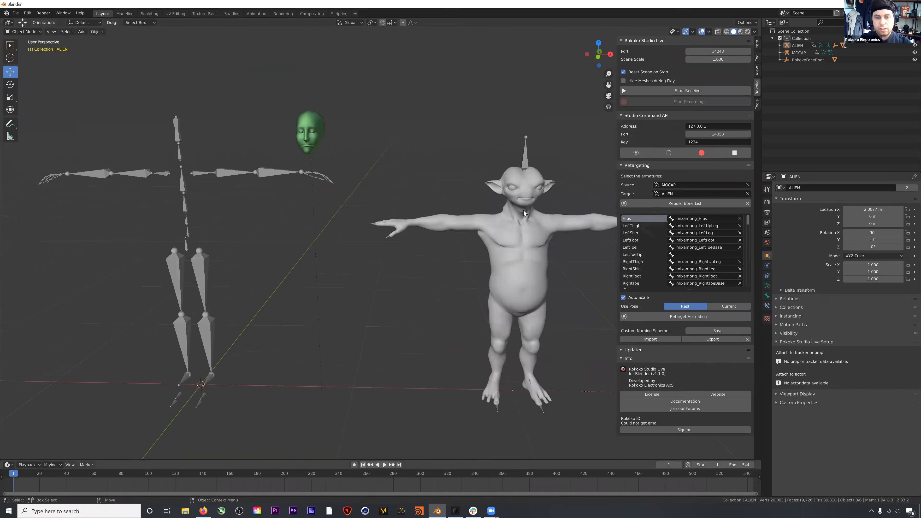
pyautogui.moveTo(441, 240); pyautogui.dragTo(306, 254, button='middle')
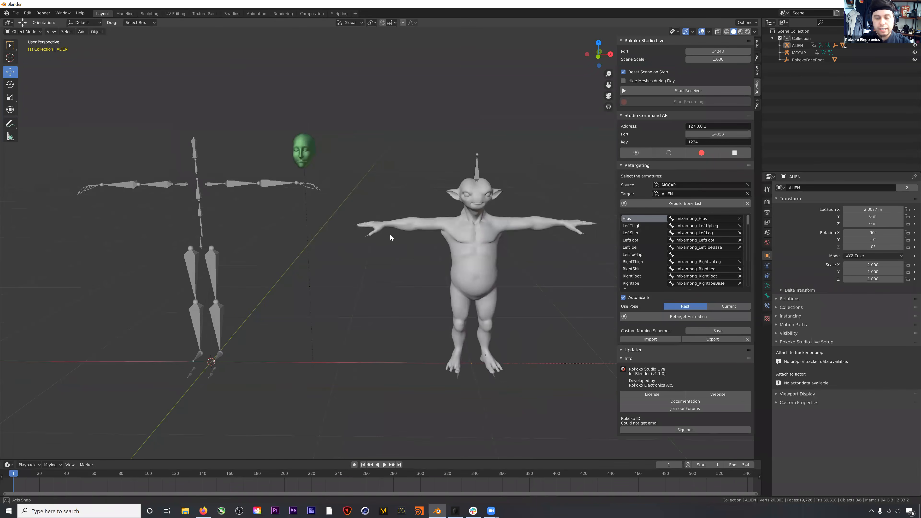
pyautogui.moveTo(391, 236); pyautogui.dragTo(276, 157, button='middle')
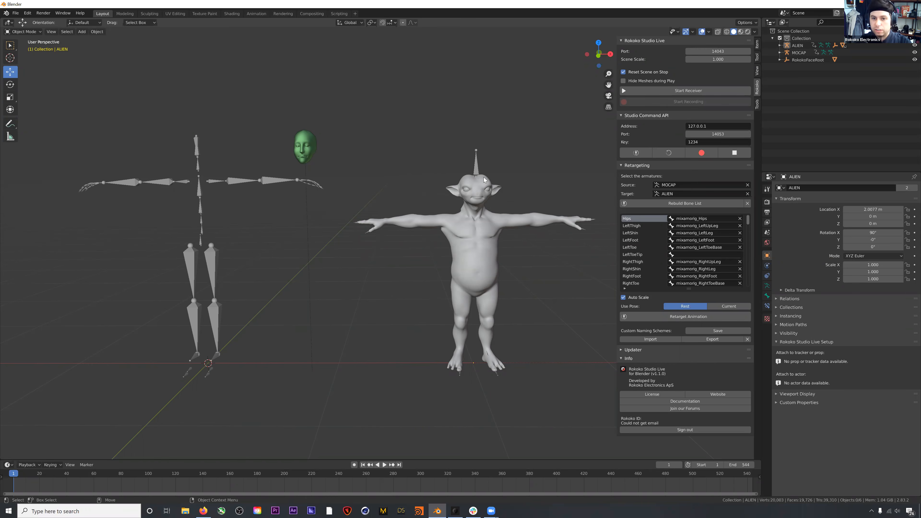
# Select the alien's body mesh, show its shape keys in an enlarged list, and make mouthPucker the active shape key
pyautogui.click(493, 192)
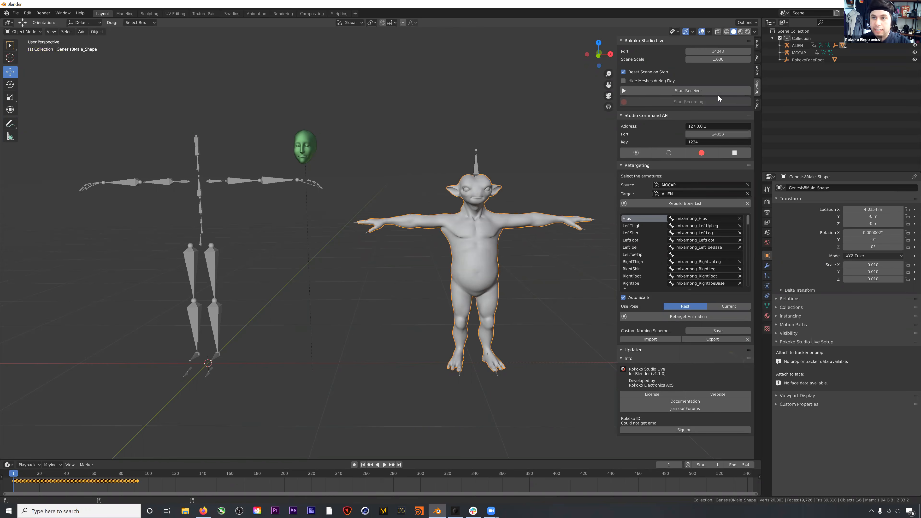
pyautogui.click(781, 46)
pyautogui.click(787, 74)
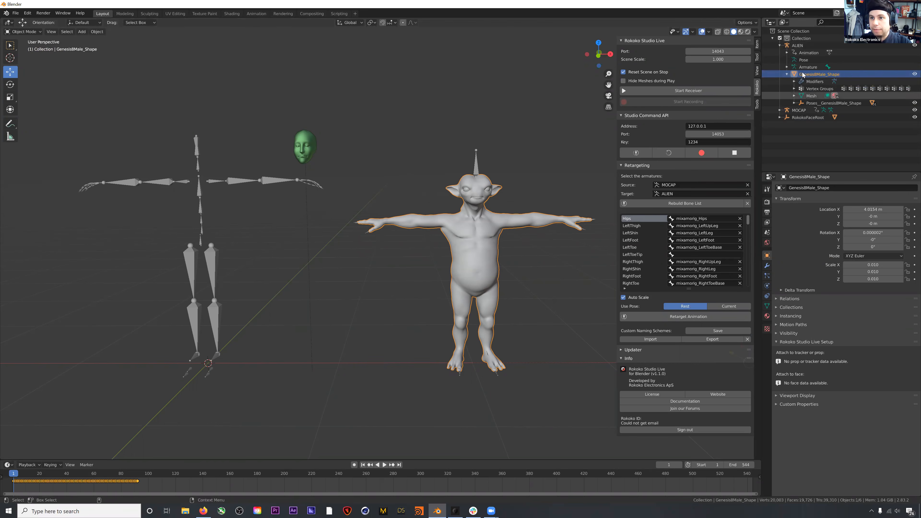
pyautogui.click(817, 96)
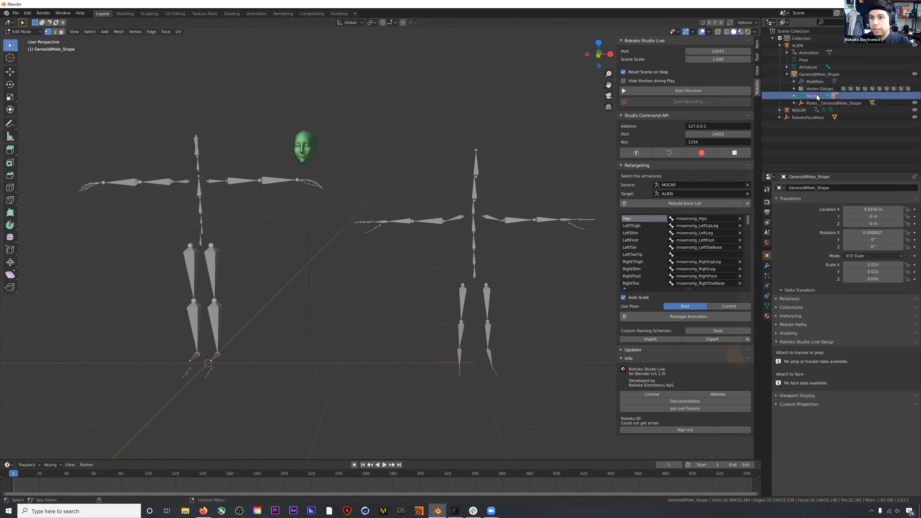
pyautogui.click(795, 96)
pyautogui.press('Tab')
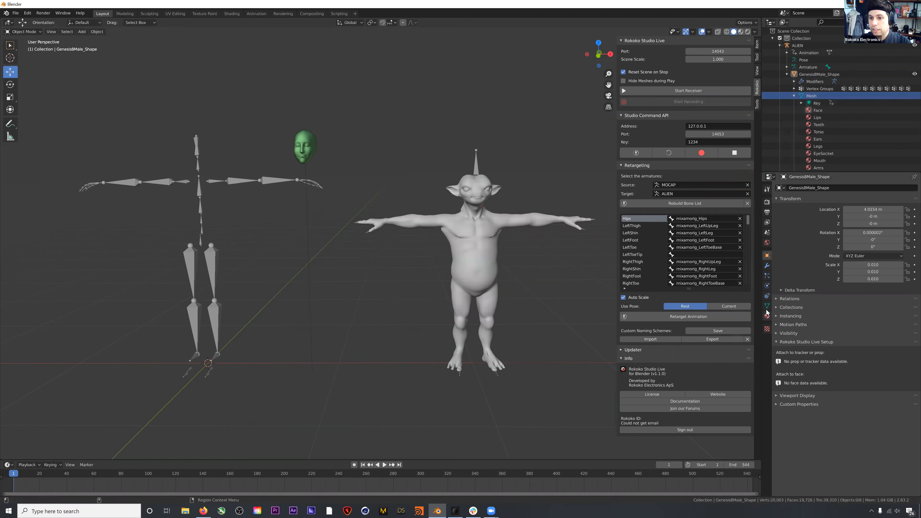
pyautogui.click(767, 307)
pyautogui.moveTo(842, 306); pyautogui.dragTo(840, 401)
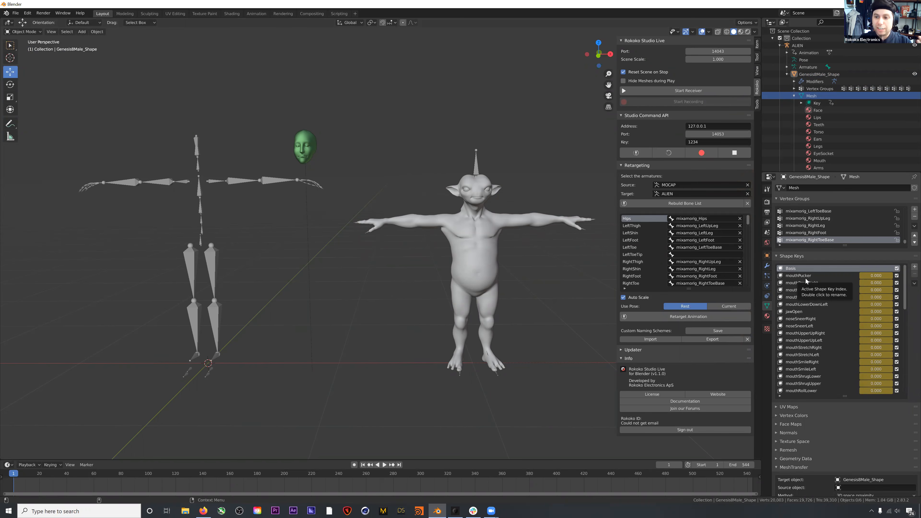
pyautogui.click(816, 276)
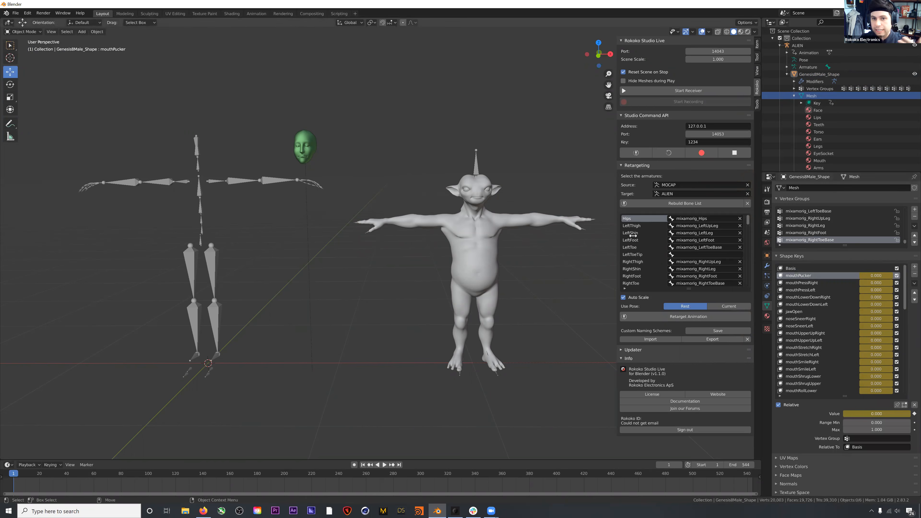
# Look through the alien's shape keys and try out the mouthPucker value with the face in close view
pyautogui.scroll(-1, 803, 339)
pyautogui.scroll(-4, 804, 327)
pyautogui.scroll(-5, 868, 323)
pyautogui.moveTo(856, 414)
pyautogui.mouseDown()
pyautogui.moveTo(920, 413)
pyautogui.moveTo(856, 413)
pyautogui.mouseUp()
pyautogui.scroll(4, 505, 200)
pyautogui.keyDown('shift'); pyautogui.moveTo(487, 162); pyautogui.dragTo(240, 224, button='middle'); pyautogui.keyUp('shift')
pyautogui.scroll(3, 384, 200)
pyautogui.moveTo(854, 414)
pyautogui.mouseDown()
pyautogui.moveTo(910, 414)
pyautogui.moveTo(856, 414)
pyautogui.mouseUp()
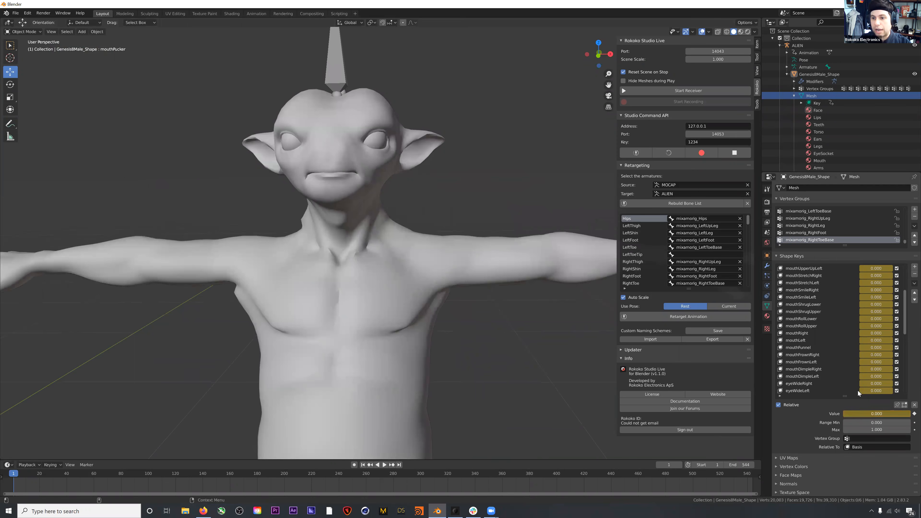
# Try out the alien's mouthSmileRight shape key at 1.000 while viewing the whole body, and return it to 0
pyautogui.moveTo(864, 354); pyautogui.dragTo(898, 355)
pyautogui.moveTo(898, 355); pyautogui.dragTo(864, 355)
pyautogui.scroll(-5, 379, 280)
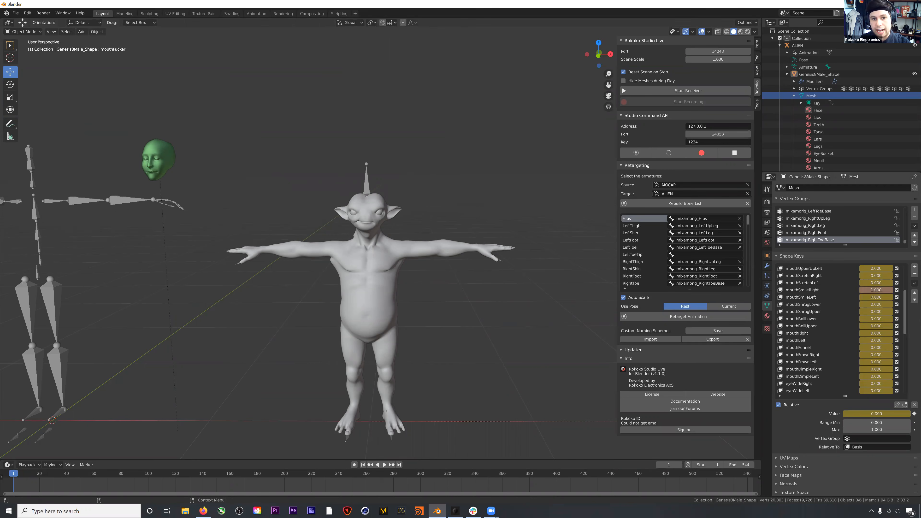
pyautogui.moveTo(892, 291); pyautogui.dragTo(859, 291)
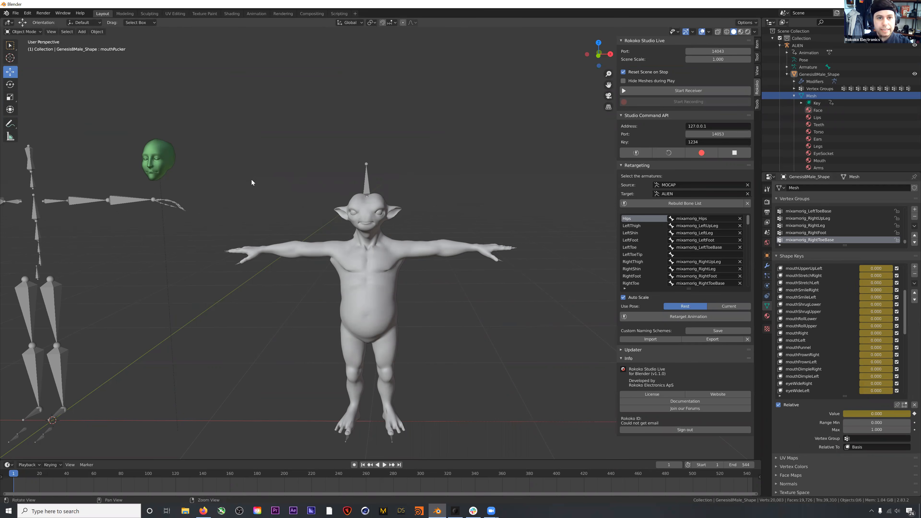
pyautogui.keyDown('alt'); pyautogui.moveTo(251, 179); pyautogui.dragTo(263, 178, button='middle'); pyautogui.keyUp('alt')
# In the Animation workspace, select the face mesh under RokokoFaceRoot and copy all of its shape-key keyframes
pyautogui.click(257, 14)
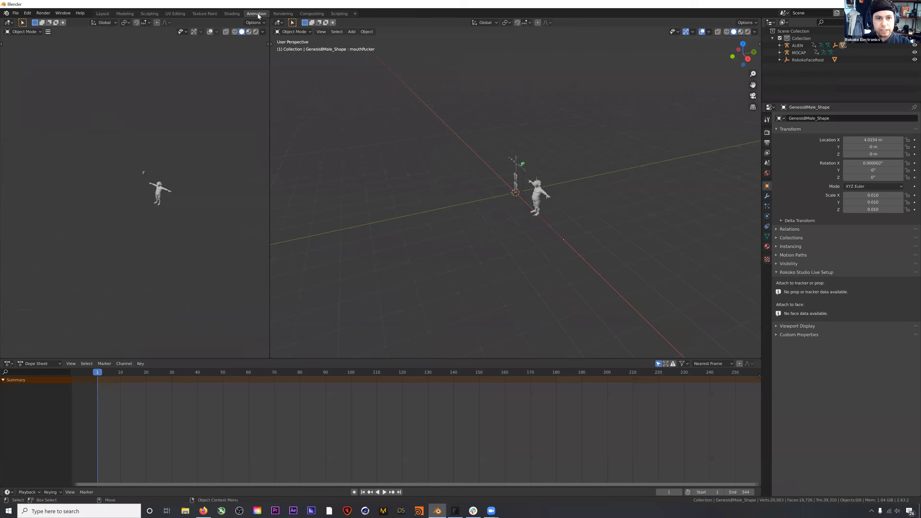
pyautogui.click(797, 60)
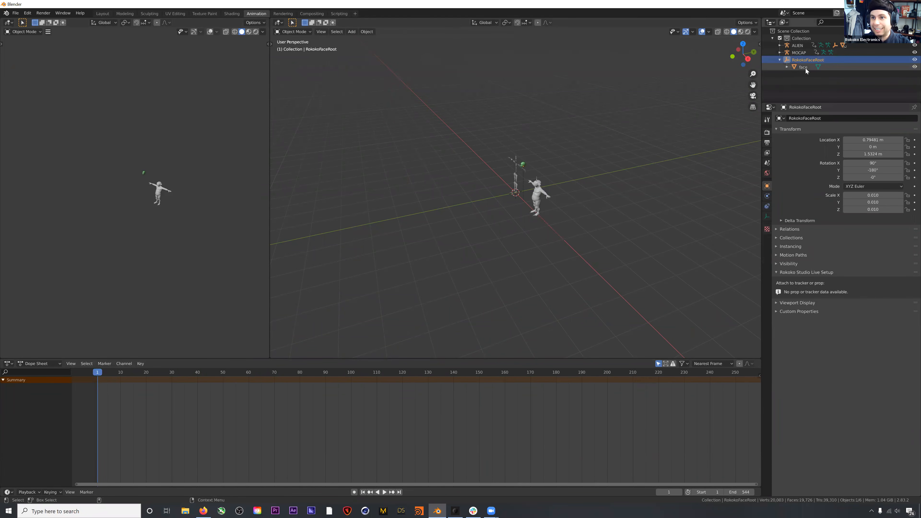
pyautogui.click(804, 68)
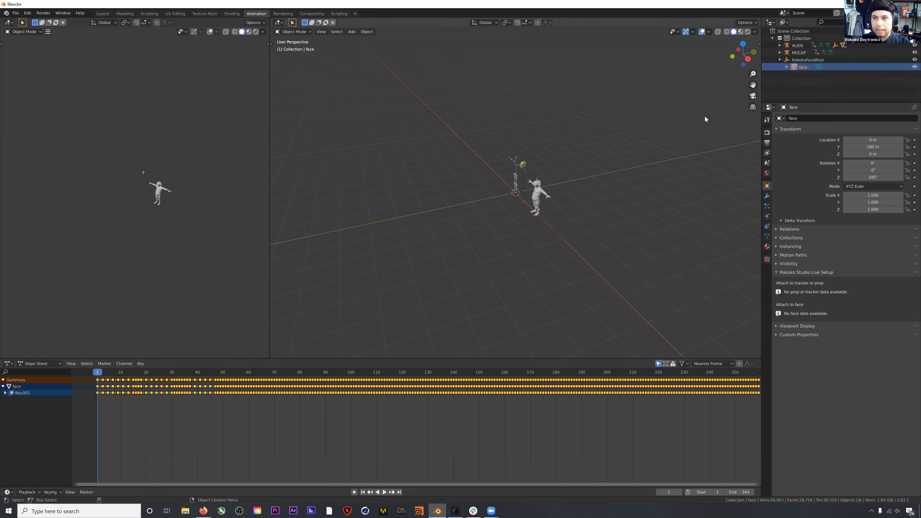
pyautogui.click(787, 67)
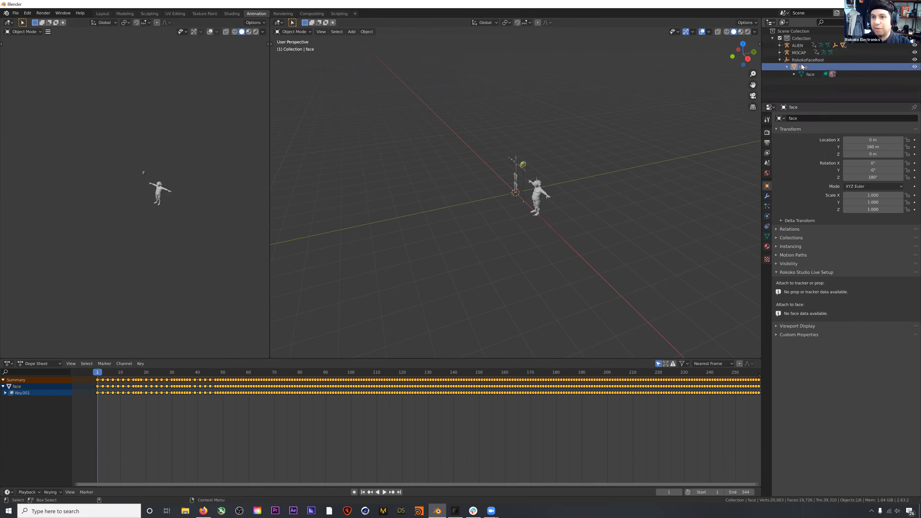
pyautogui.click(787, 67)
pyautogui.click(798, 61)
pyautogui.click(802, 67)
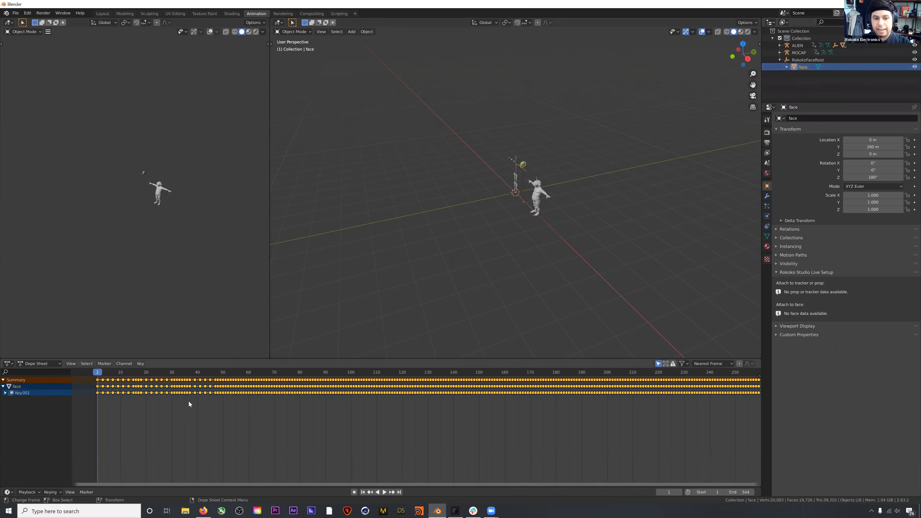
pyautogui.click(202, 426)
pyautogui.press('a')
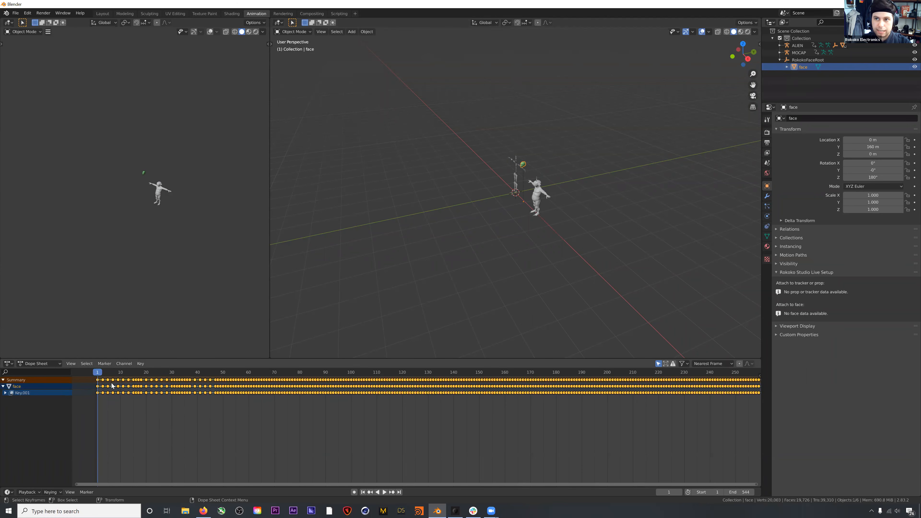
# Select the alien's body mesh under ALIEN and delete all of its existing shape-key keyframes
pyautogui.click(779, 45)
pyautogui.click(789, 75)
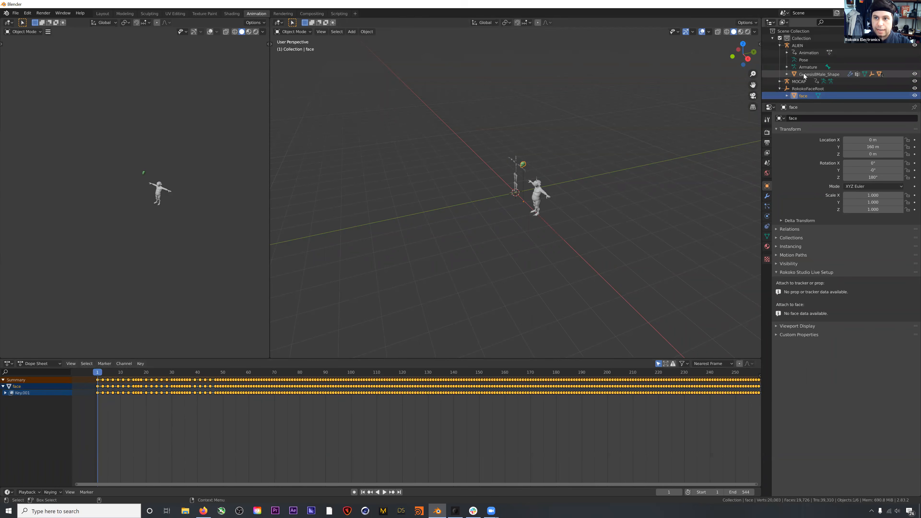
pyautogui.click(788, 74)
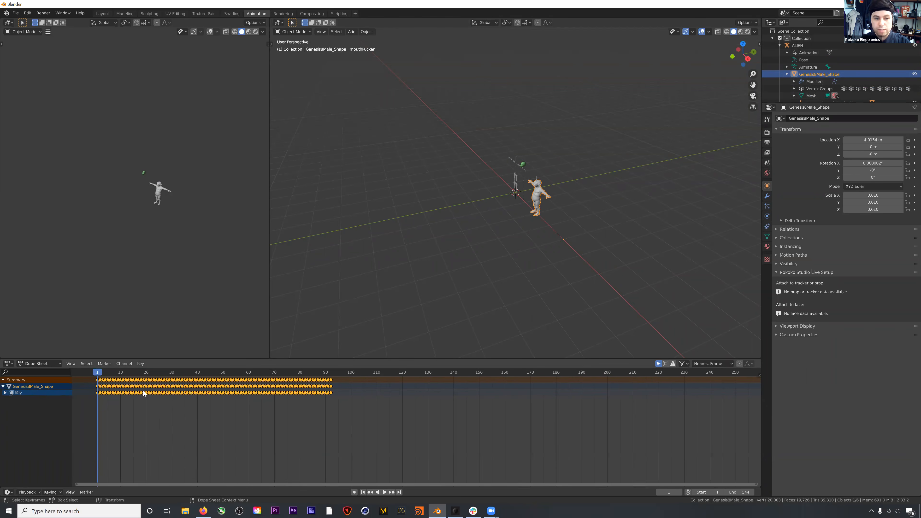
pyautogui.click(201, 430)
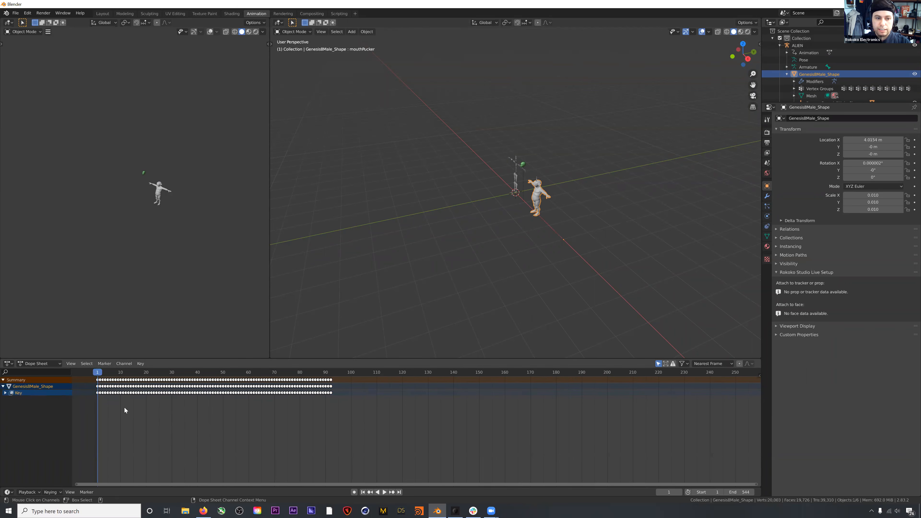
pyautogui.moveTo(394, 431); pyautogui.dragTo(109, 395)
pyautogui.press('x')
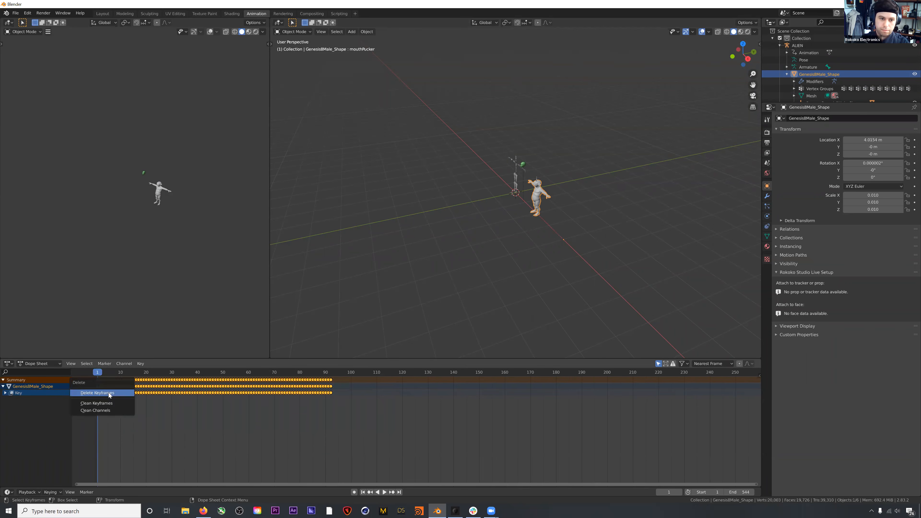
pyautogui.click(107, 393)
# Paste the copied face keyframes into the alien mesh's Key channel starting at frame 1, and deselect the mesh
pyautogui.click(37, 391)
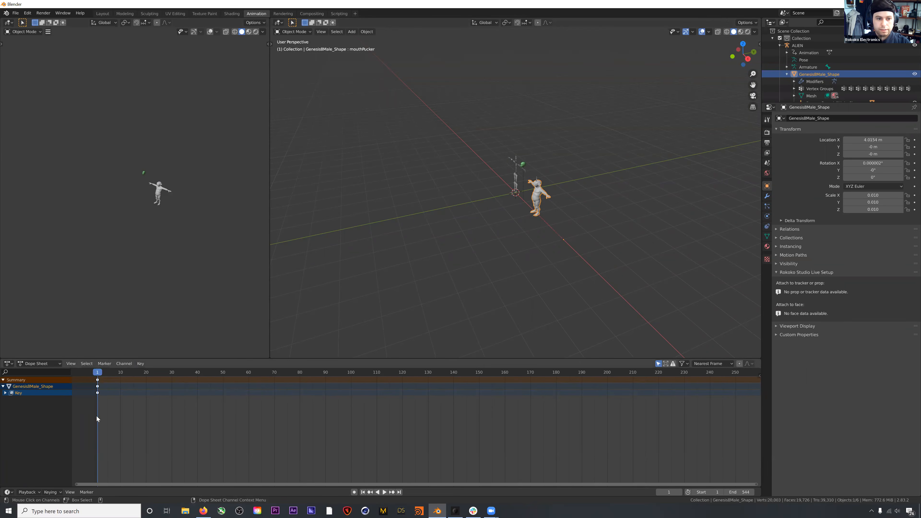
pyautogui.hotkey('ctrl', 'z')
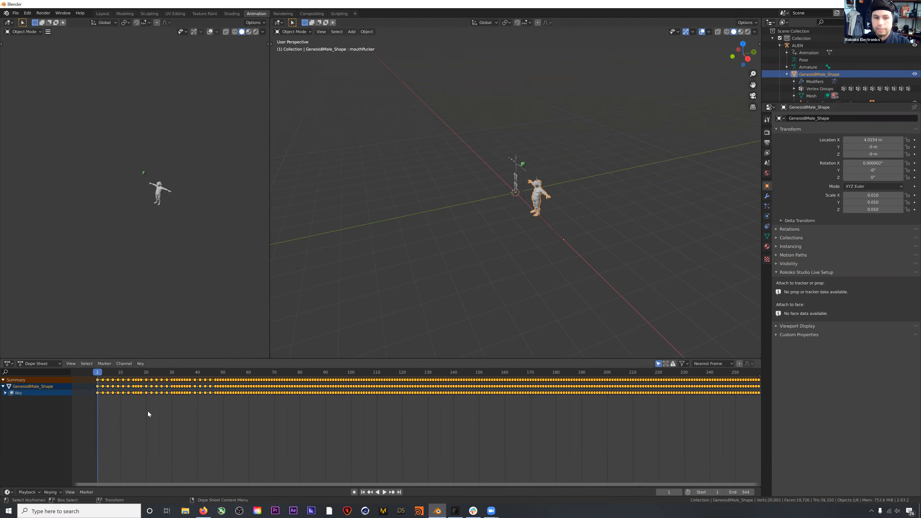
pyautogui.click(528, 259)
# Play the alien's combined body and face animation in the Layout workspace, viewing it closer, and pause at frame 190
pyautogui.keyDown('alt'); pyautogui.moveTo(537, 181); pyautogui.dragTo(570, 173); pyautogui.keyUp('alt')
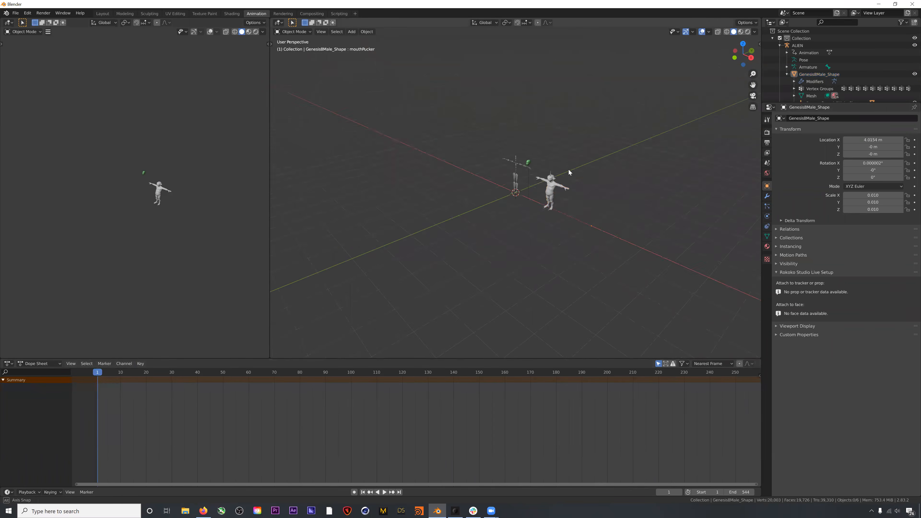
pyautogui.scroll(6, 538, 177)
pyautogui.keyDown('alt'); pyautogui.moveTo(459, 209); pyautogui.dragTo(435, 203); pyautogui.keyUp('alt')
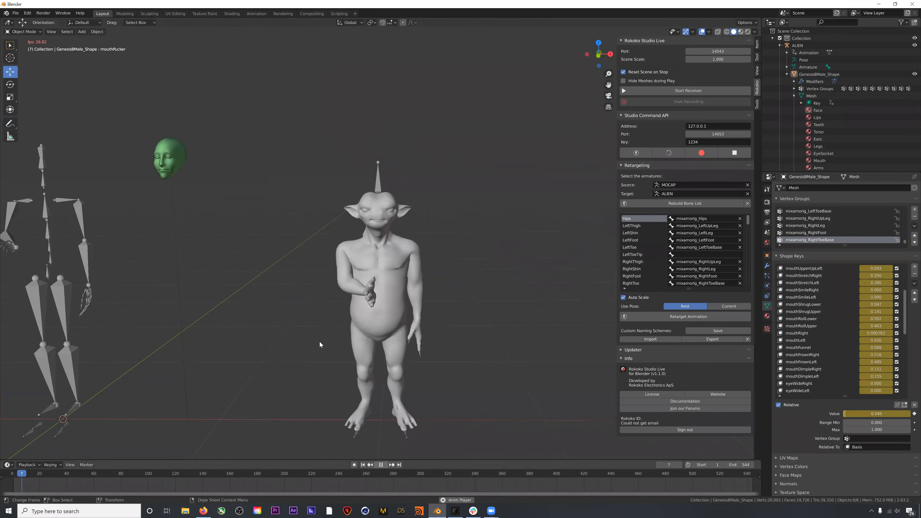
pyautogui.scroll(4, 361, 311)
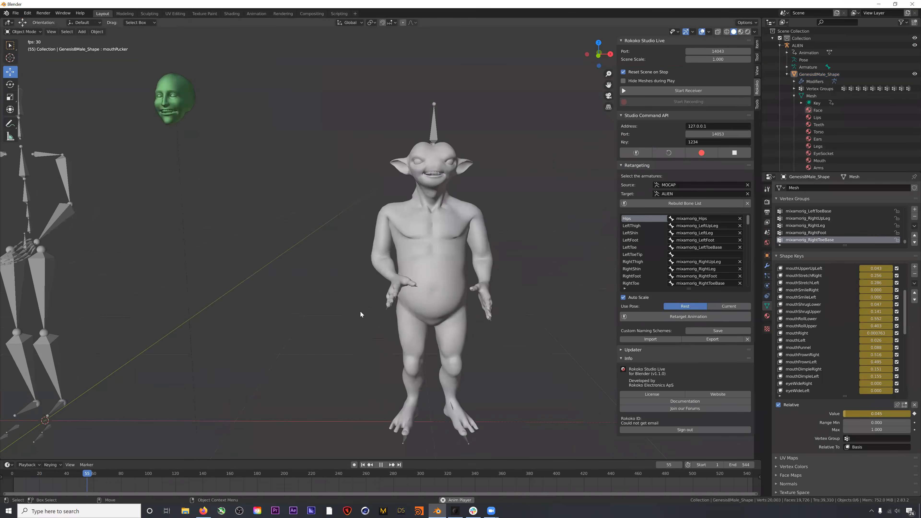
pyautogui.scroll(-3, 361, 315)
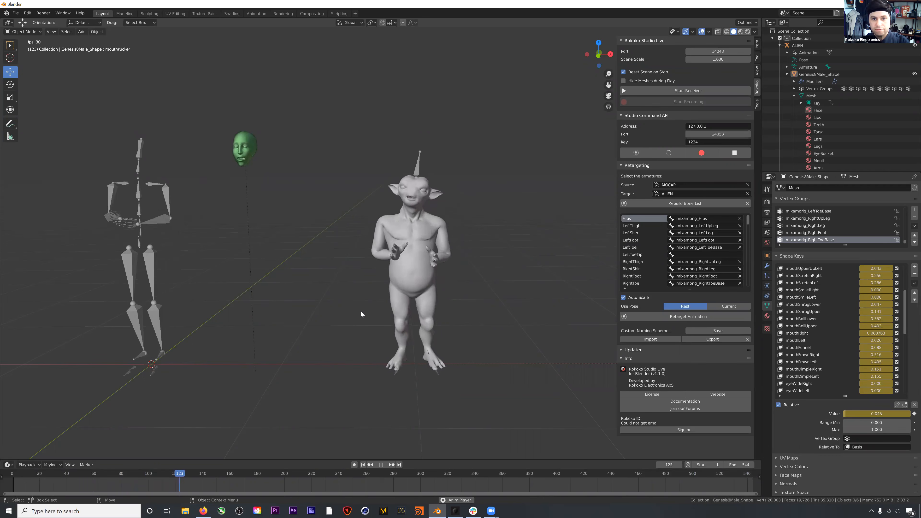
pyautogui.click(381, 465)
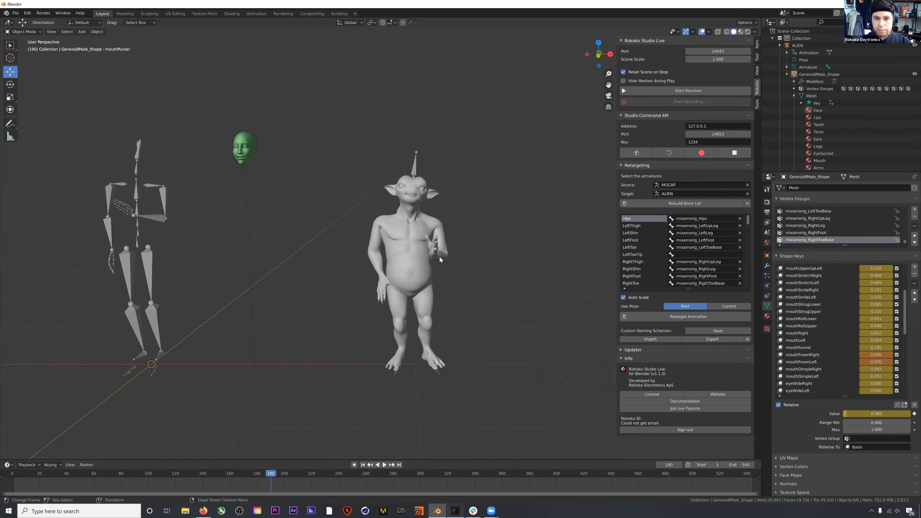
# Switch to Rokoko Studio, open Sample project and play part of the Sample_Love take for comparison
pyautogui.hotkey('alt', 'Tab')
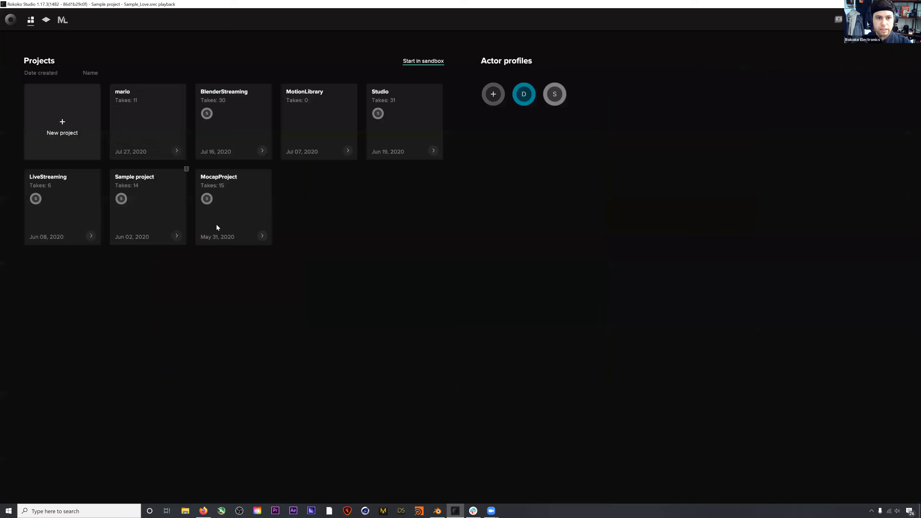
pyautogui.click(150, 205)
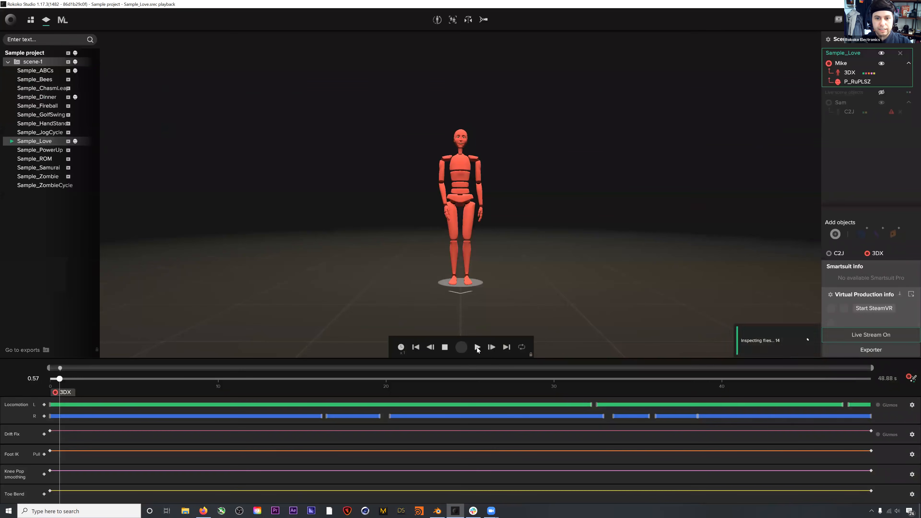
pyautogui.click(477, 347)
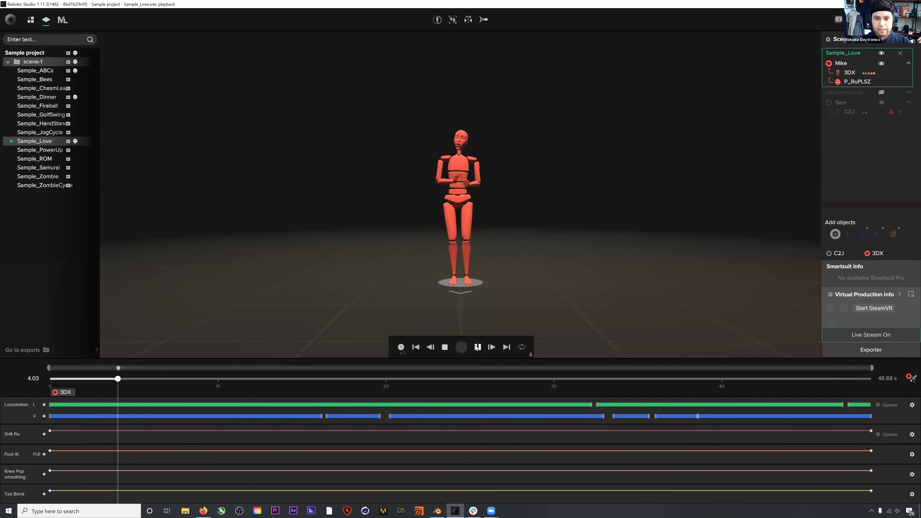
pyautogui.click(478, 348)
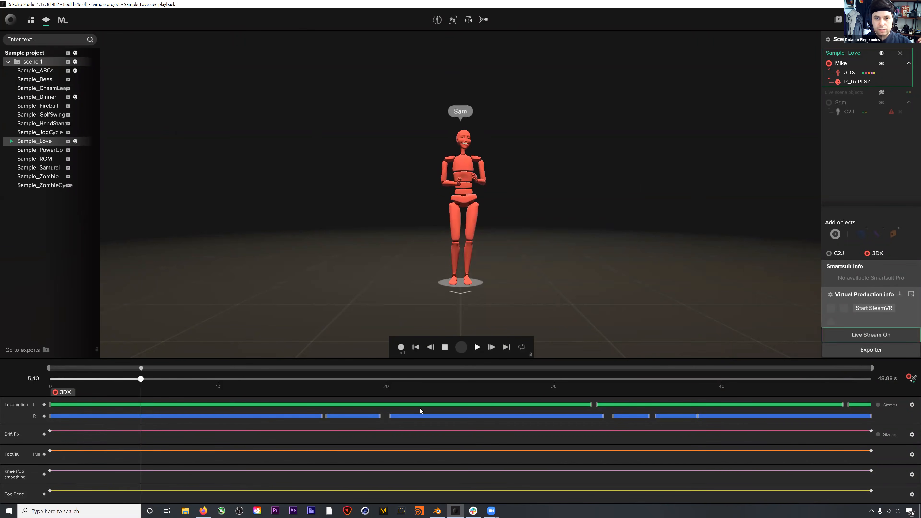
# Switch back to Blender, resume the alien animation briefly, and return to frame 1
pyautogui.click(437, 512)
pyautogui.click(385, 465)
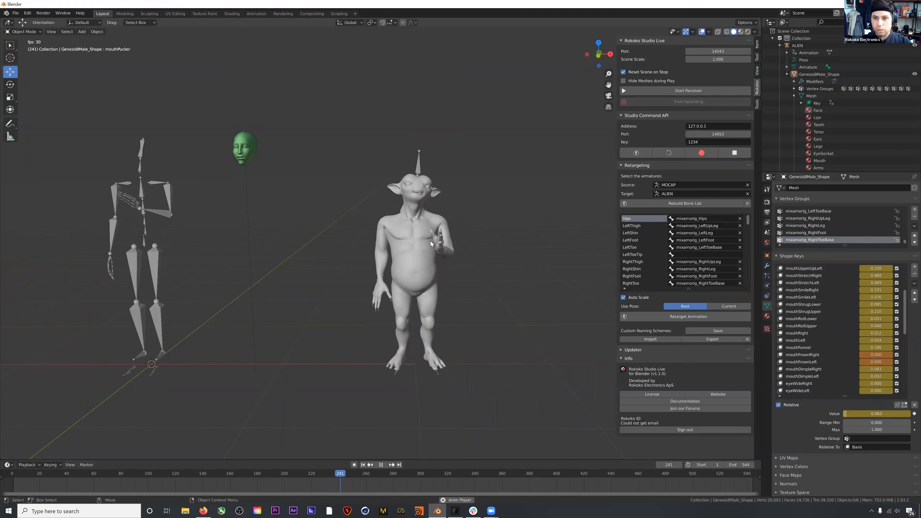
pyautogui.click(380, 465)
pyautogui.hotkey('shift', 'Left')
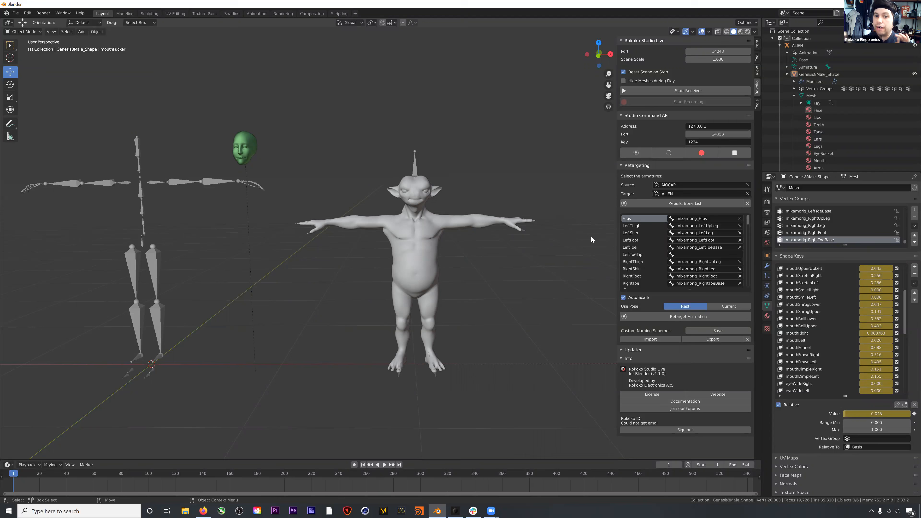
# Start a new general scene and delete the default camera, cube and light
pyautogui.hotkey('ctrl', 'q')
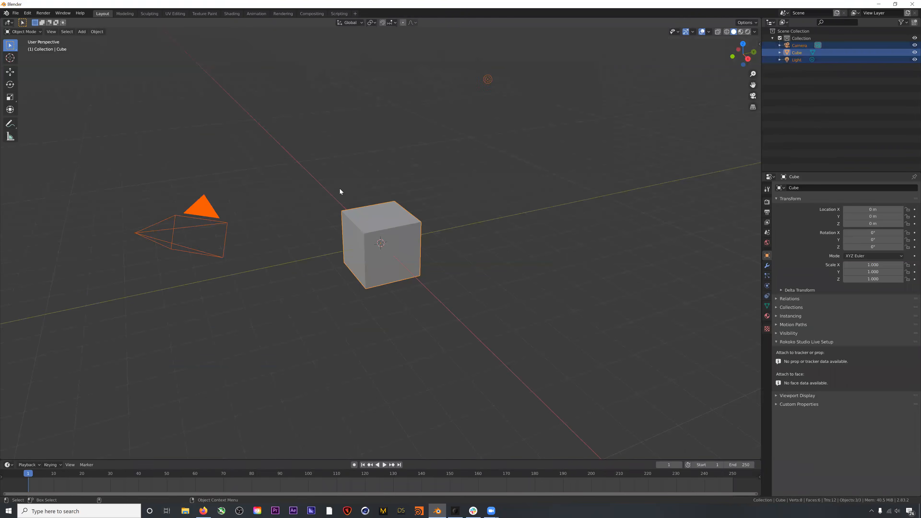
pyautogui.press('a')
pyautogui.press('Delete')
# Import the FBX file Mervin_FaceRig_MixamoRig.fbx from the DAZ_Mervin_Rigged folder with the armature import options expanded
pyautogui.click(16, 13)
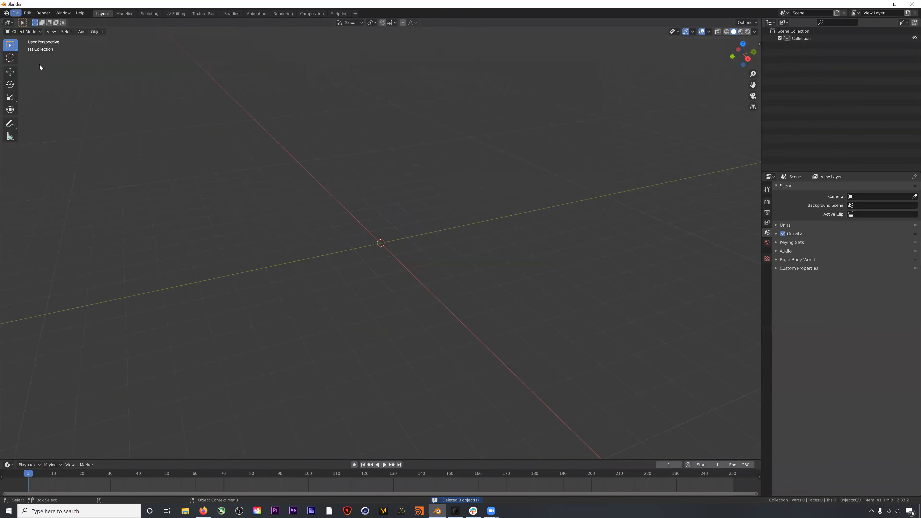
pyautogui.moveTo(43, 110)
pyautogui.click(105, 153)
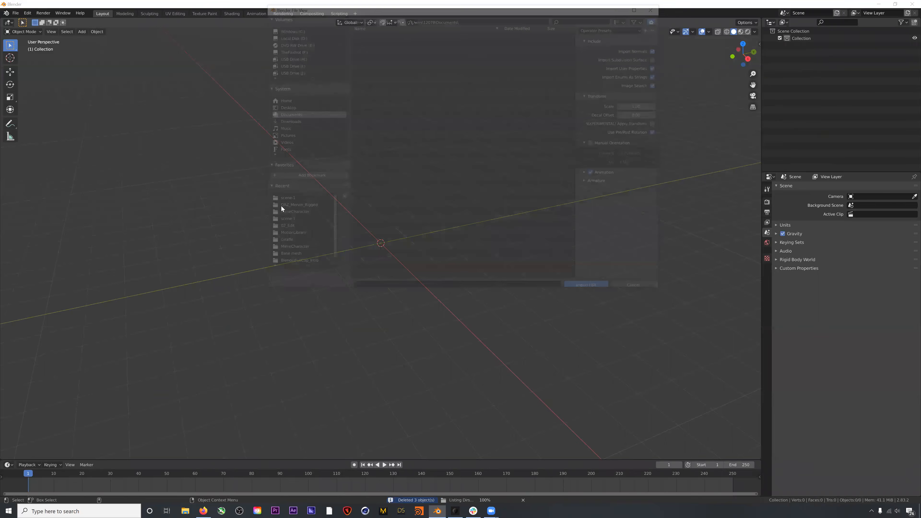
pyautogui.click(294, 206)
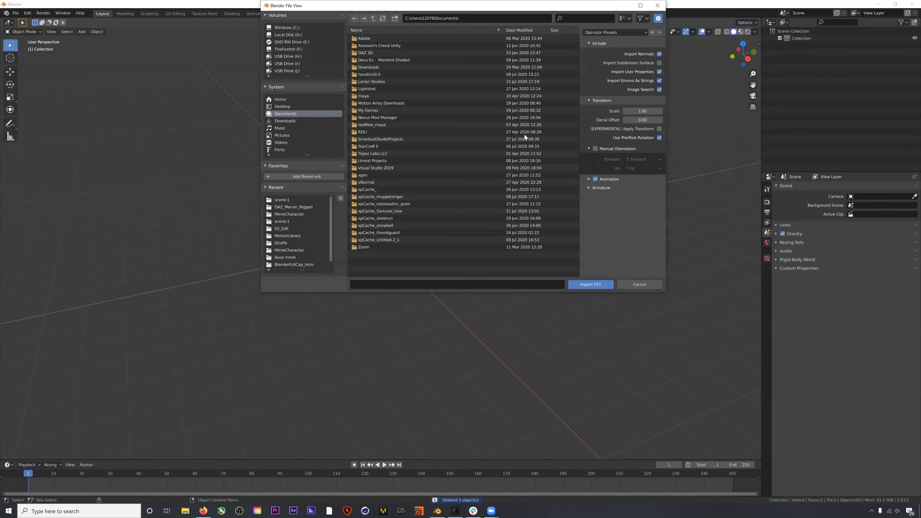
pyautogui.click(595, 189)
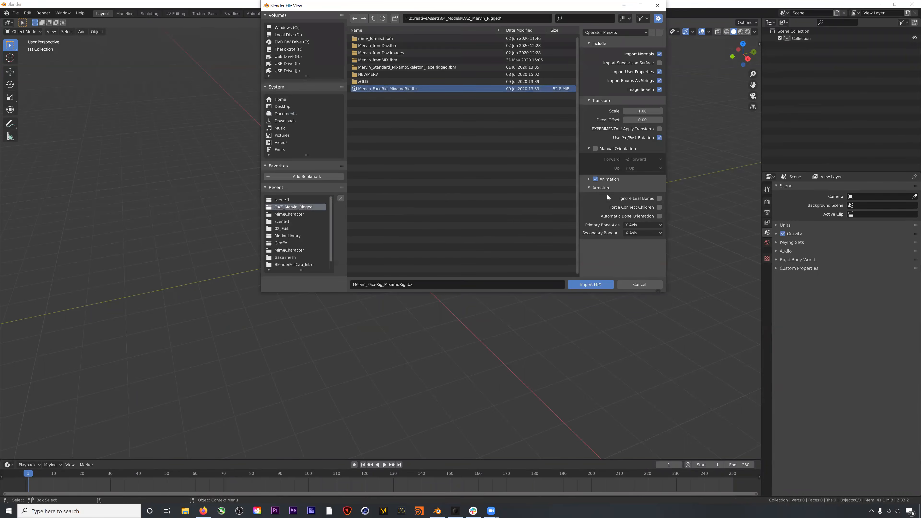
pyautogui.click(596, 286)
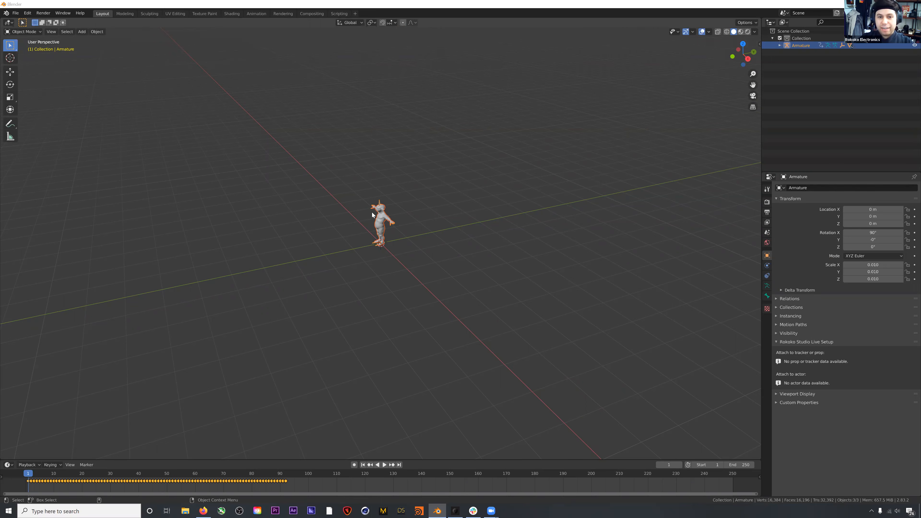
# Examine the imported alien up close from the front and clear the selection of its armature
pyautogui.scroll(8, 366, 220)
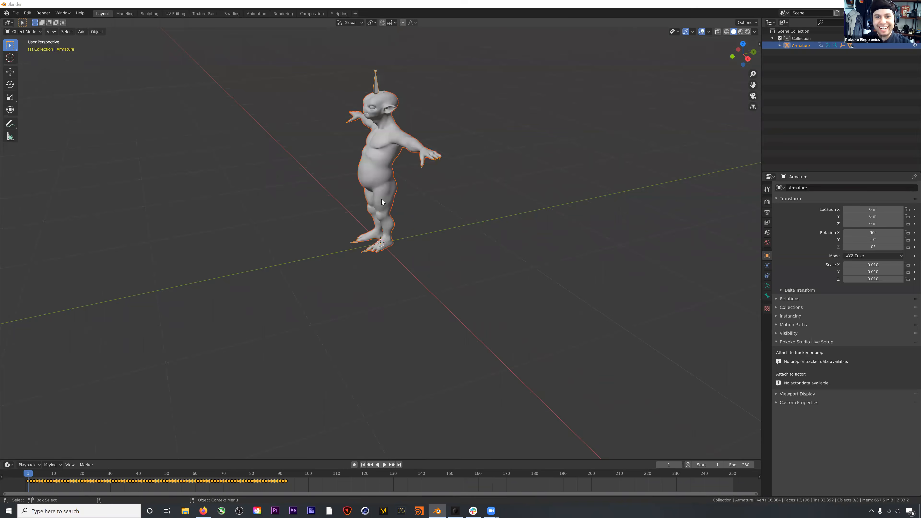
pyautogui.moveTo(422, 198); pyautogui.dragTo(458, 193, button='middle')
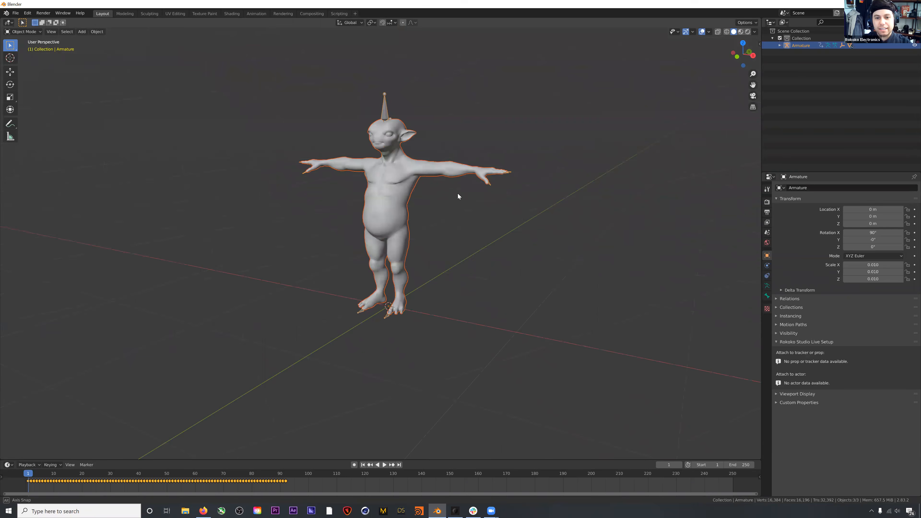
pyautogui.click(458, 194)
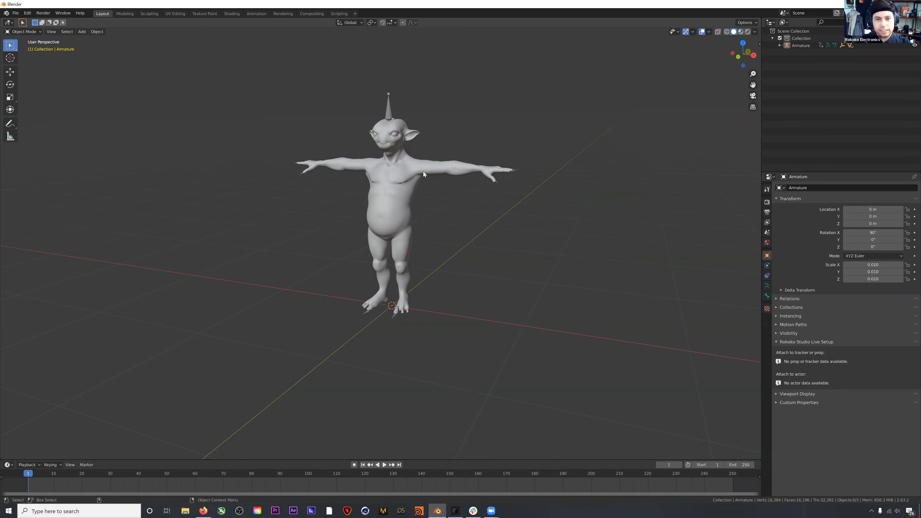
pyautogui.click(801, 45)
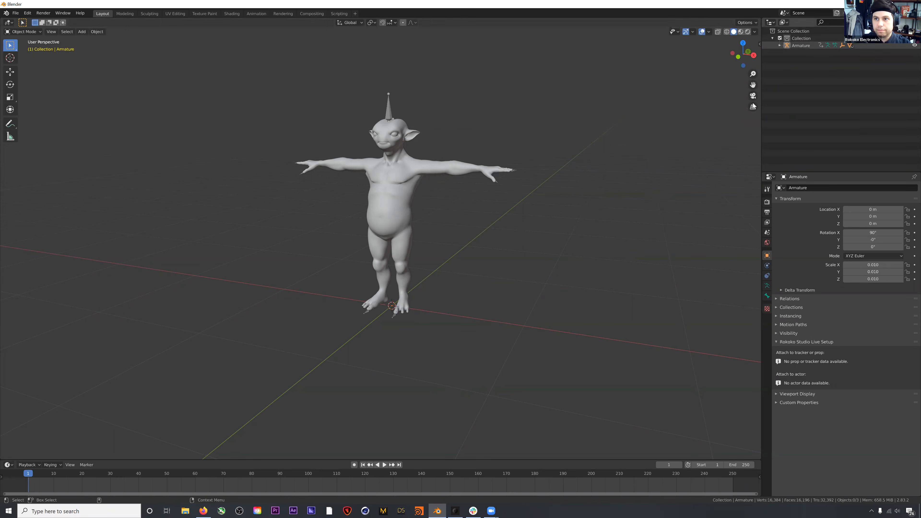
# Move the alien about 1.67 m along the X axis and import the body motion file Sample_Love_DEFAULT_3DX.fbx from the scene-1 folder
pyautogui.click(10, 72)
pyautogui.moveTo(417, 313); pyautogui.dragTo(758, 361)
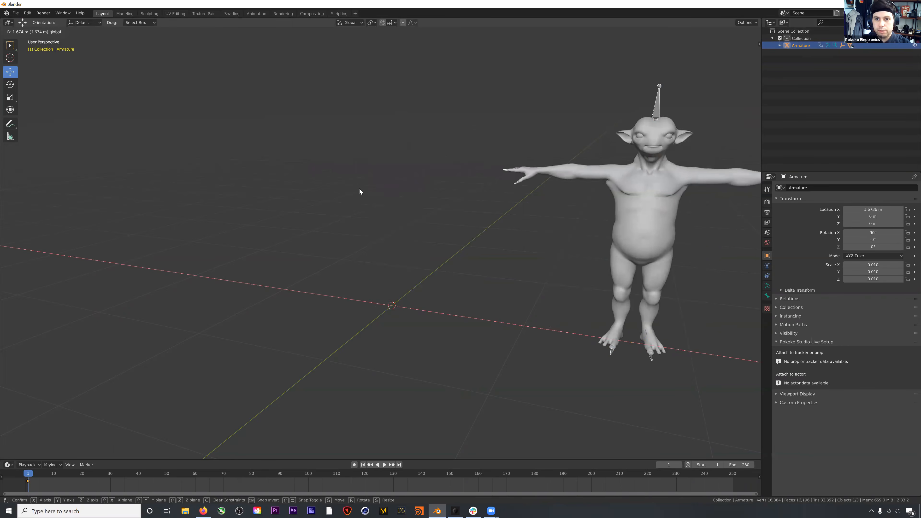
pyautogui.click(15, 12)
pyautogui.moveTo(41, 109)
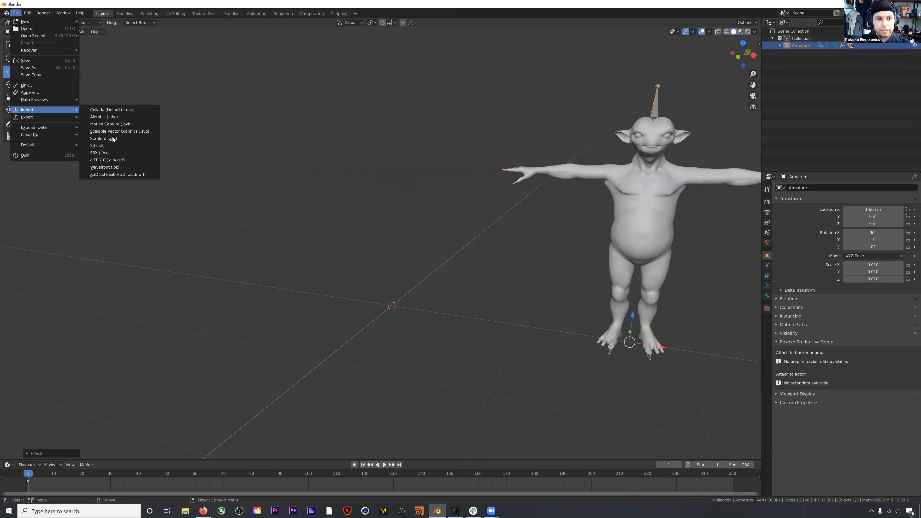
pyautogui.click(156, 155)
pyautogui.click(298, 205)
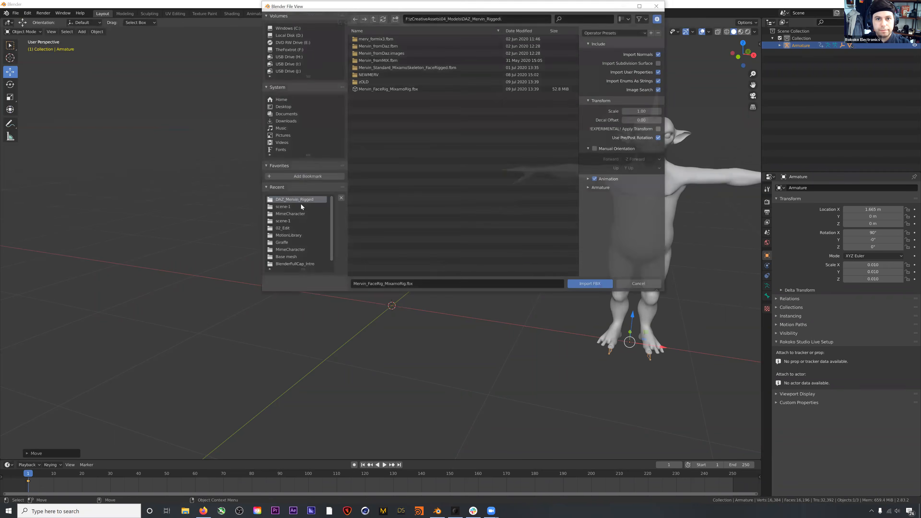
pyautogui.click(396, 81)
pyautogui.click(603, 188)
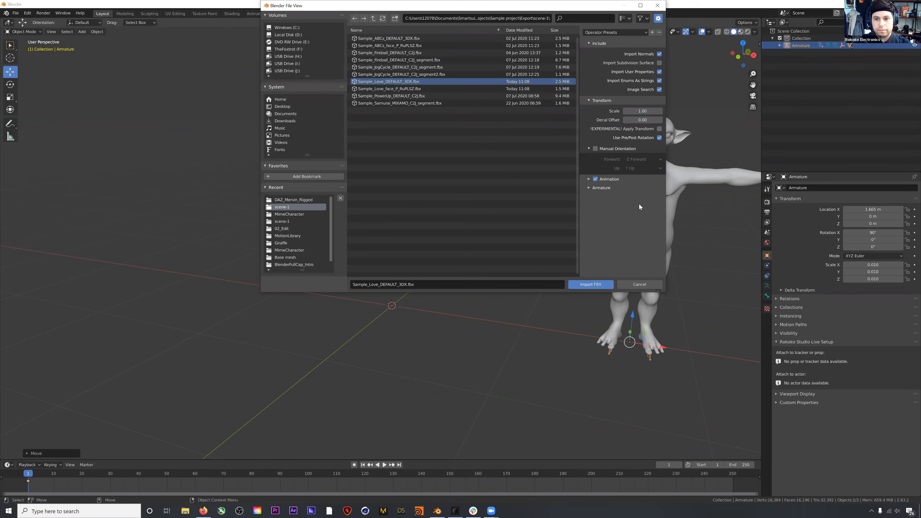
pyautogui.click(591, 284)
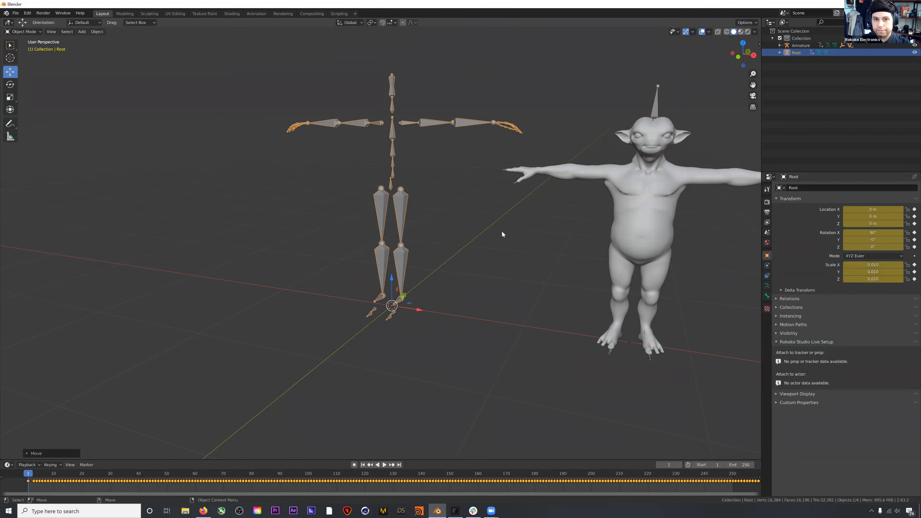
# Import the face capture file Sample_Love_face_P_RuPLSZ.fbx and move the face mesh up to head height between the skeleton and the alien
pyautogui.keyDown('shift'); pyautogui.moveTo(550, 234); pyautogui.dragTo(494, 252, button='middle'); pyautogui.keyUp('shift')
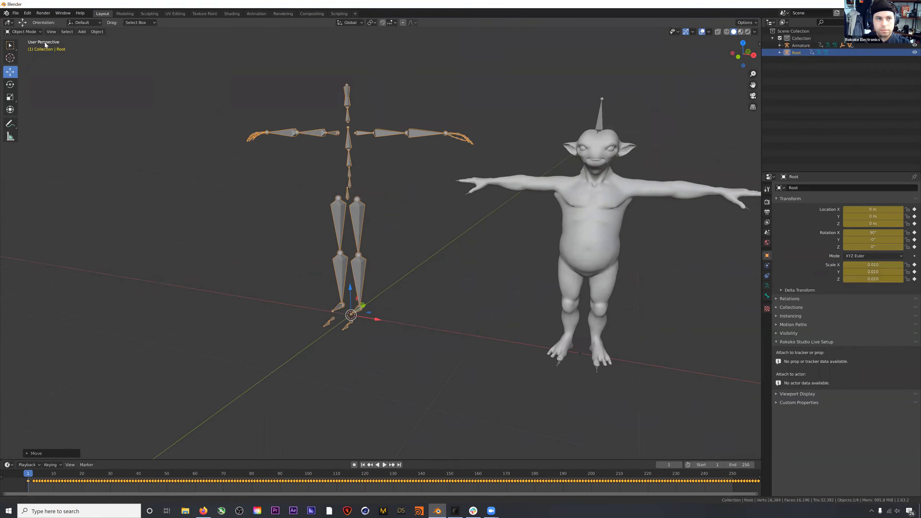
pyautogui.click(16, 13)
pyautogui.moveTo(27, 110)
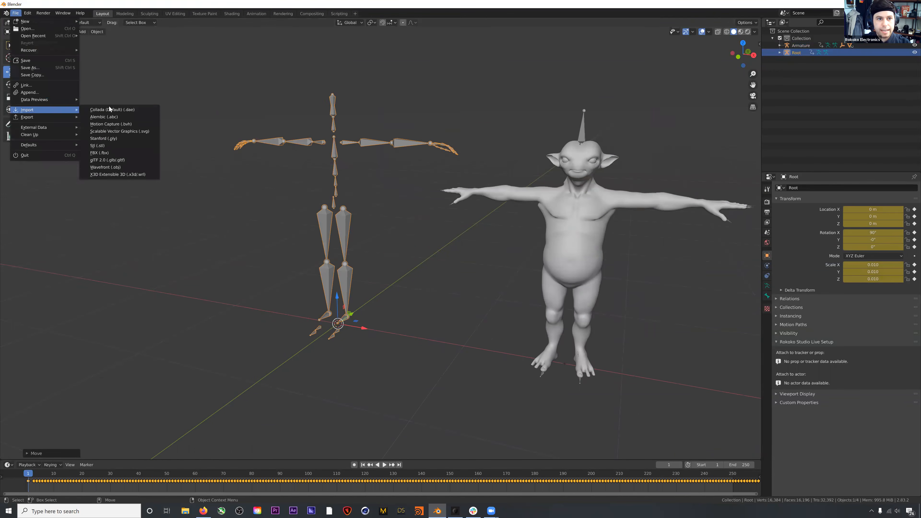
pyautogui.click(111, 152)
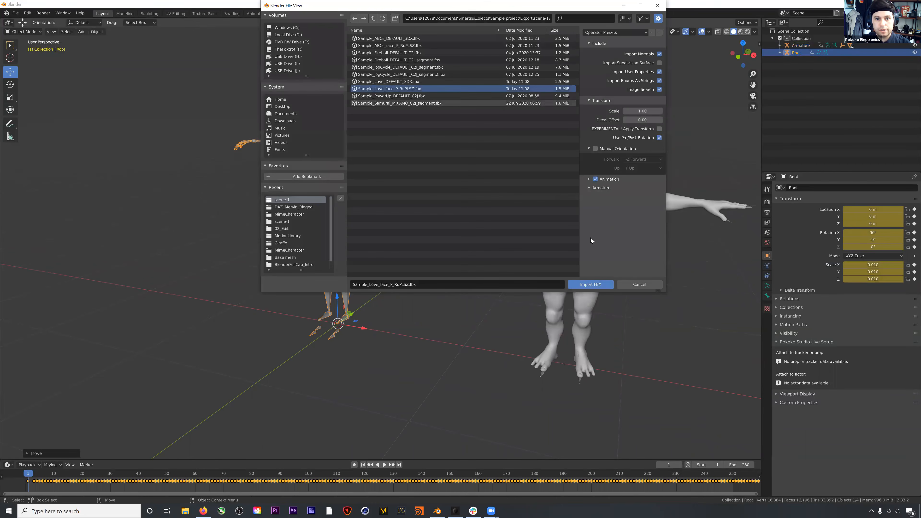
pyautogui.click(594, 284)
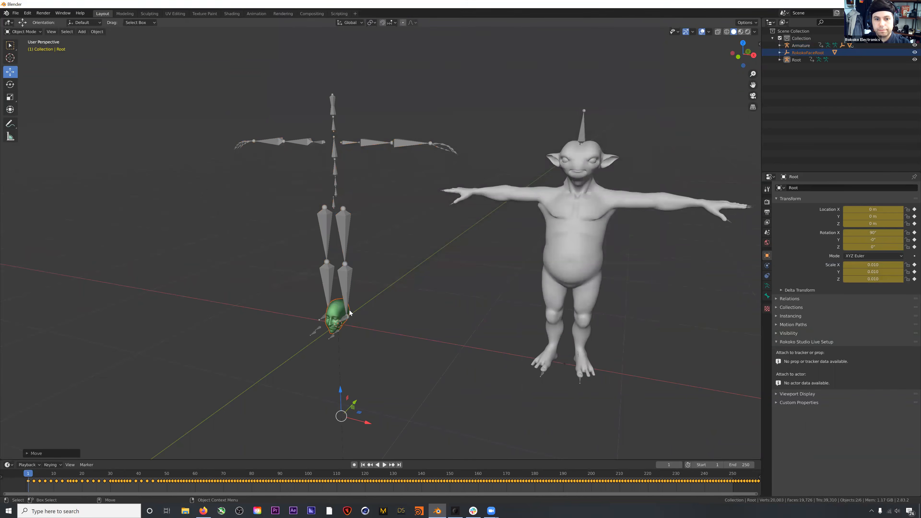
pyautogui.moveTo(353, 407); pyautogui.dragTo(485, 194)
pyautogui.click(739, 115)
# Retarget the animation in Rokoko Studio Live from source Root to target Armature, building the bone list and using the rest pose
pyautogui.click(760, 44)
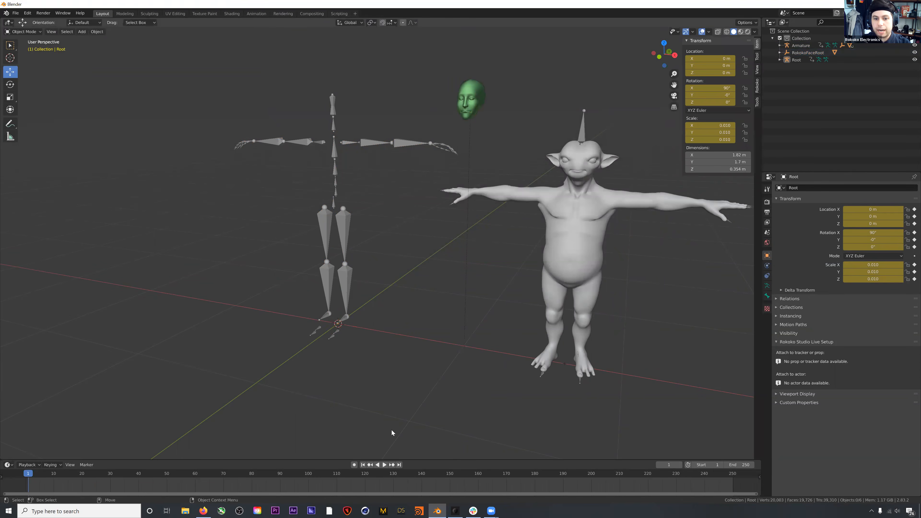
pyautogui.click(757, 87)
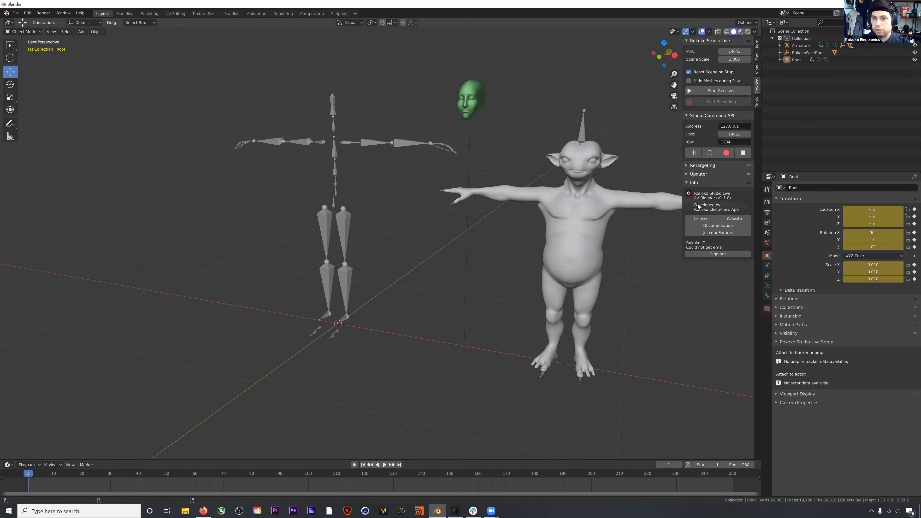
pyautogui.click(714, 187)
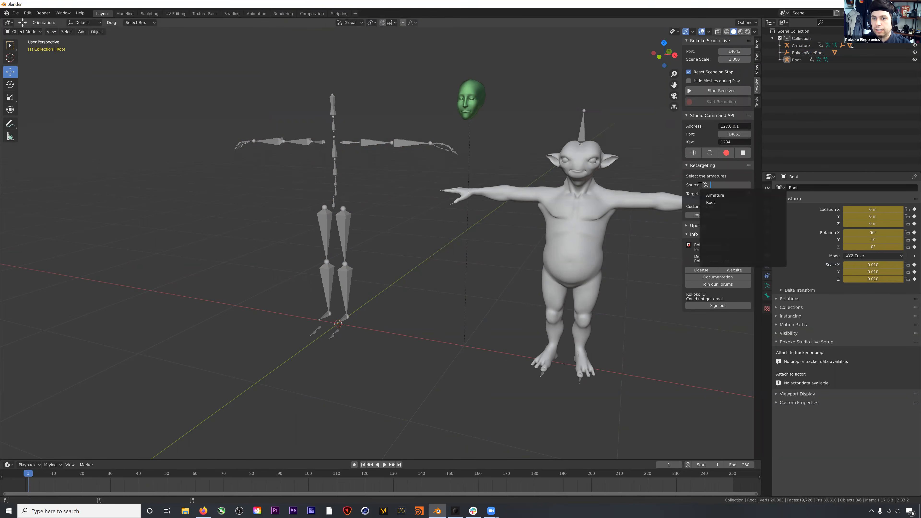
pyautogui.click(715, 201)
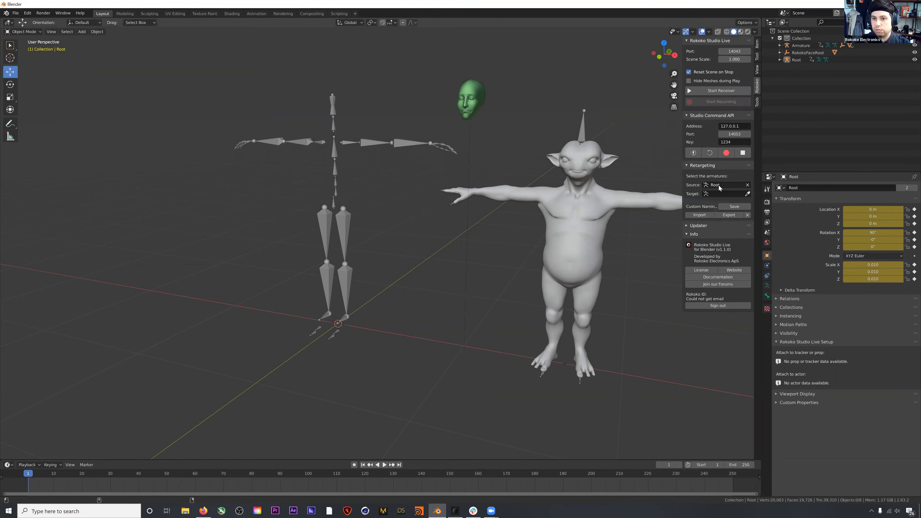
pyautogui.click(722, 195)
pyautogui.click(720, 203)
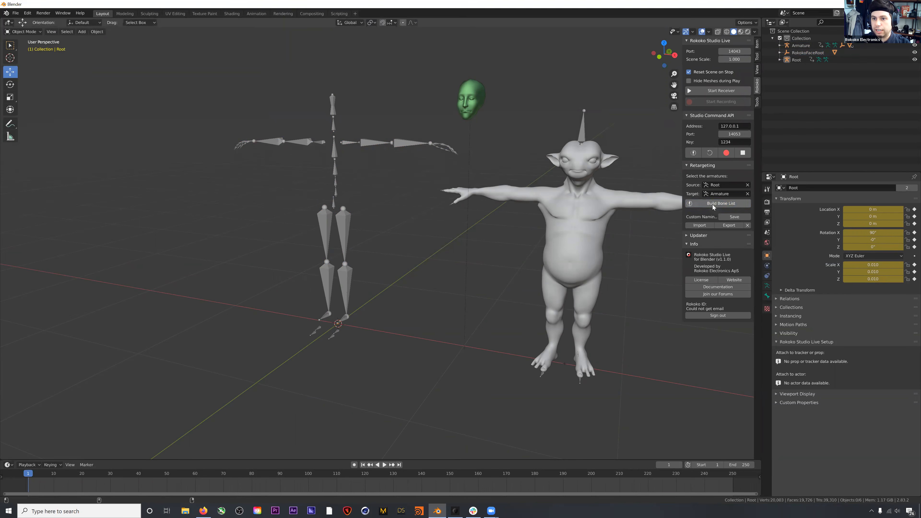
pyautogui.click(722, 203)
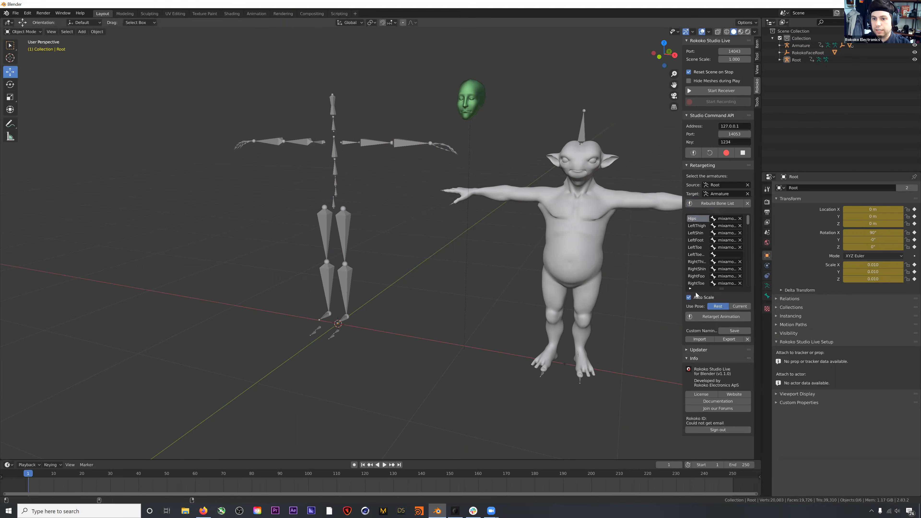
pyautogui.click(716, 317)
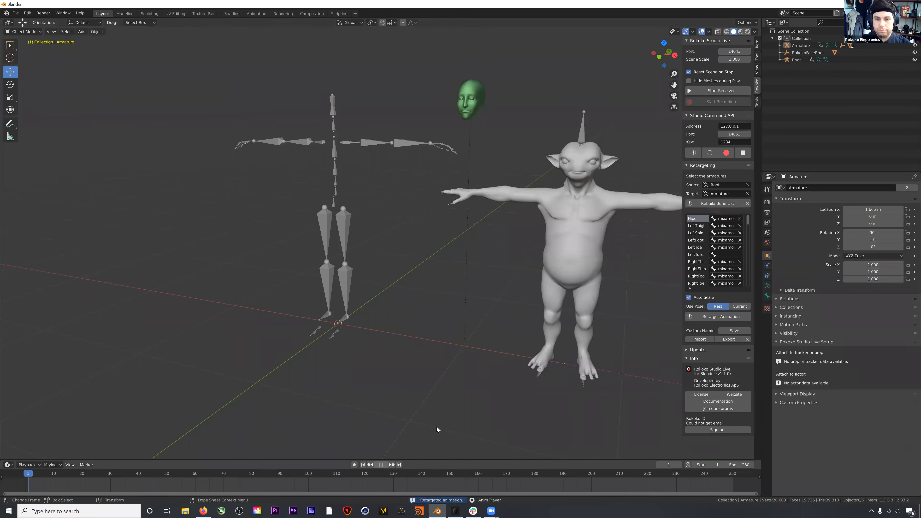
# Play the retargeted animation with the skeleton and alien both in view, and pause it at frame 108
pyautogui.press('space')
pyautogui.scroll(-4, 450, 312)
pyautogui.scroll(2, 423, 254)
pyautogui.keyDown('shift'); pyautogui.moveTo(443, 248); pyautogui.dragTo(424, 259, button='middle'); pyautogui.keyUp('shift')
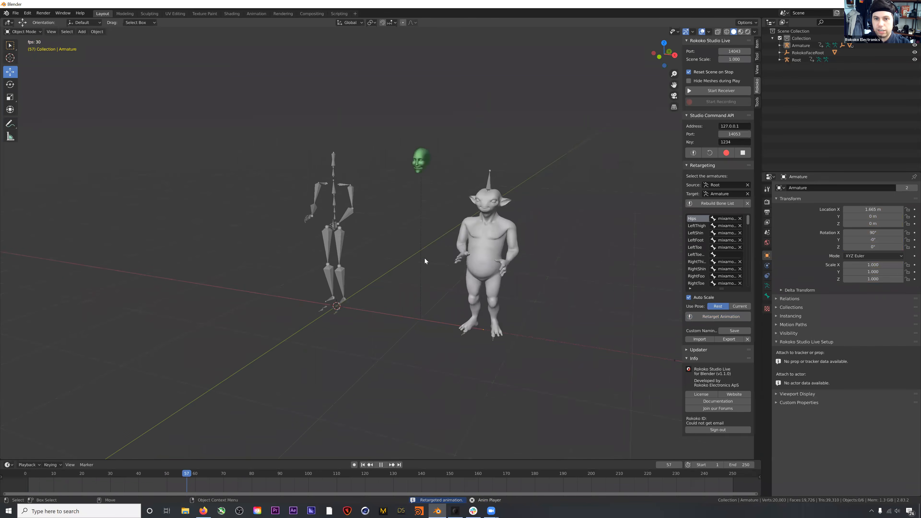
pyautogui.click(381, 465)
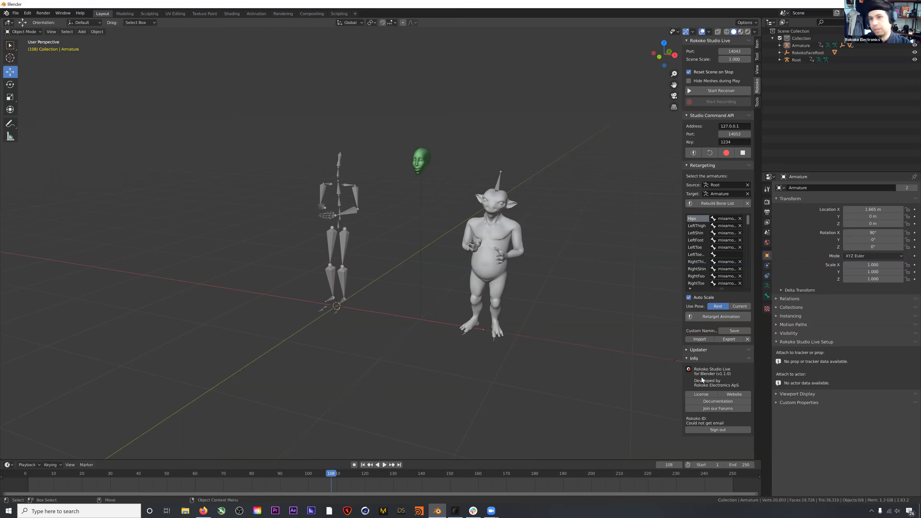
# Delete the Armature, RokokoFaceRoot and Root objects, and start a new general scene without saving the changes
pyautogui.moveTo(801, 121); pyautogui.dragTo(789, 44)
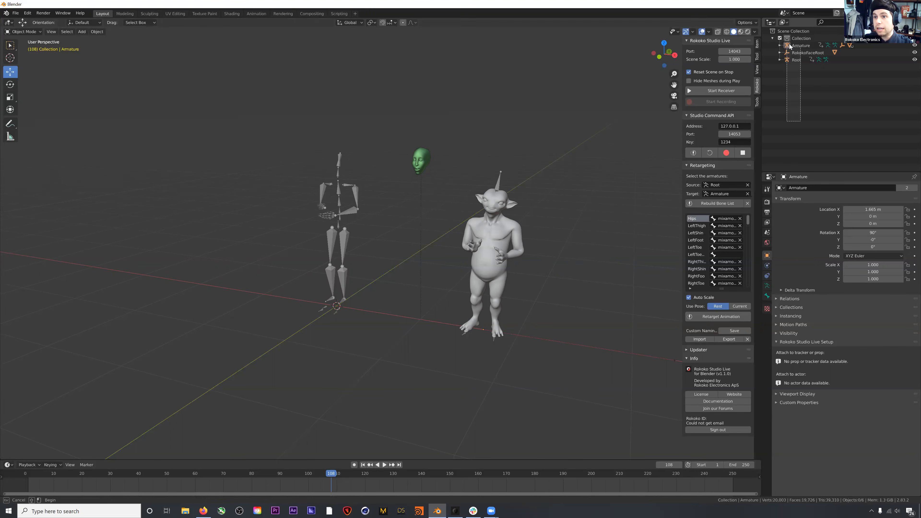
pyautogui.moveTo(504, 147); pyautogui.dragTo(665, 185)
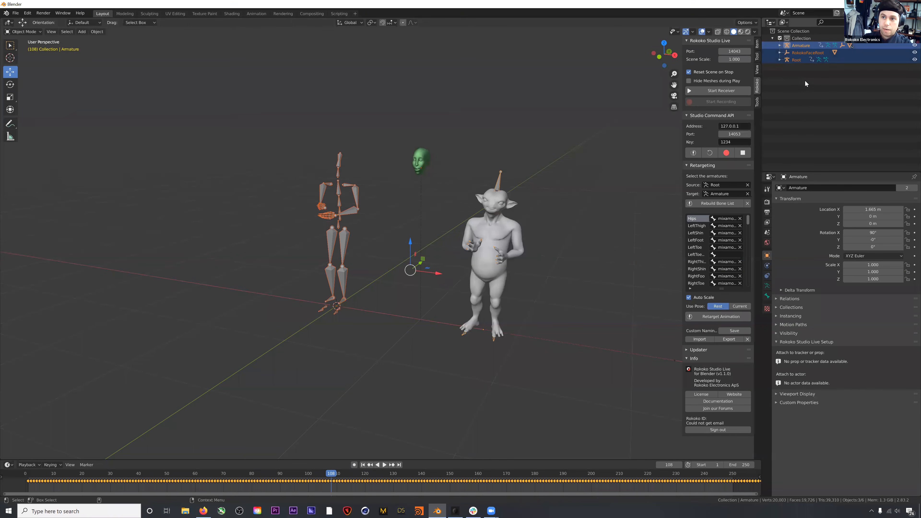
pyautogui.press('Delete')
pyautogui.hotkey('ctrl', 'q')
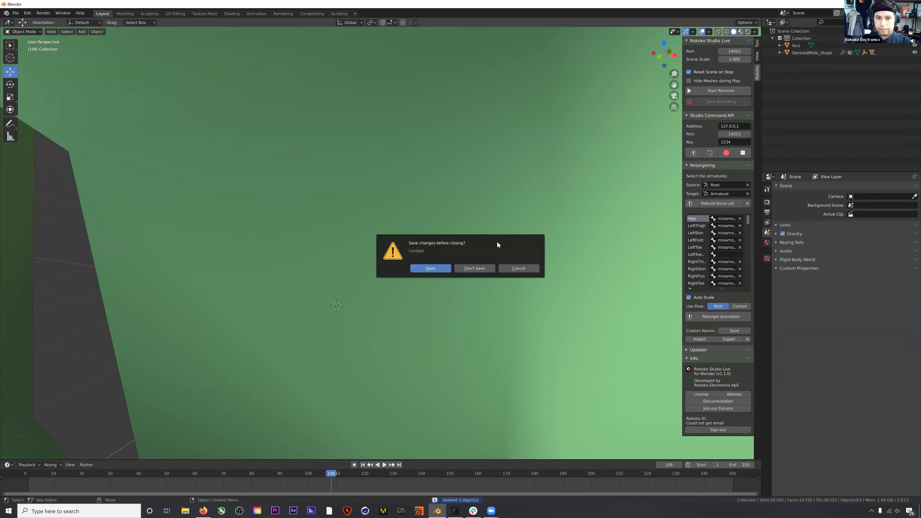
pyautogui.press('d')
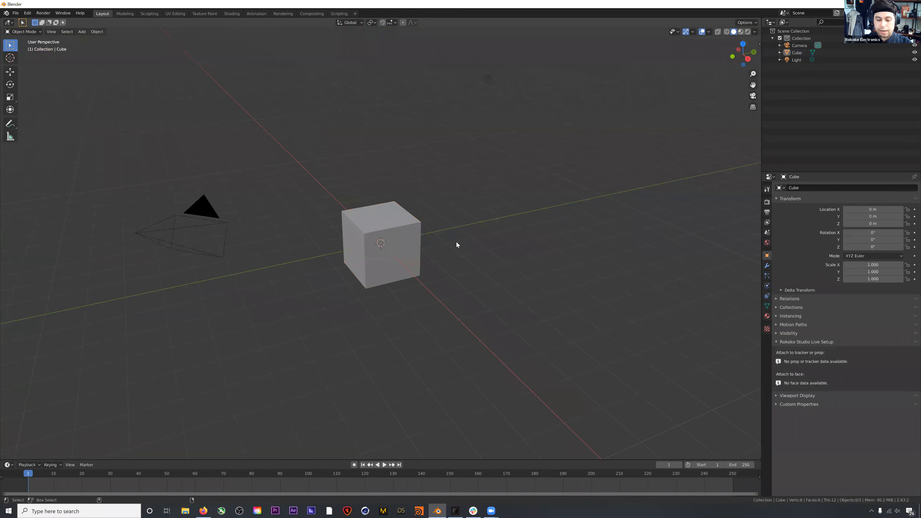
# Delete the default camera, cube and light from the new scene
pyautogui.press('a')
pyautogui.press('Delete')
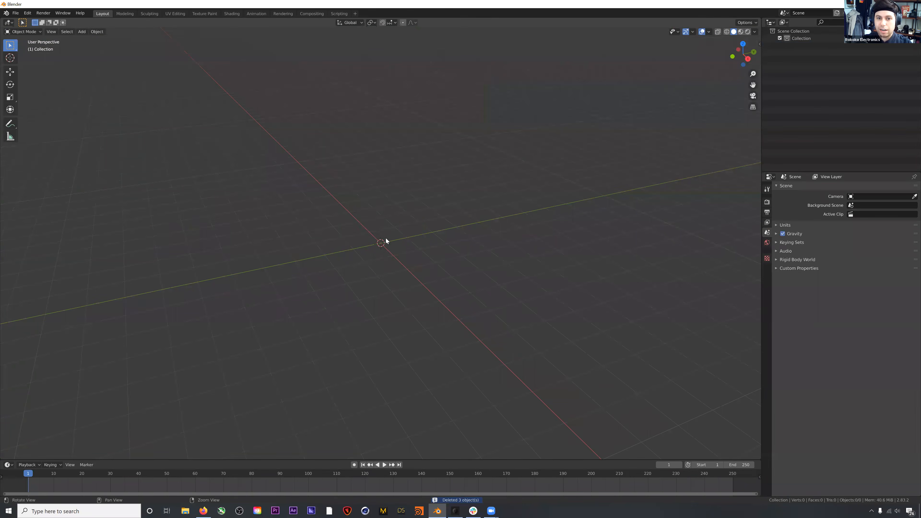
pyautogui.moveTo(389, 237); pyautogui.dragTo(386, 238, button='middle')
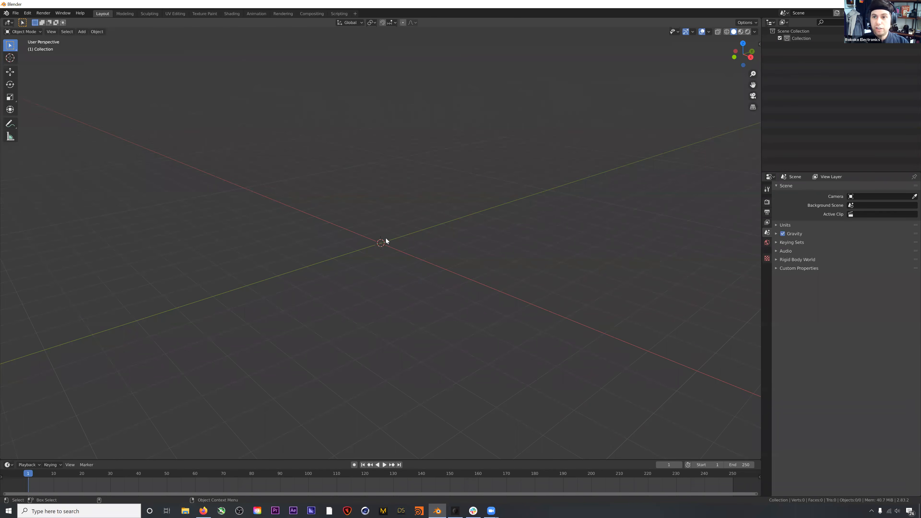
# Start an FBX import and browse drive F to the 01_RAW folder of the 200729_BlenderWebinar project
pyautogui.click(16, 13)
pyautogui.moveTo(27, 13)
pyautogui.click(43, 115)
pyautogui.click(15, 13)
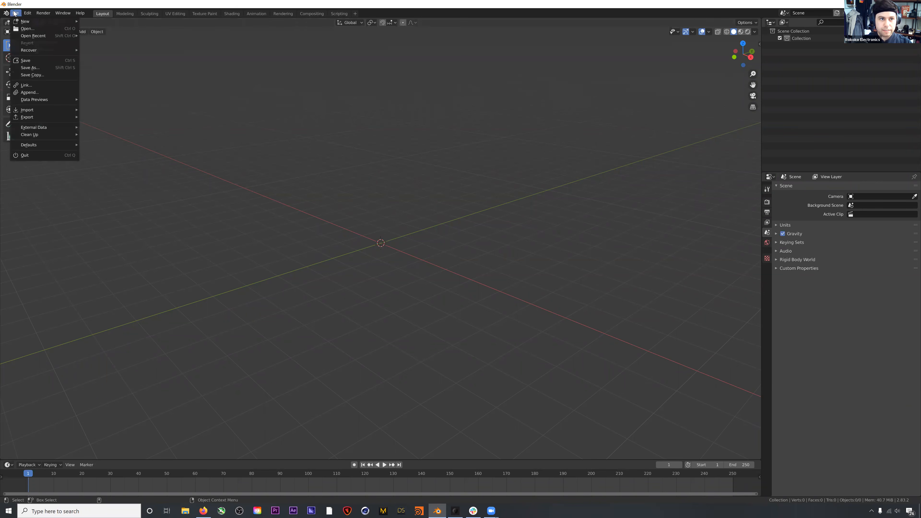
pyautogui.moveTo(32, 110)
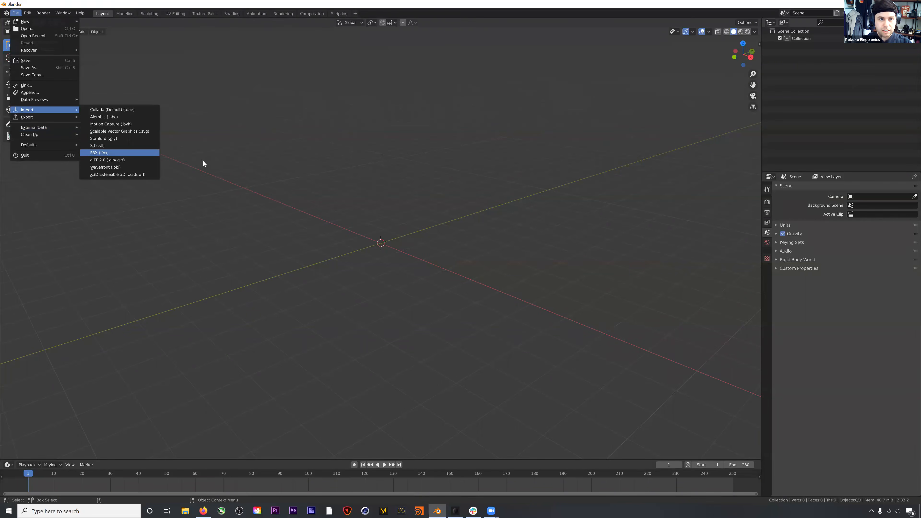
pyautogui.click(145, 153)
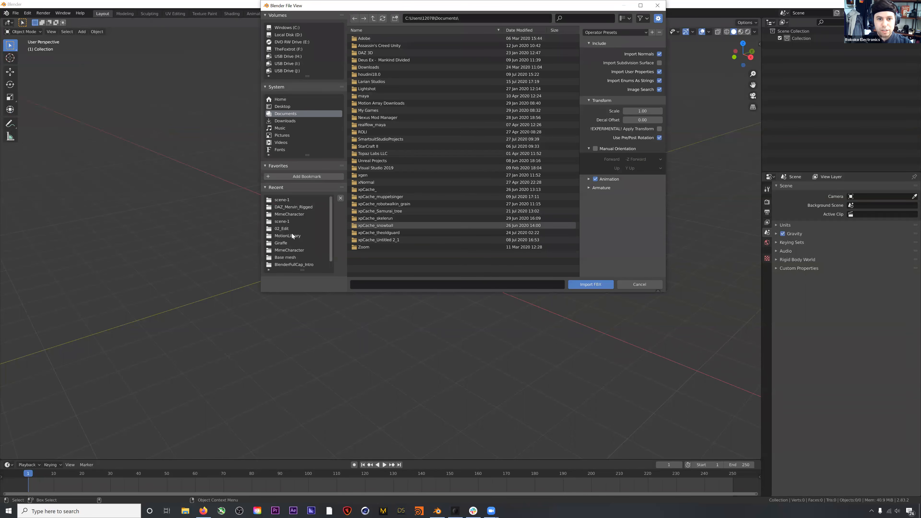
pyautogui.click(290, 49)
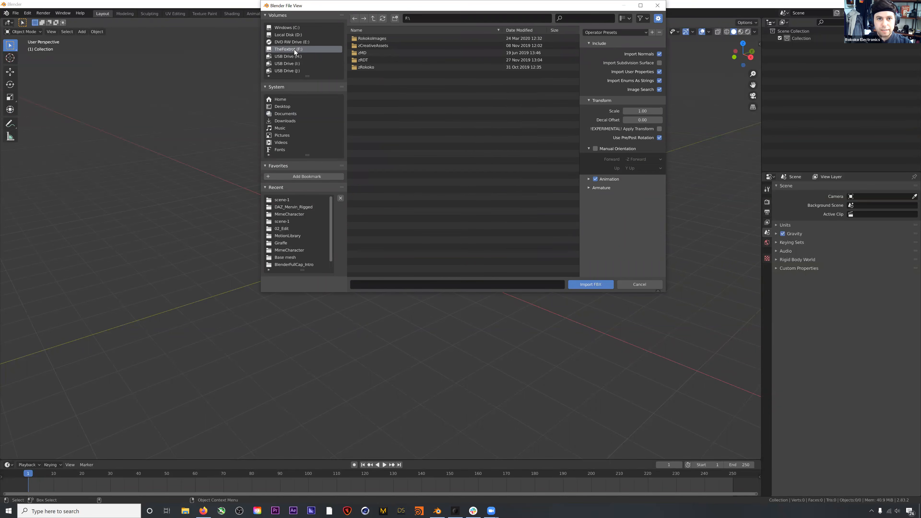
pyautogui.doubleClick(370, 67)
pyautogui.doubleClick(375, 39)
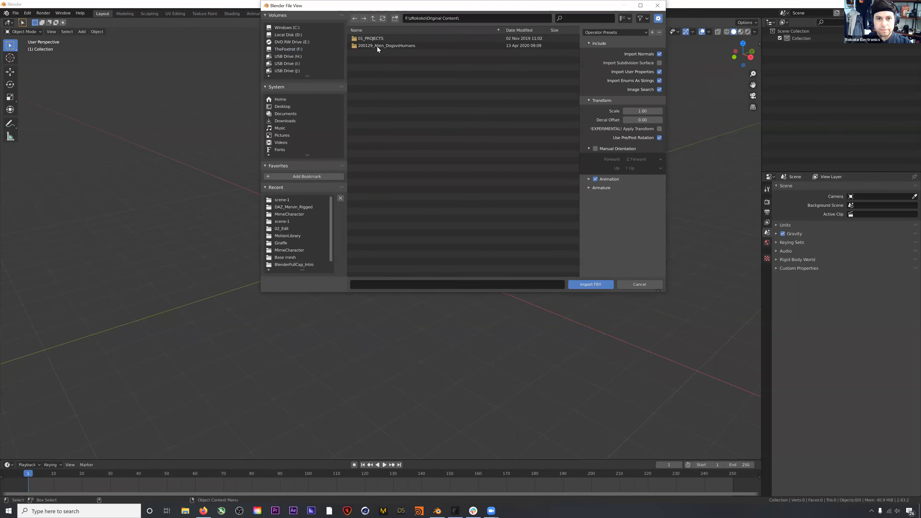
pyautogui.doubleClick(377, 38)
pyautogui.scroll(-1, 391, 213)
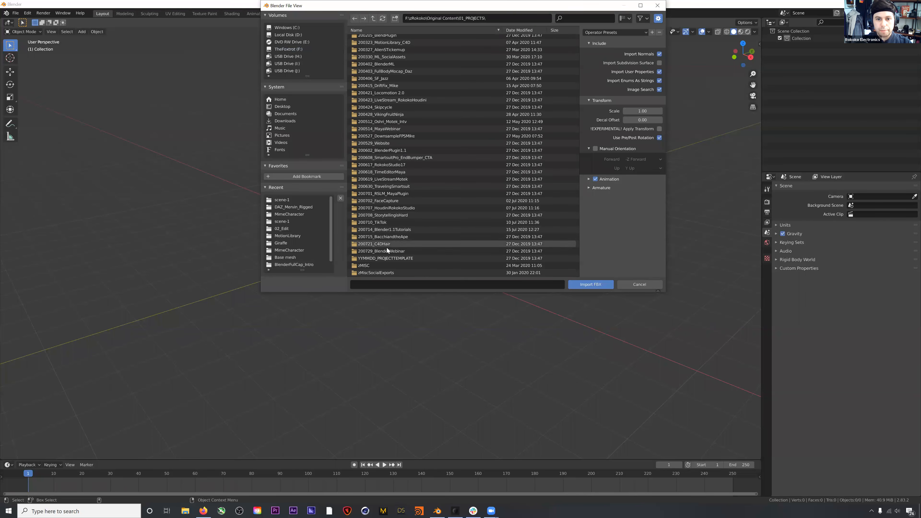
pyautogui.doubleClick(387, 248)
pyautogui.doubleClick(379, 37)
# Import A_Pose_Example.fbx with the armature import options expanded
pyautogui.click(380, 39)
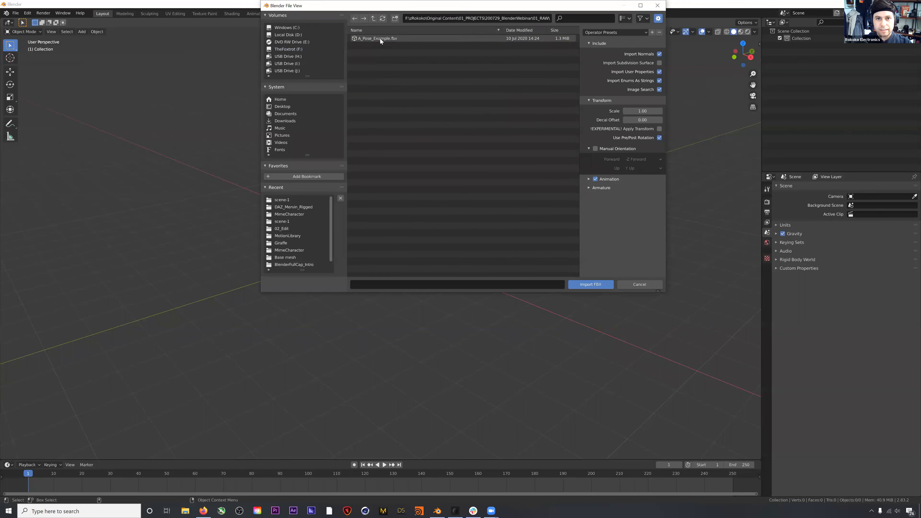
pyautogui.click(587, 186)
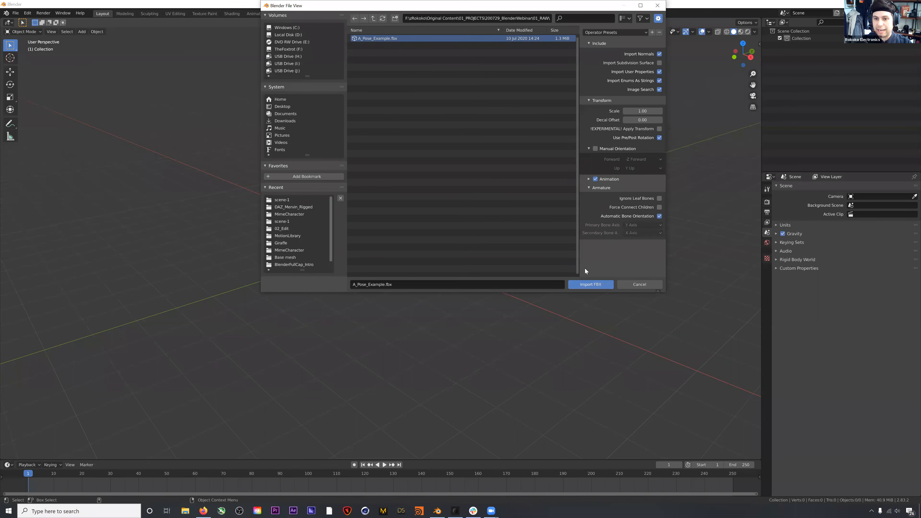
pyautogui.click(584, 284)
# Select only the imported male_genericMesh, seen up close, and enter Edit Mode to show its original A-pose geometry
pyautogui.scroll(4, 375, 188)
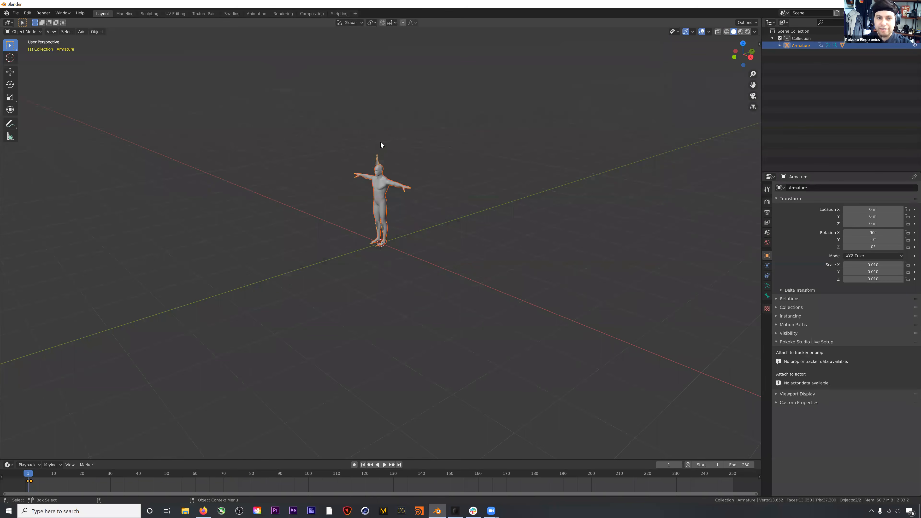
pyautogui.scroll(2, 397, 198)
pyautogui.scroll(3, 397, 197)
pyautogui.keyDown('shift'); pyautogui.moveTo(396, 197); pyautogui.dragTo(363, 156, button='middle'); pyautogui.keyUp('shift')
pyautogui.click(417, 145)
pyautogui.click(417, 145)
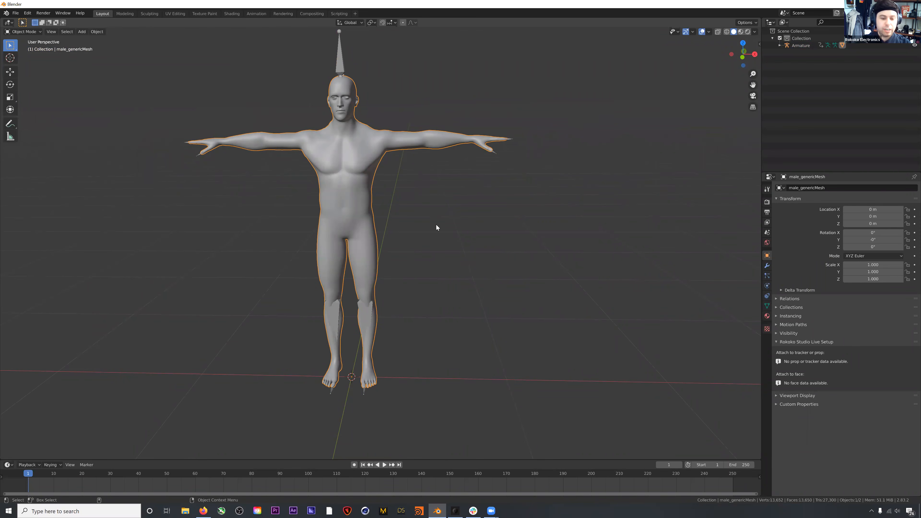
pyautogui.press('Tab')
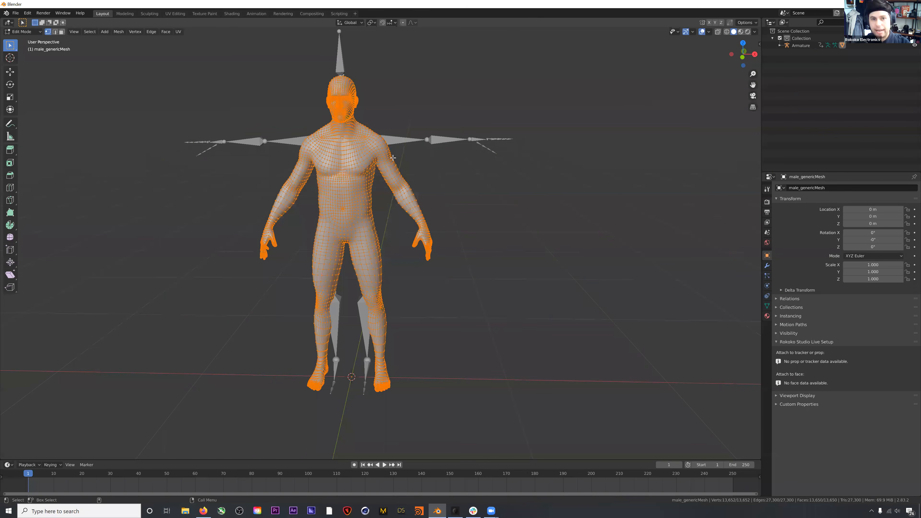
# Compare male_genericMesh's A-pose geometry in Edit Mode with its T-pose in Object Mode, finishing with nothing selected
pyautogui.keyDown('shift'); pyautogui.moveTo(392, 158); pyautogui.dragTo(421, 147, button='middle'); pyautogui.keyUp('shift')
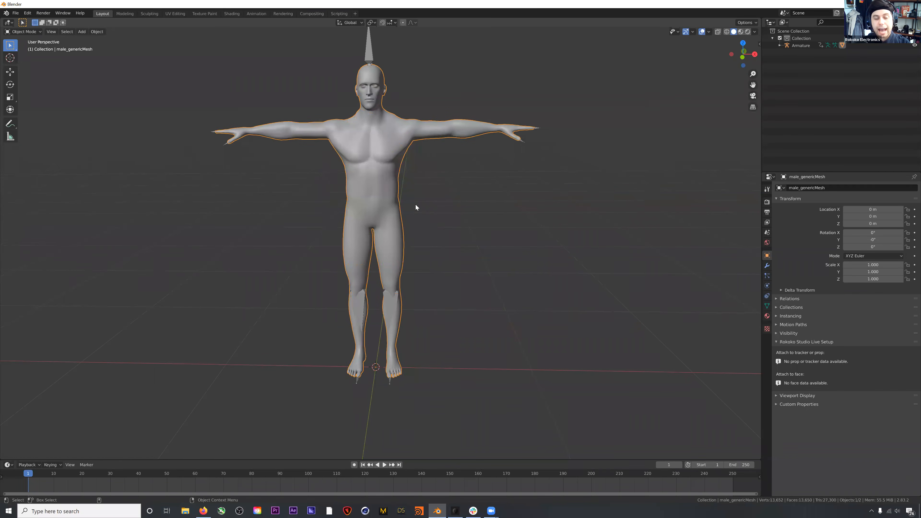
pyautogui.scroll(-2, 352, 173)
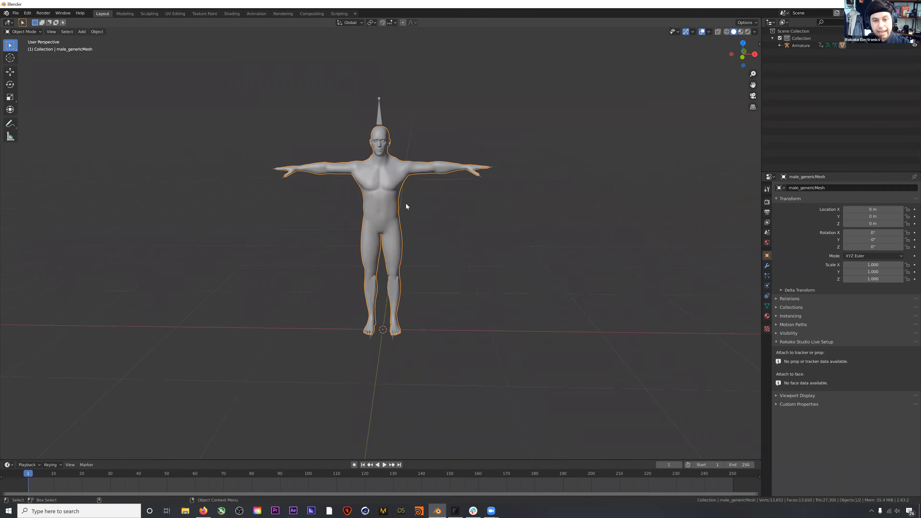
pyautogui.press('Tab')
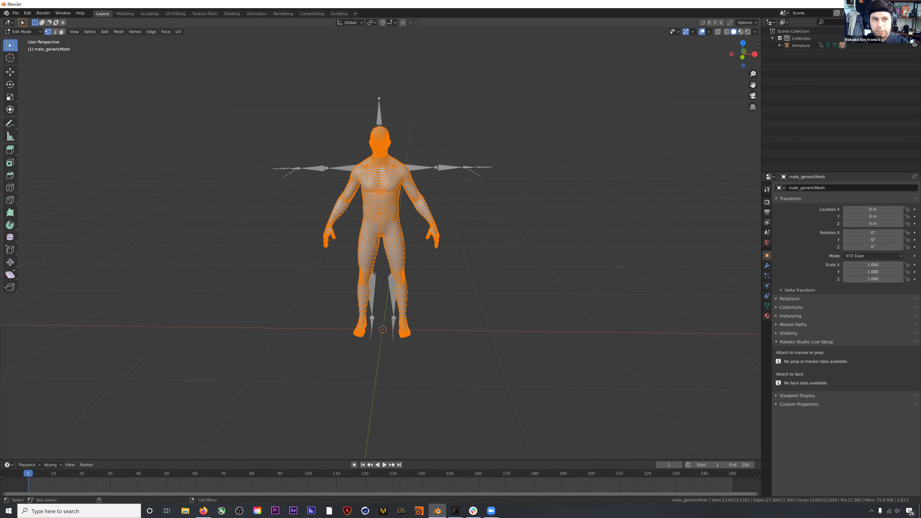
pyautogui.press('Tab')
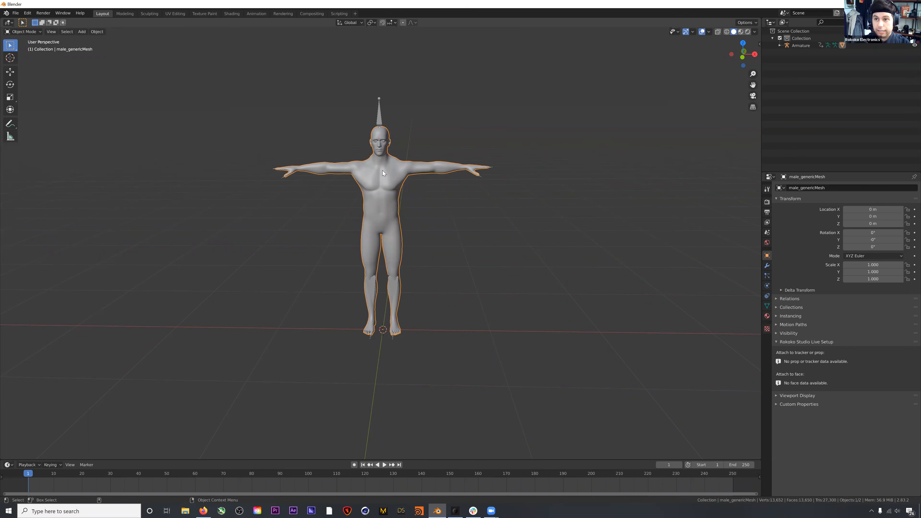
pyautogui.click(152, 42)
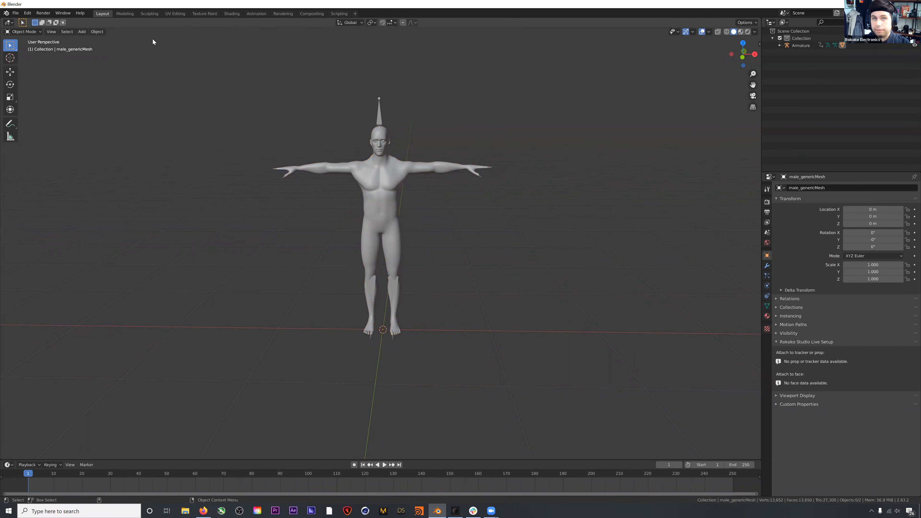
# Import the motion file Sample_Fireball_DEFAULT_C2J.fbx from the recent scene-1 folder with the armature import options expanded
pyautogui.click(15, 12)
pyautogui.moveTo(44, 110)
pyautogui.click(111, 151)
pyautogui.click(295, 208)
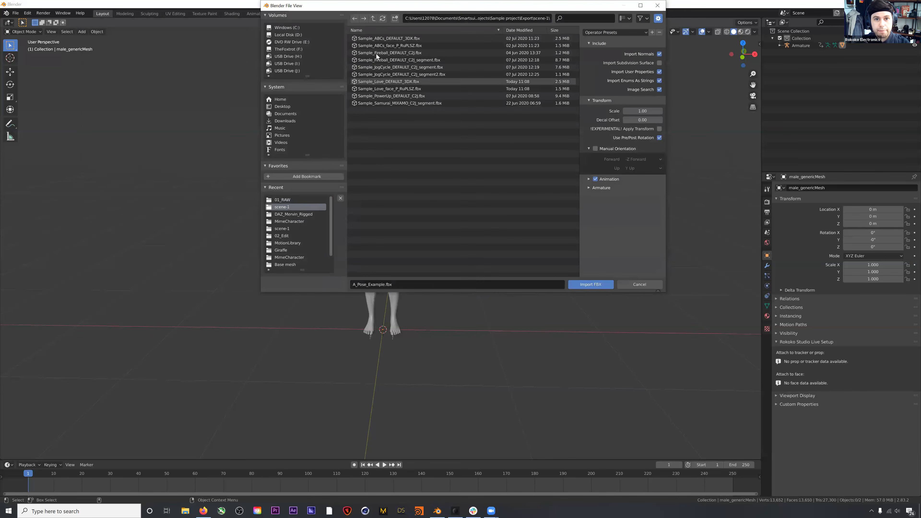
pyautogui.click(379, 53)
pyautogui.click(591, 187)
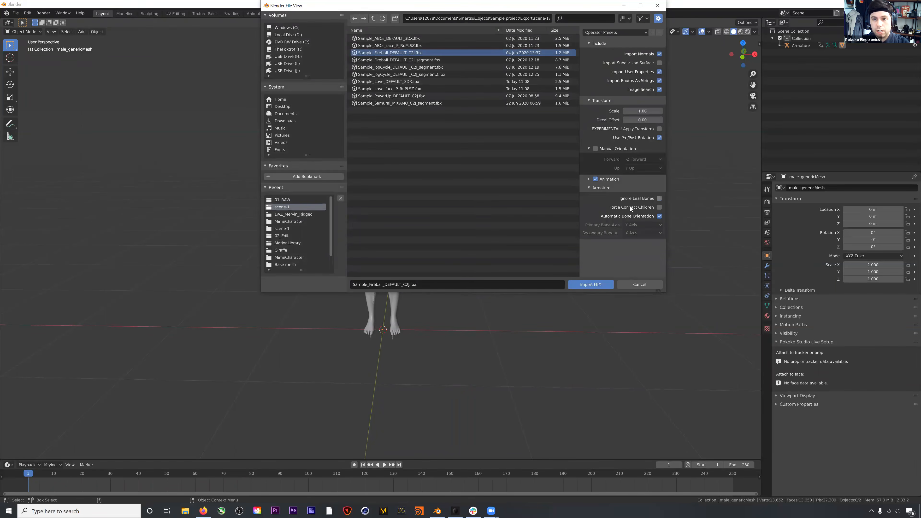
pyautogui.click(604, 285)
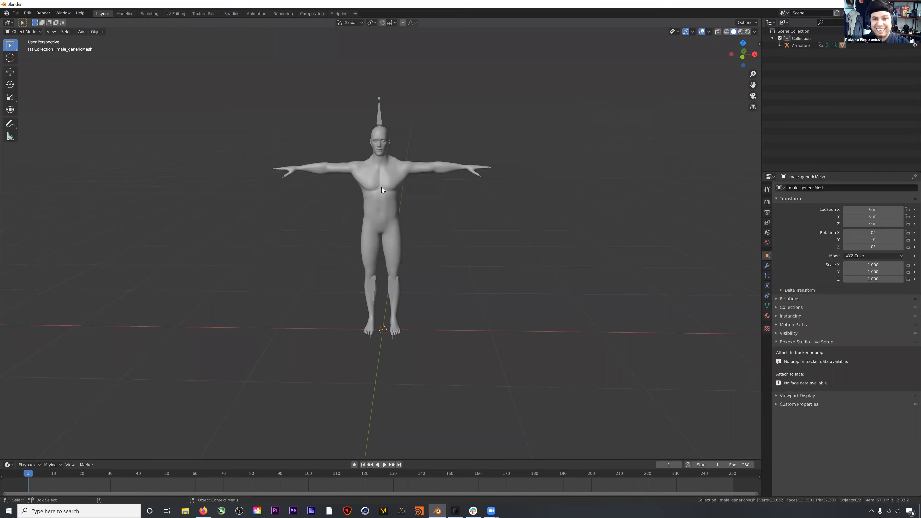
pyautogui.click(600, 87)
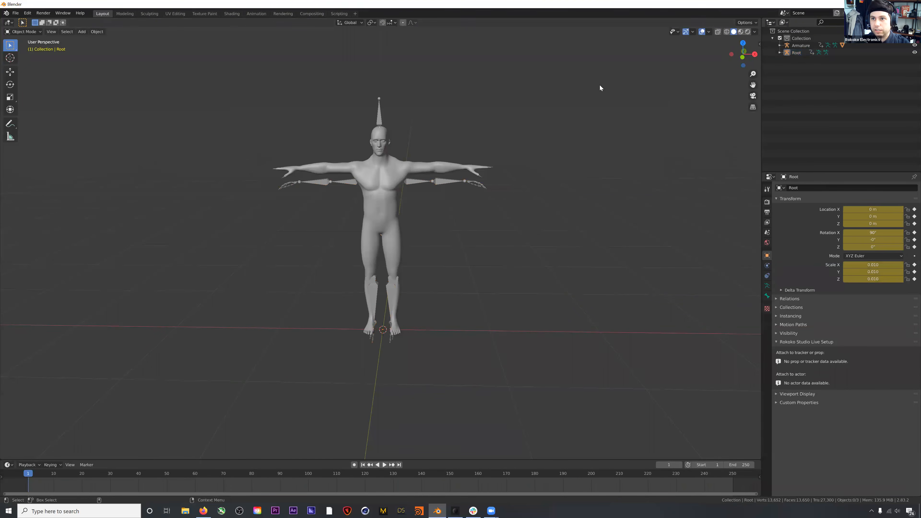
# Move the character's Armature about 1.77 m along the X axis so it stands beside the Root skeleton
pyautogui.click(798, 53)
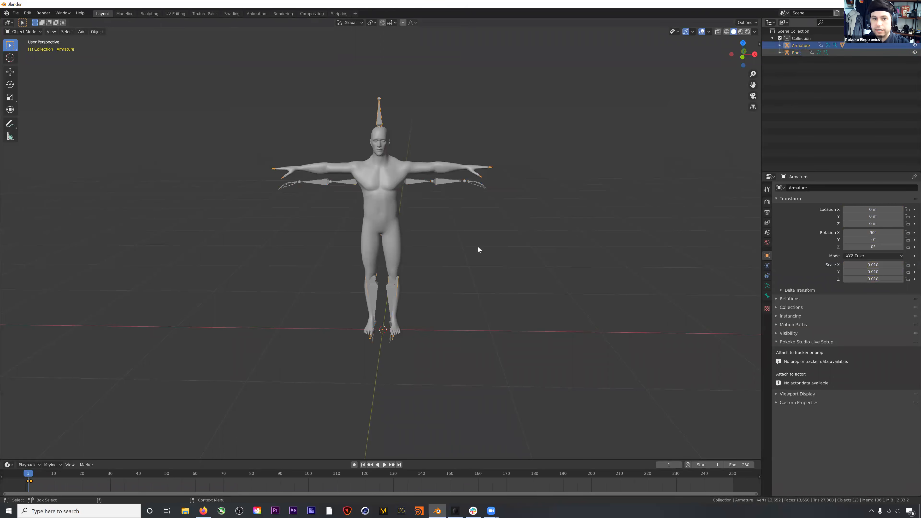
pyautogui.click(801, 45)
pyautogui.hotkey('shift', 'space')
pyautogui.press('g')
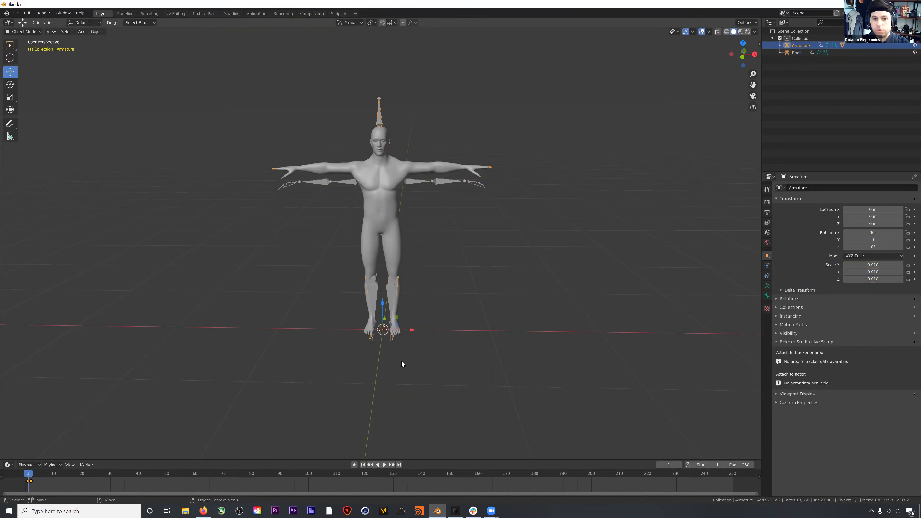
pyautogui.moveTo(412, 330); pyautogui.dragTo(604, 331)
pyautogui.keyDown('shift'); pyautogui.moveTo(485, 326); pyautogui.dragTo(420, 340, button='middle'); pyautogui.keyUp('shift')
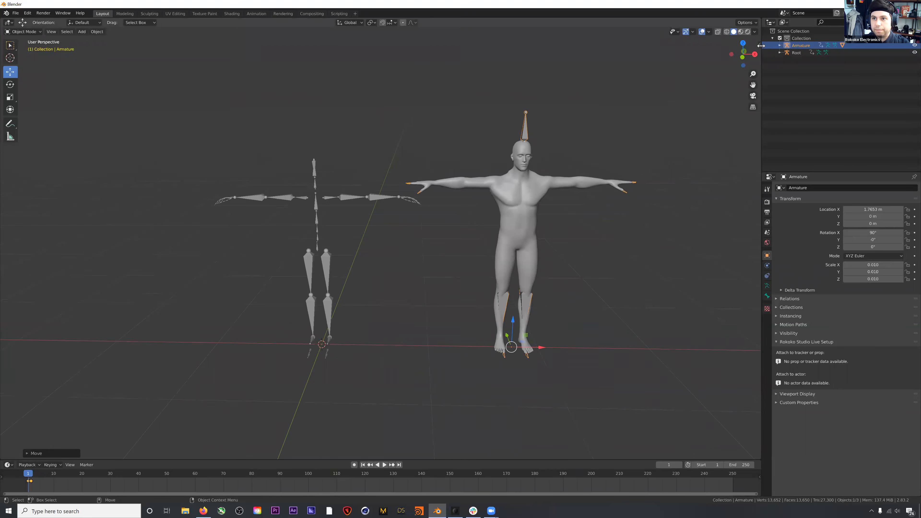
# Show the Rokoko Studio Live tools and play the imported motion briefly, returning to the first frame
pyautogui.click(760, 44)
pyautogui.click(758, 86)
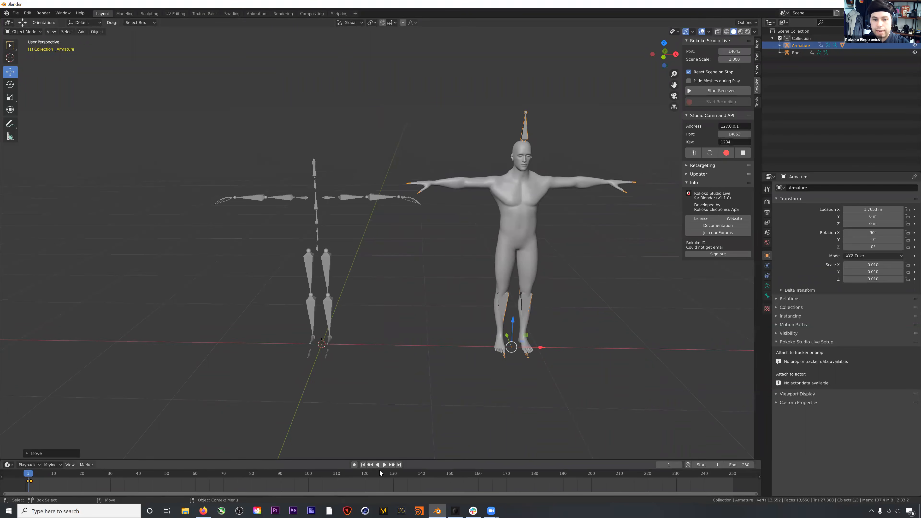
pyautogui.click(385, 465)
pyautogui.click(384, 465)
pyautogui.click(364, 466)
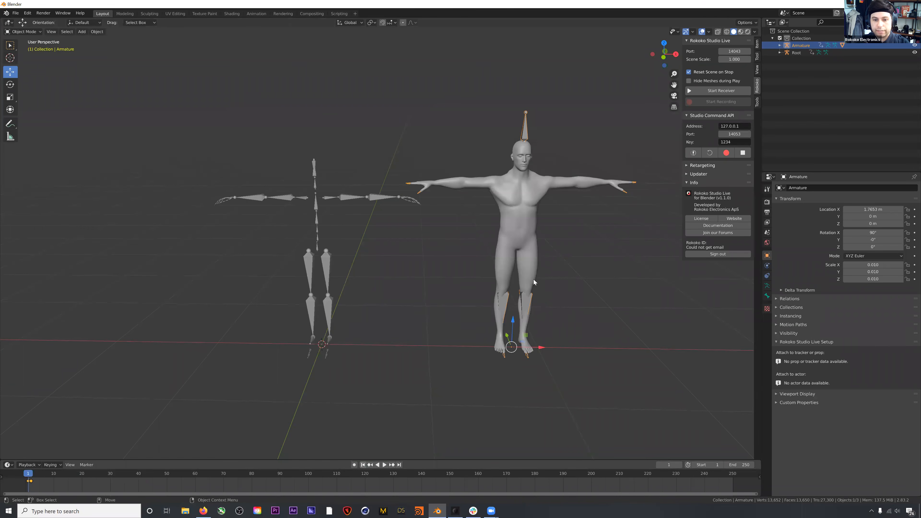
# Set Root as the retargeting source and Armature as the target, and build the bone list with the sidebar widened
pyautogui.click(703, 166)
pyautogui.click(722, 185)
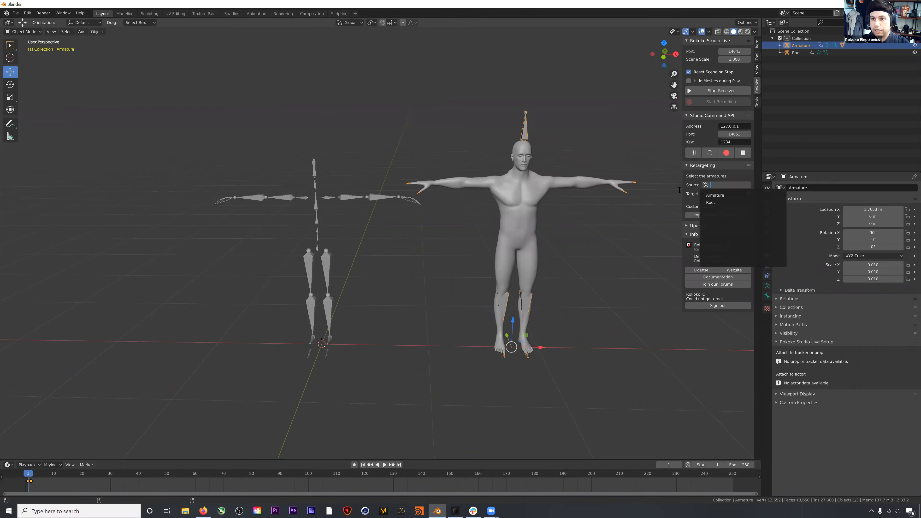
pyautogui.click(710, 203)
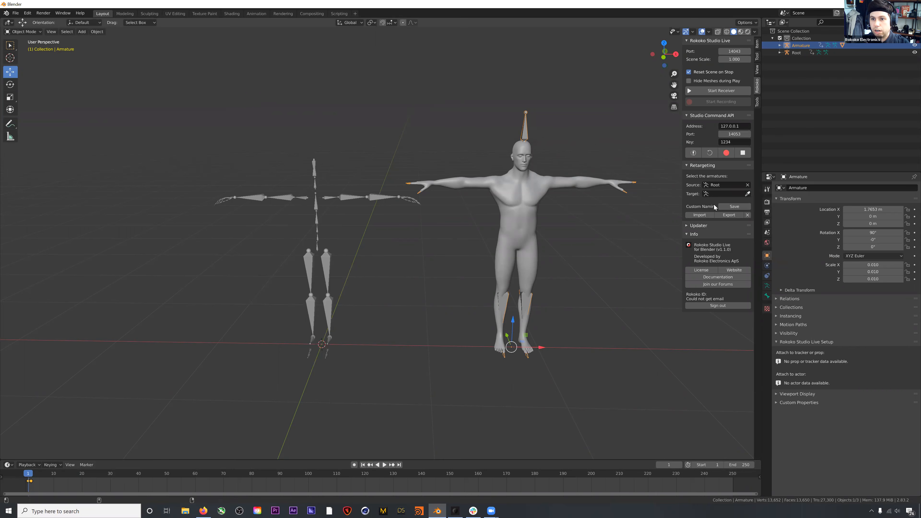
pyautogui.click(720, 194)
pyautogui.click(720, 204)
pyautogui.click(715, 204)
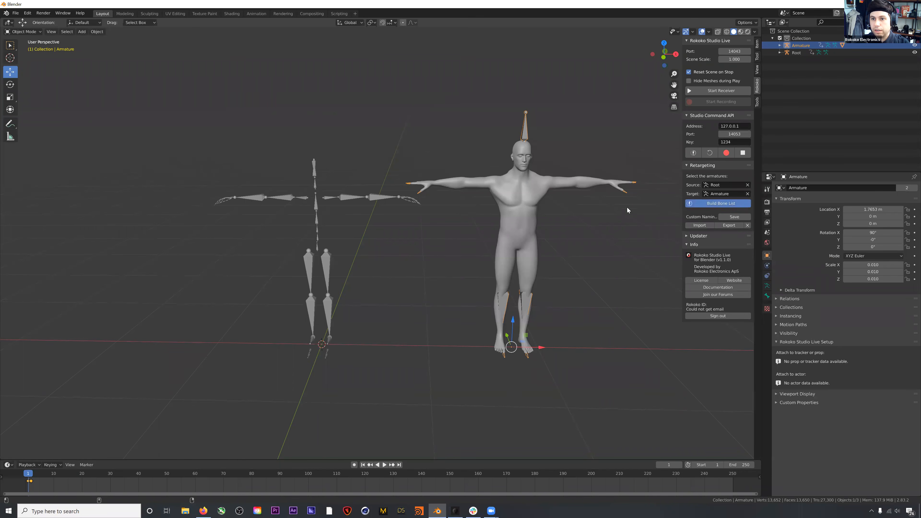
pyautogui.moveTo(684, 229); pyautogui.dragTo(649, 226)
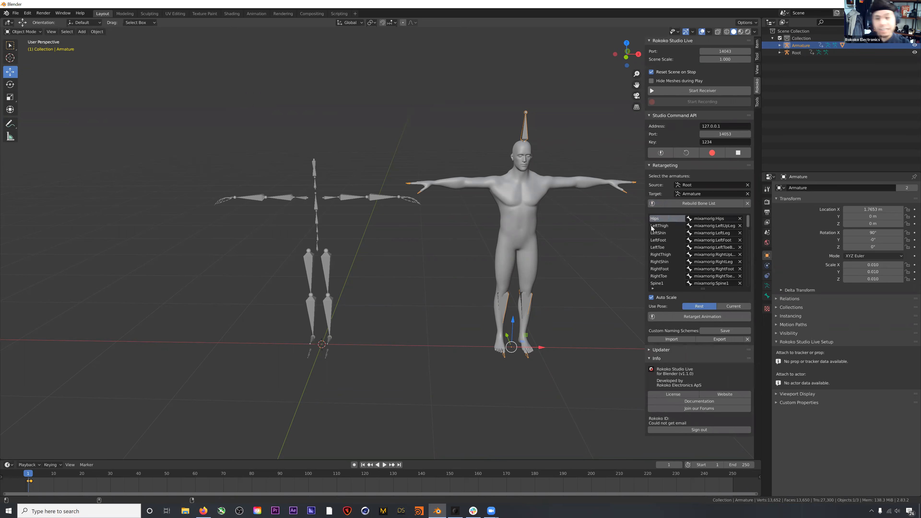
# Try retargeting the animation using the Rest pose with Auto Scale on, and play back the result from the first frame
pyautogui.keyDown('shift'); pyautogui.moveTo(485, 258); pyautogui.dragTo(448, 250, button='middle'); pyautogui.keyUp('shift')
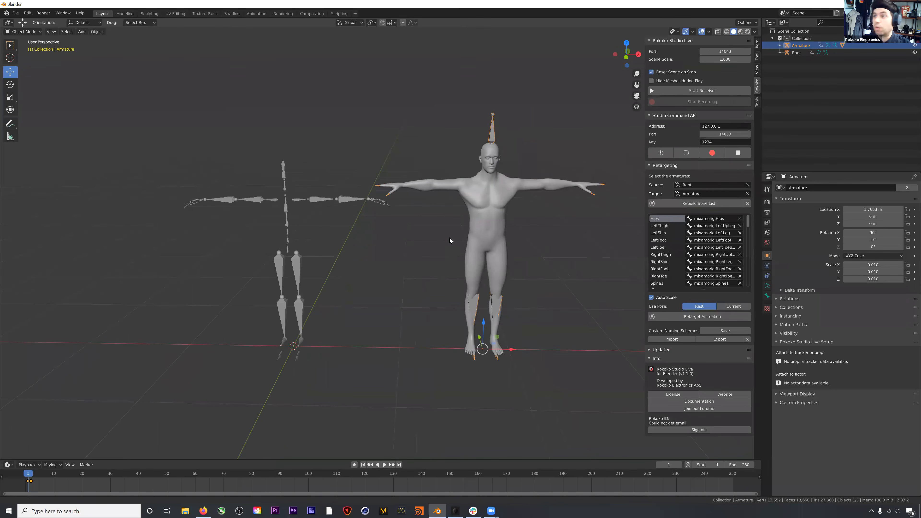
pyautogui.scroll(-2, 428, 231)
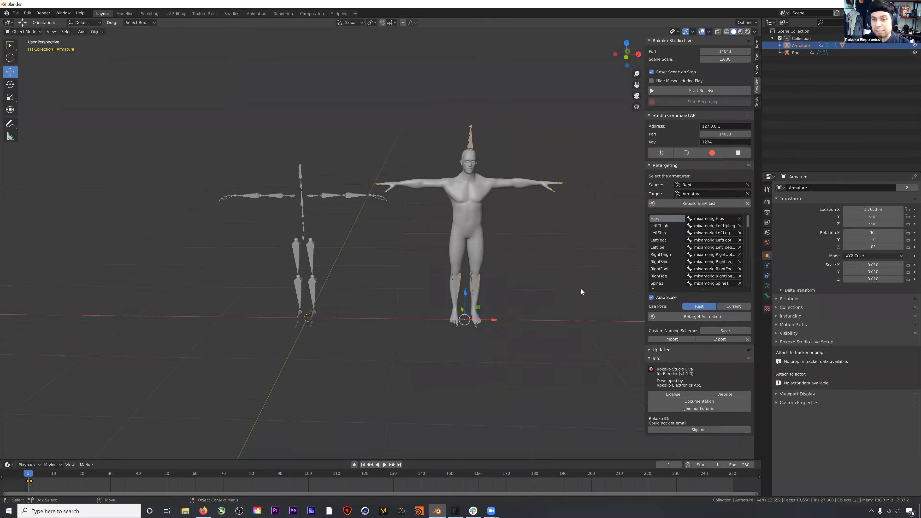
pyautogui.click(683, 318)
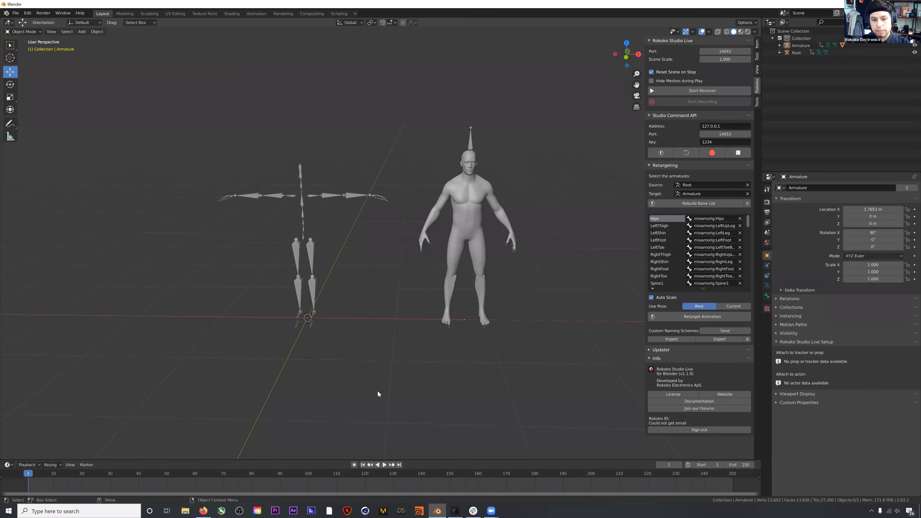
pyautogui.click(385, 465)
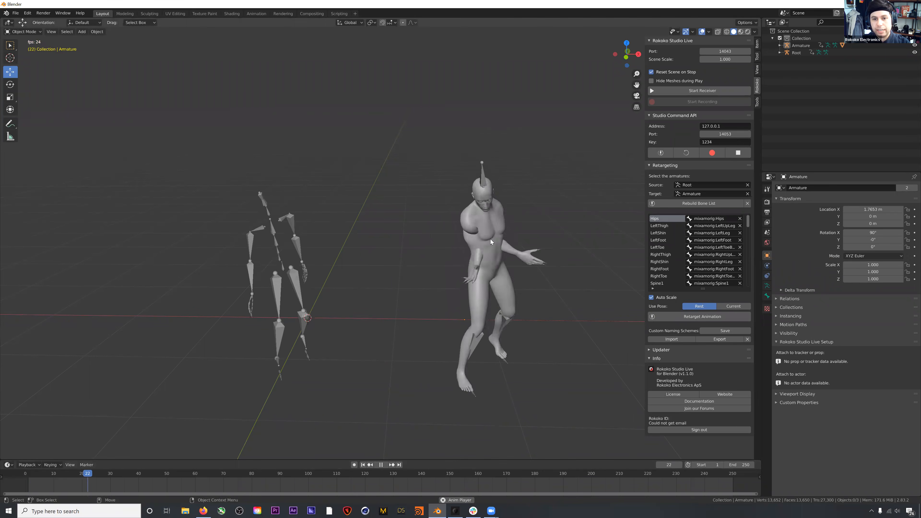
pyautogui.click(381, 465)
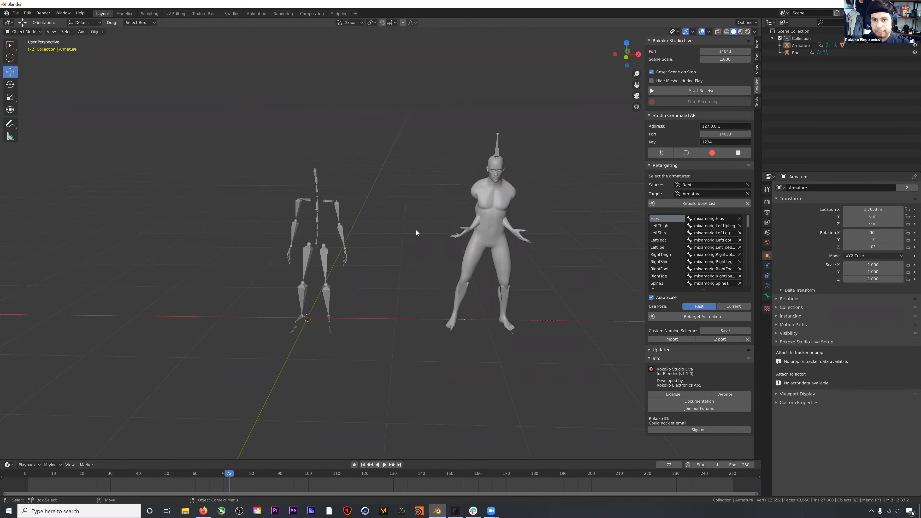
pyautogui.hotkey('shift', 'Left')
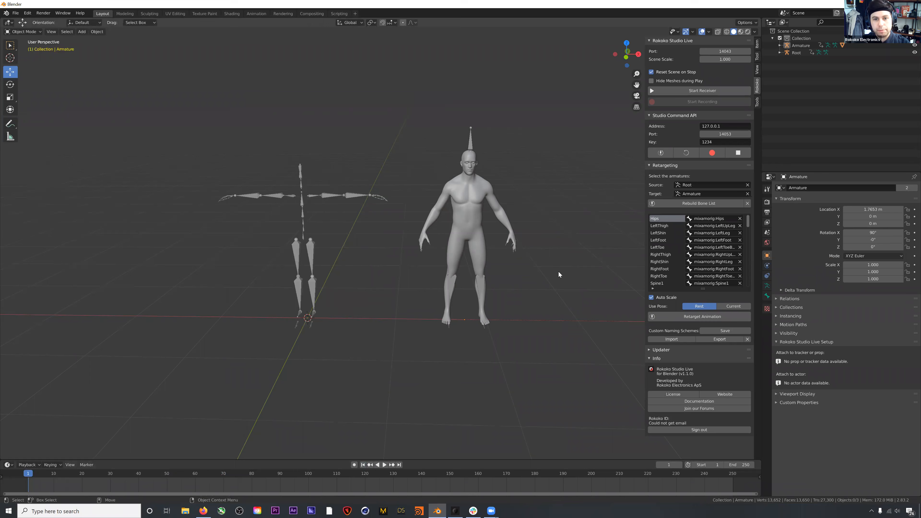
# Undo the retargeting on the character, and play the source motion briefly before returning to the first frame
pyautogui.click(455, 274)
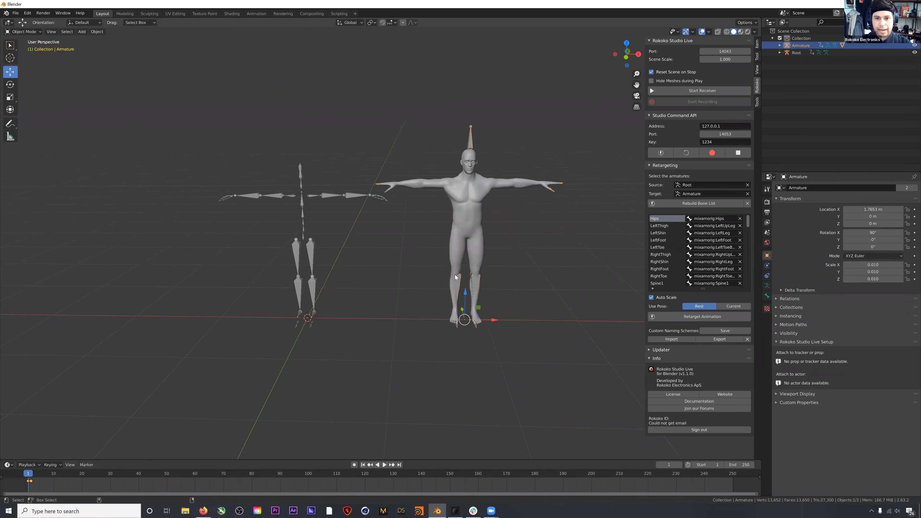
pyautogui.click(392, 466)
pyautogui.click(363, 465)
pyautogui.click(385, 465)
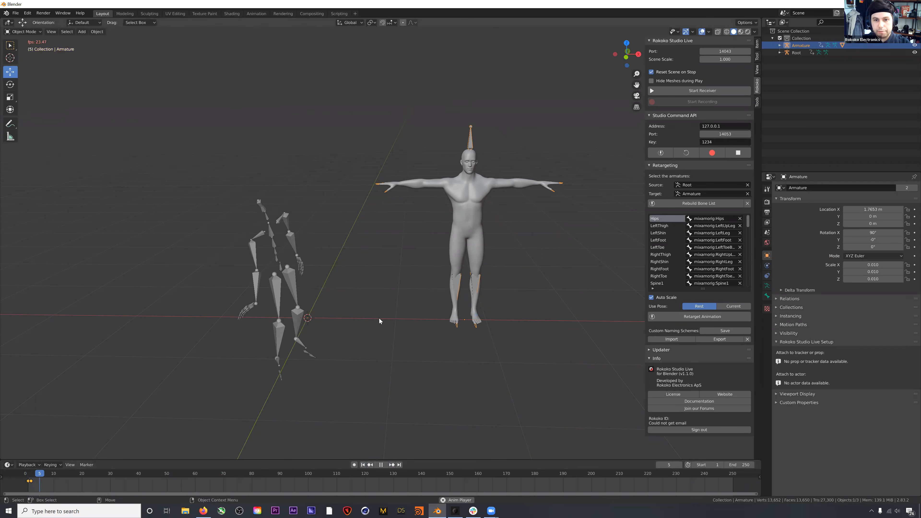
pyautogui.click(380, 465)
pyautogui.click(363, 465)
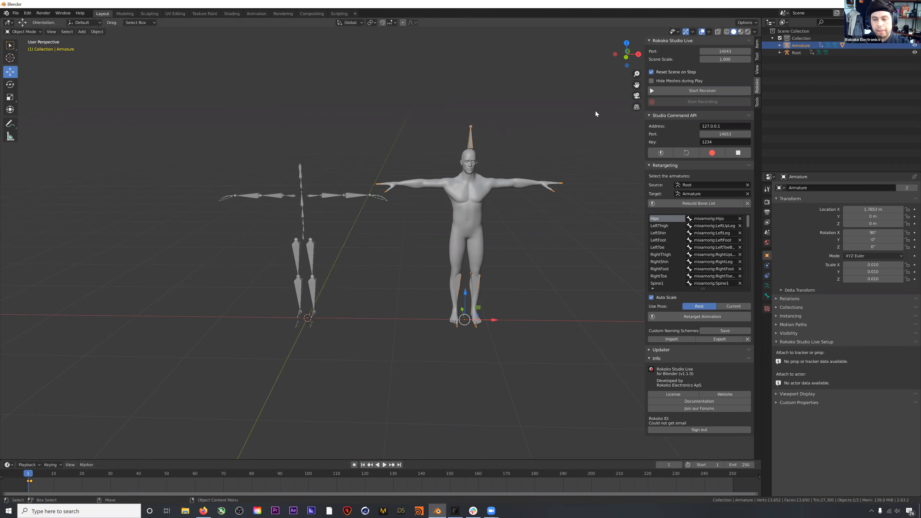
# Examine the character mesh up close in Edit Mode against the source skeleton's T-pose, and return to Object Mode
pyautogui.scroll(4, 378, 224)
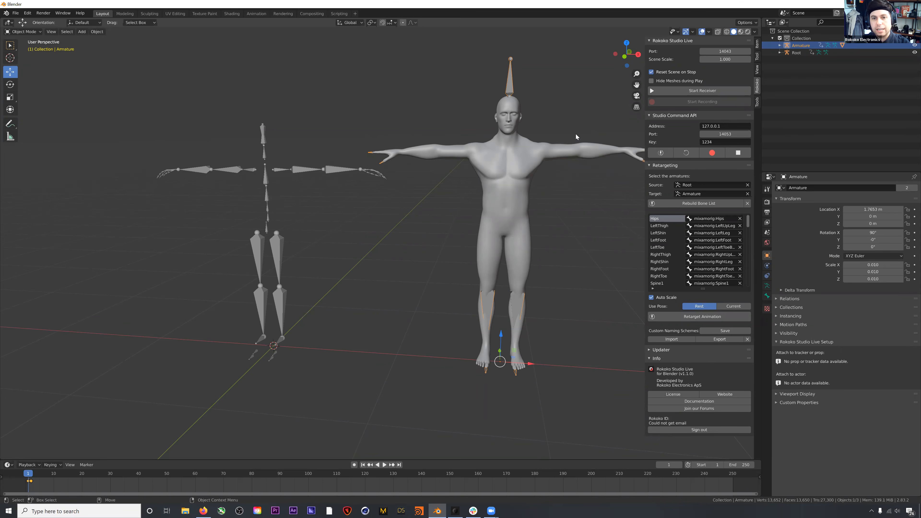
pyautogui.click(515, 171)
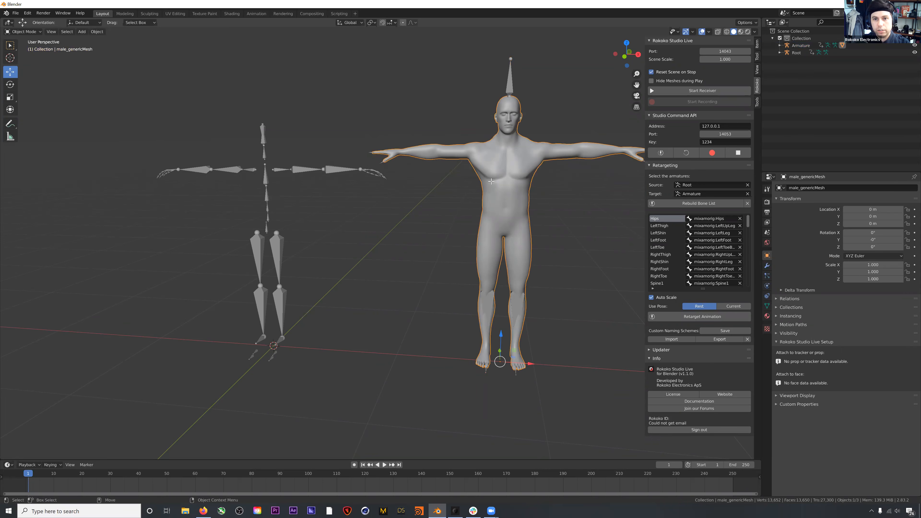
pyautogui.press('Tab')
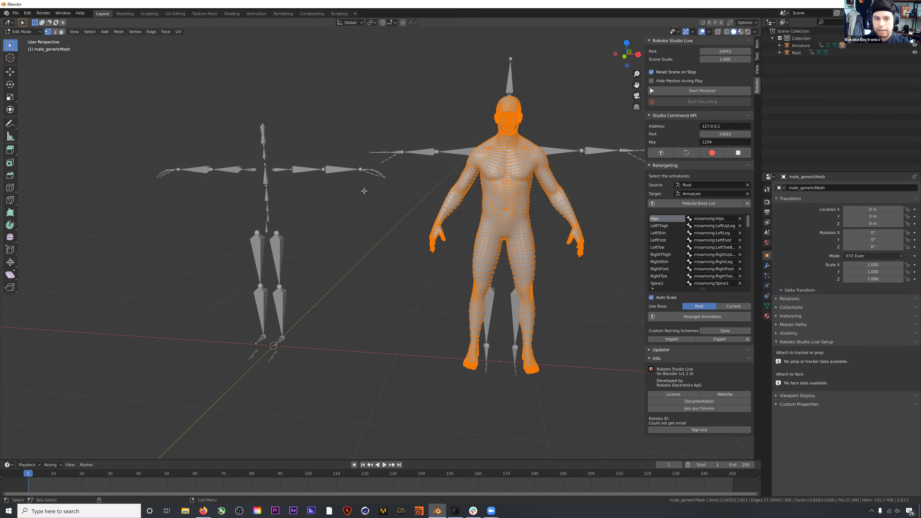
pyautogui.press('Tab')
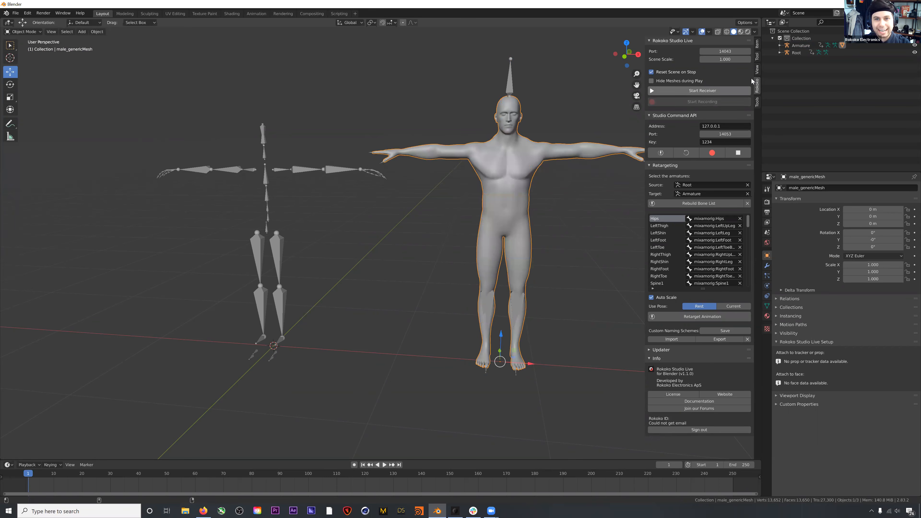
# Put the Root skeleton in Pose Mode and rotate its LeftArm bone downward to approximate the mesh's A-pose
pyautogui.click(231, 166)
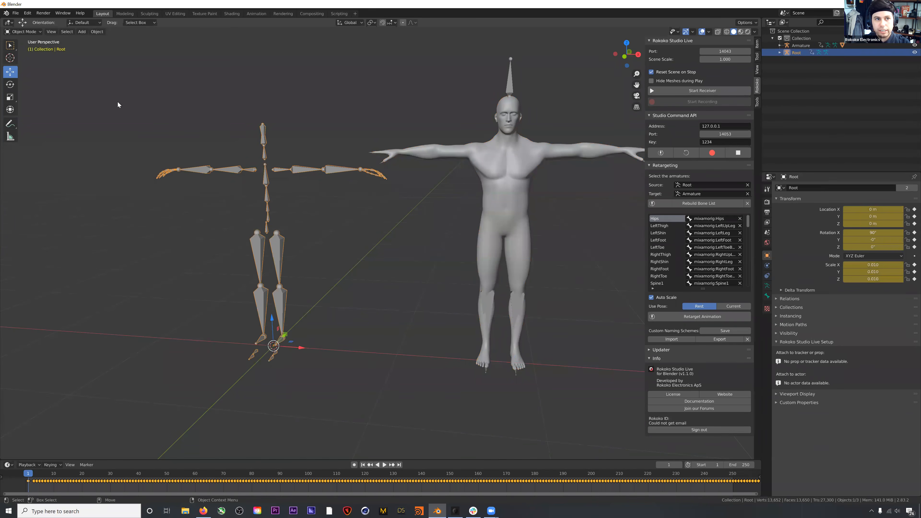
pyautogui.click(23, 31)
pyautogui.click(32, 57)
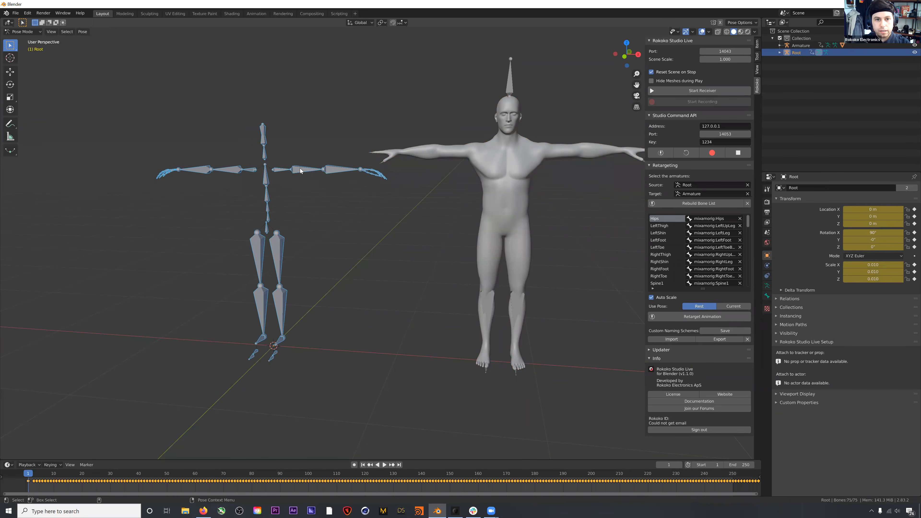
pyautogui.click(307, 167)
pyautogui.hotkey('shift', 'space')
pyautogui.press('r')
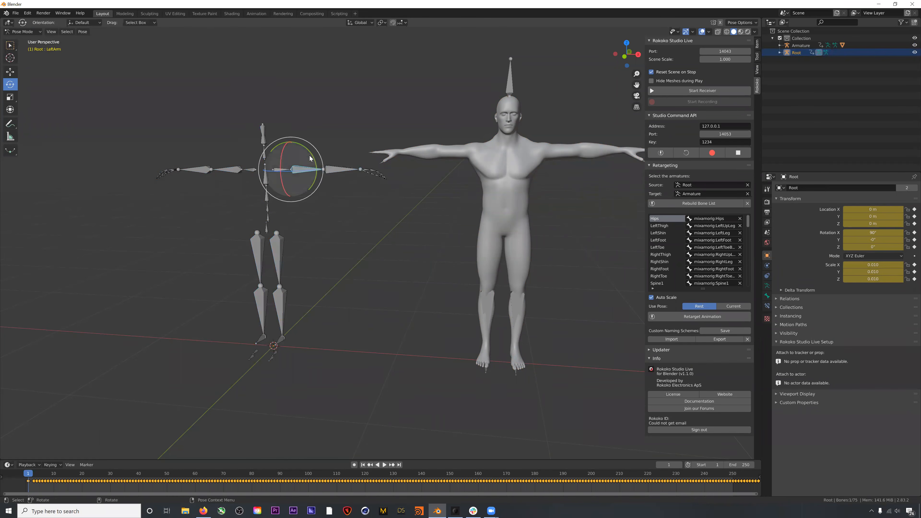
pyautogui.moveTo(310, 158); pyautogui.dragTo(314, 186)
pyautogui.moveTo(314, 186); pyautogui.dragTo(231, 168, button='middle')
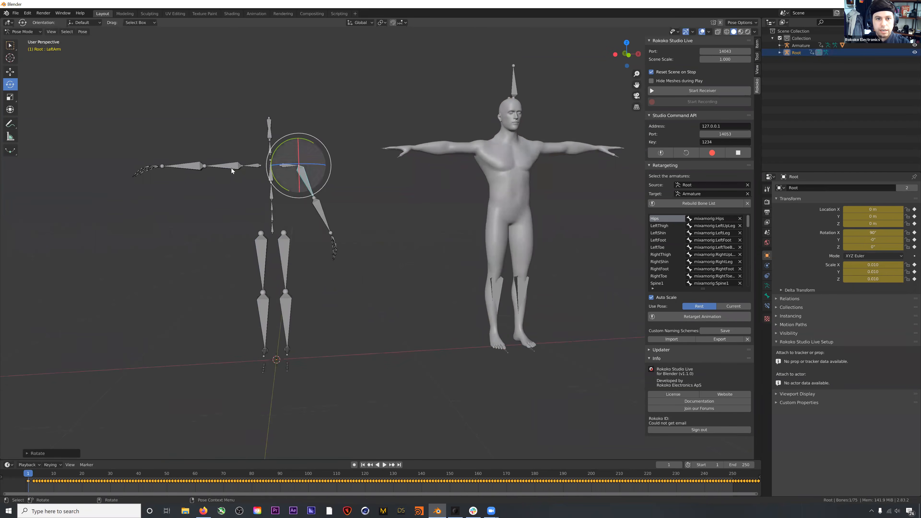
# Rotate the Root skeleton's RightArm bone downward to approximate the mesh's A-pose, mirroring the already lowered LeftArm
pyautogui.click(232, 164)
pyautogui.moveTo(226, 142); pyautogui.dragTo(222, 175)
pyautogui.moveTo(302, 189); pyautogui.dragTo(298, 202, button='middle')
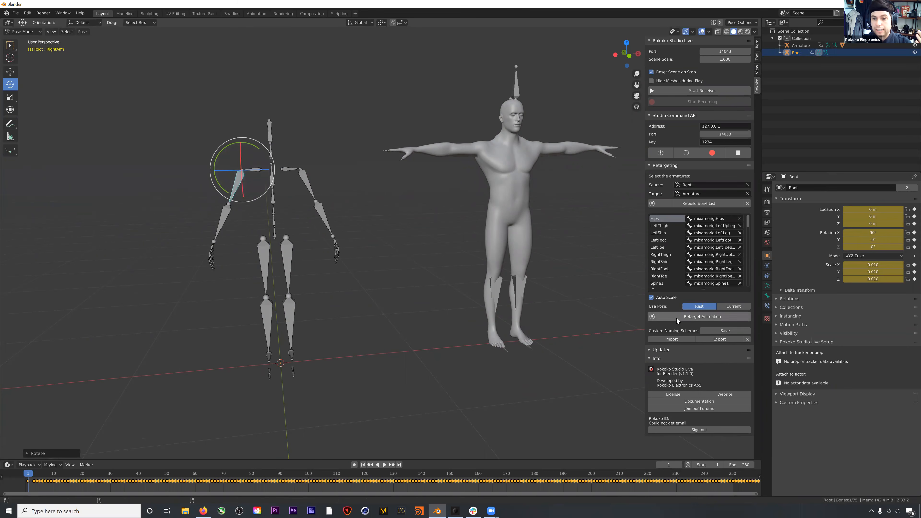
# Try retargeting from the A-posed Root skeleton with the Rest pose, play back the animation and return to the first frame
pyautogui.click(684, 318)
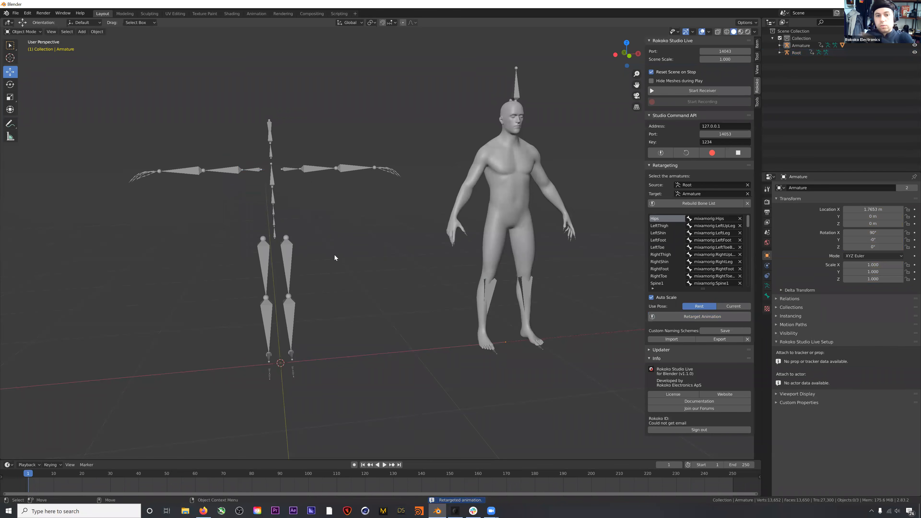
pyautogui.click(385, 466)
pyautogui.click(378, 466)
pyautogui.click(363, 465)
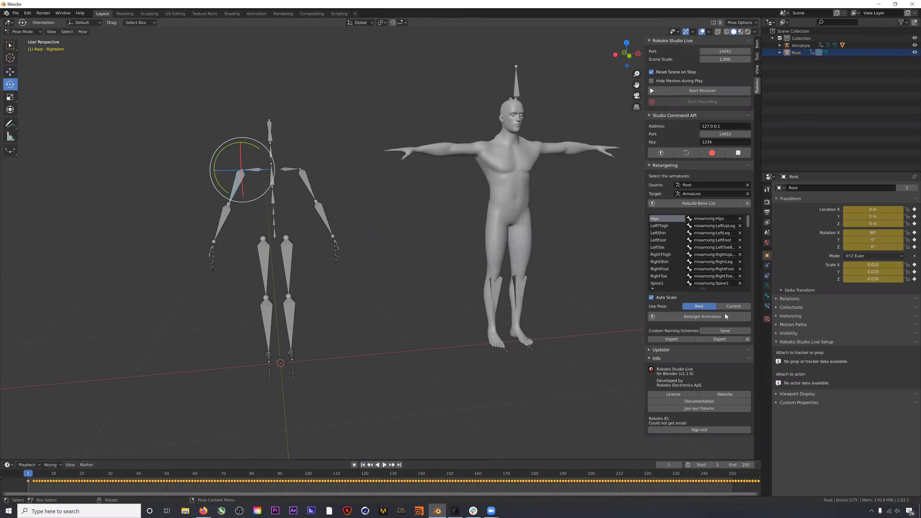
# Retarget the animation to the Armature using the Current pose, and play back the result before returning to the first frame
pyautogui.click(732, 305)
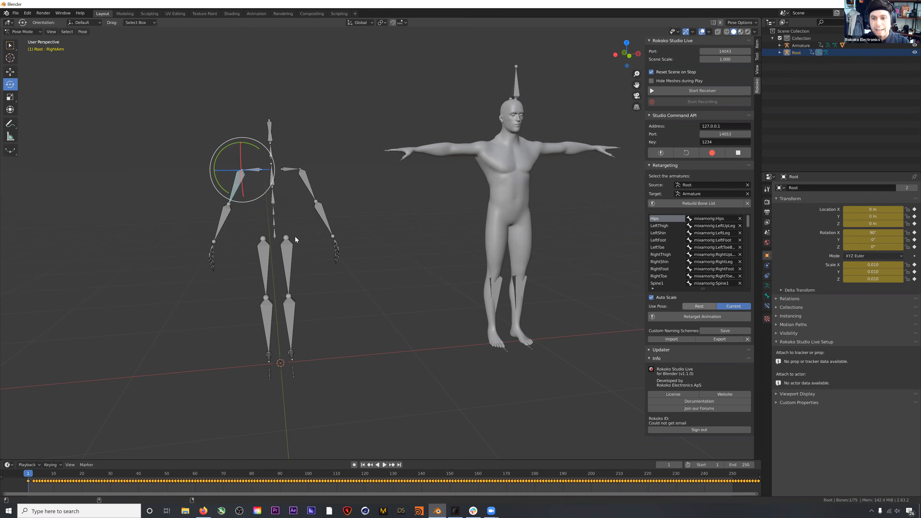
pyautogui.click(702, 317)
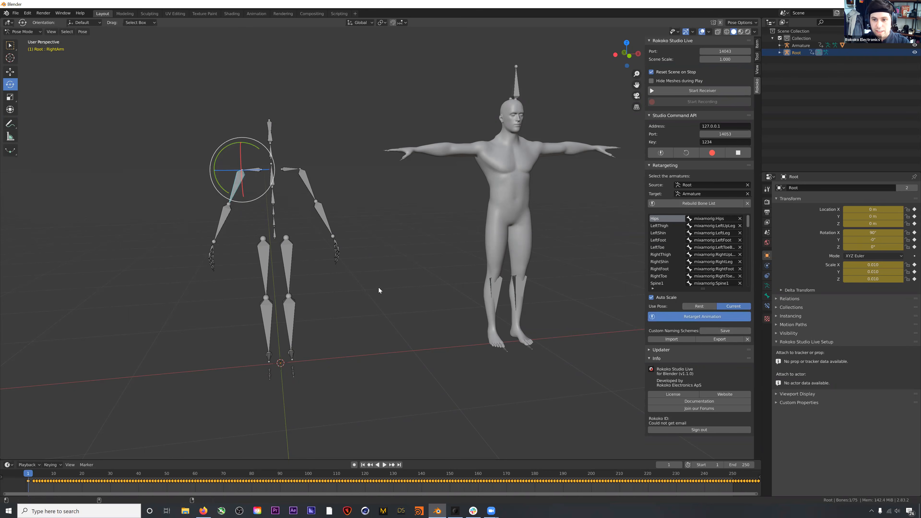
pyautogui.click(385, 464)
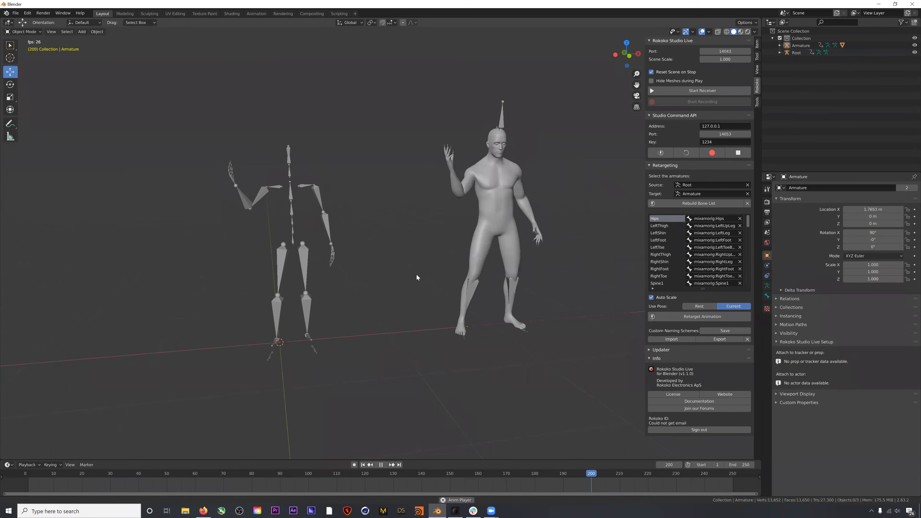
pyautogui.moveTo(418, 275); pyautogui.dragTo(450, 282, button='middle')
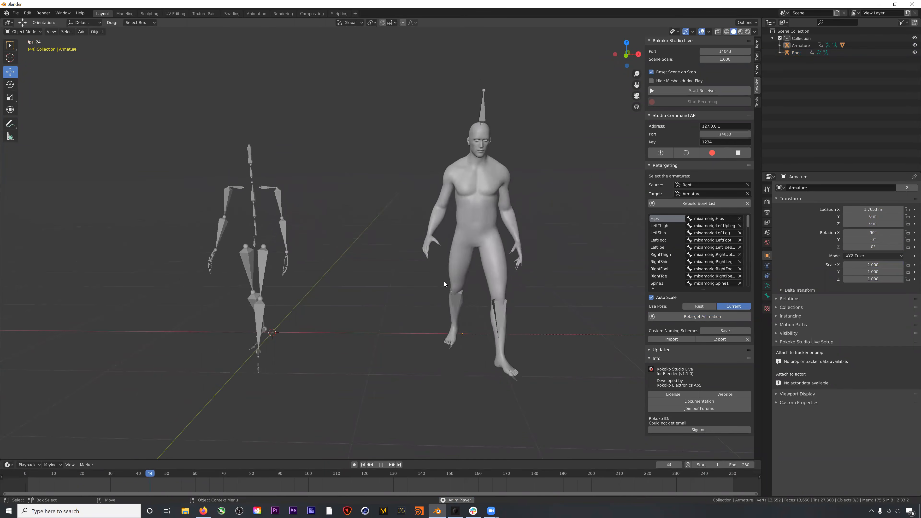
pyautogui.moveTo(418, 271); pyautogui.dragTo(382, 457, button='middle')
pyautogui.click(383, 464)
pyautogui.click(363, 465)
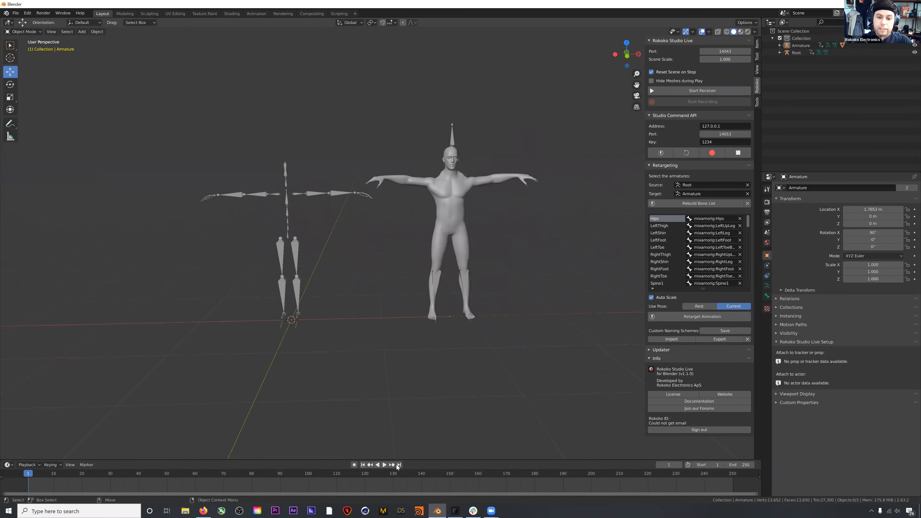
# Play the retargeted animation in short stretches to compare the character with the source skeleton, and return to the first frame
pyautogui.click(385, 465)
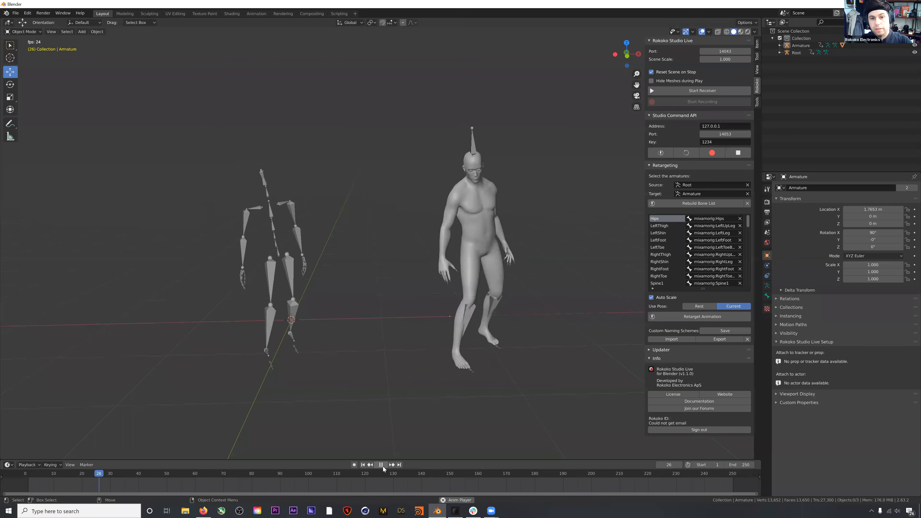
pyautogui.press('space')
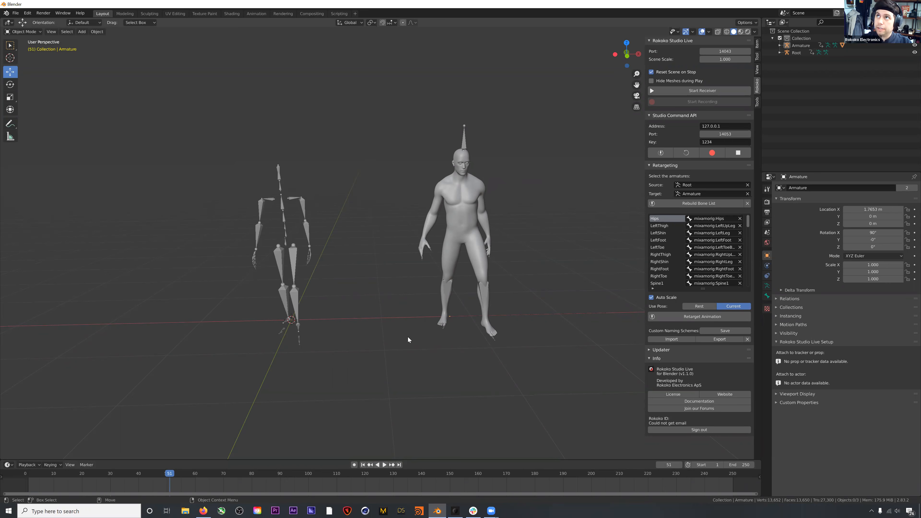
pyautogui.click(385, 465)
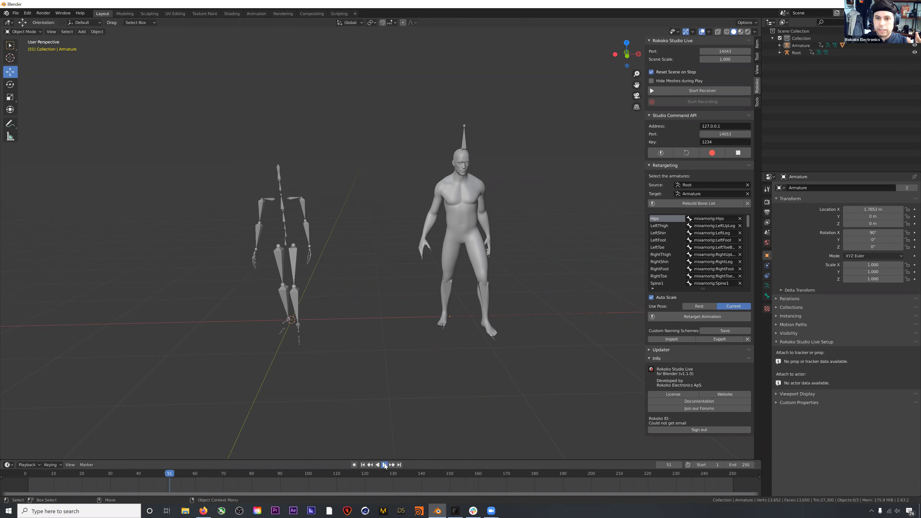
pyautogui.click(381, 465)
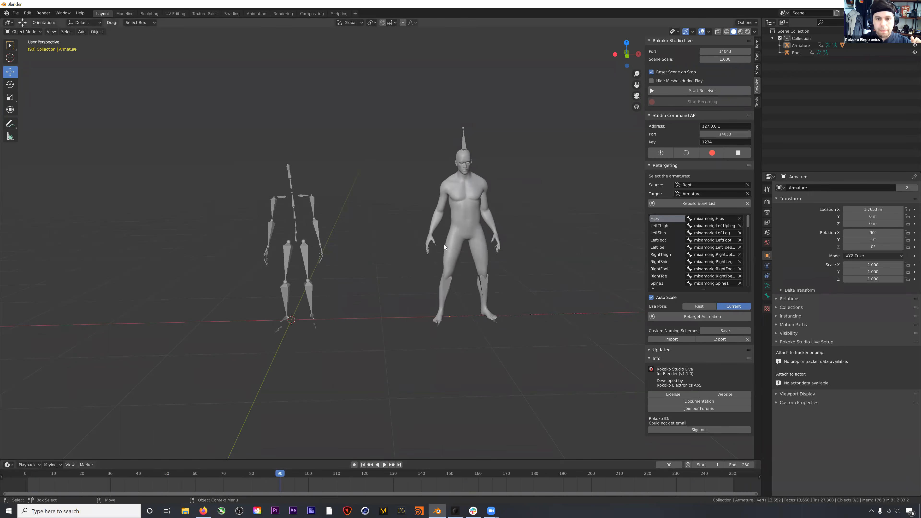
pyautogui.click(363, 465)
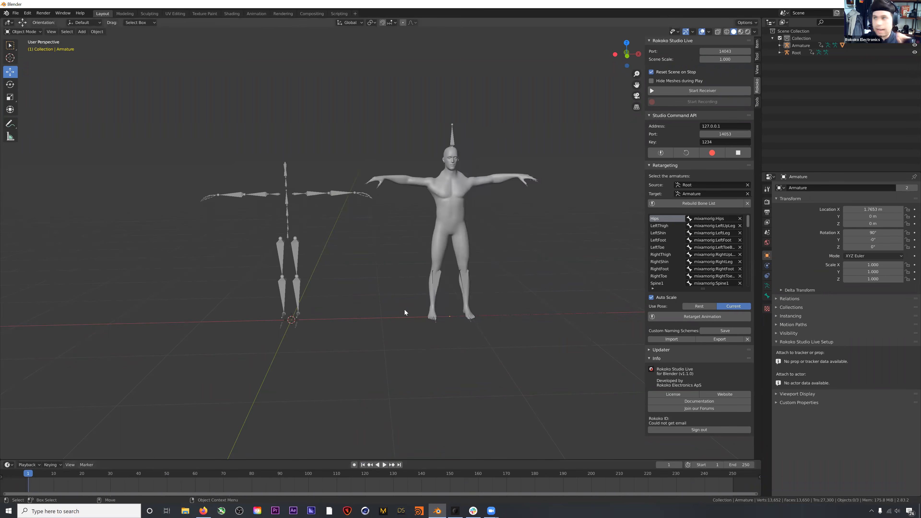
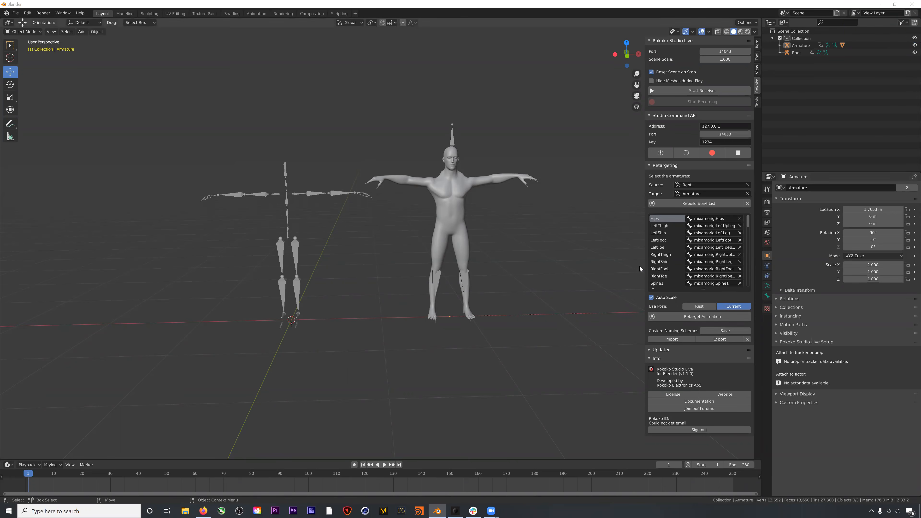
# Widen the Rokoko sidebar and examine how the Hips and left leg bones map to the mixamorig bones in the retargeting list
pyautogui.moveTo(645, 264); pyautogui.dragTo(588, 261)
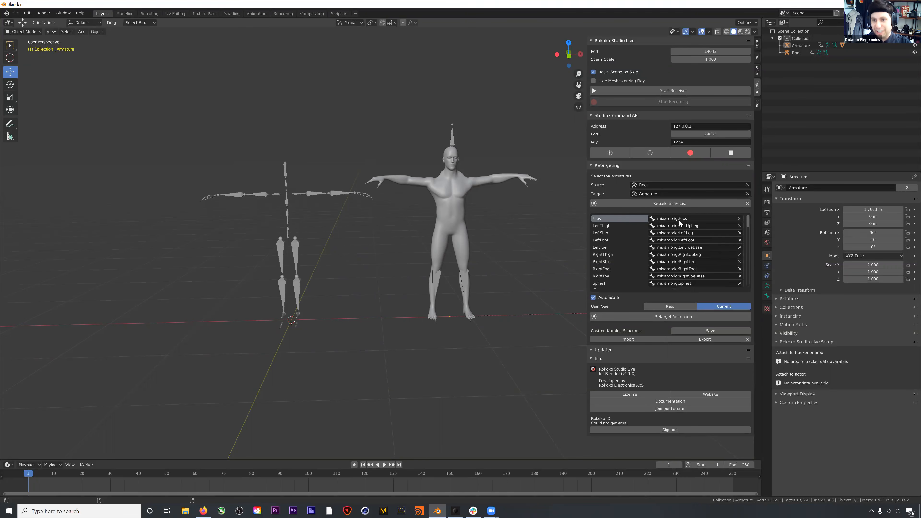
pyautogui.click(606, 226)
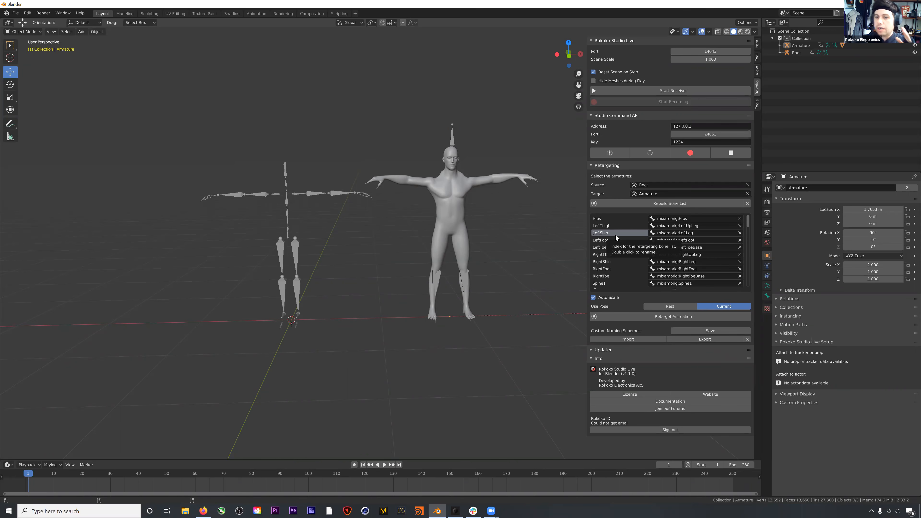
pyautogui.click(613, 219)
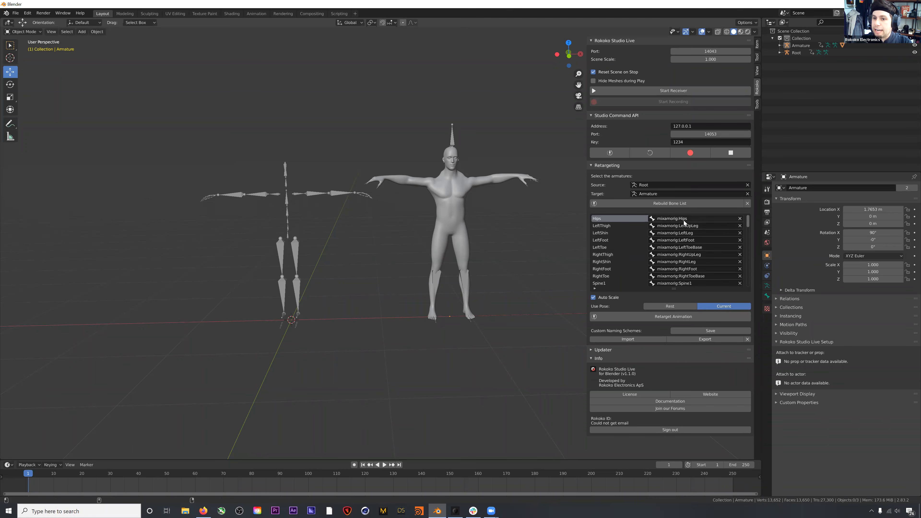
pyautogui.click(666, 220)
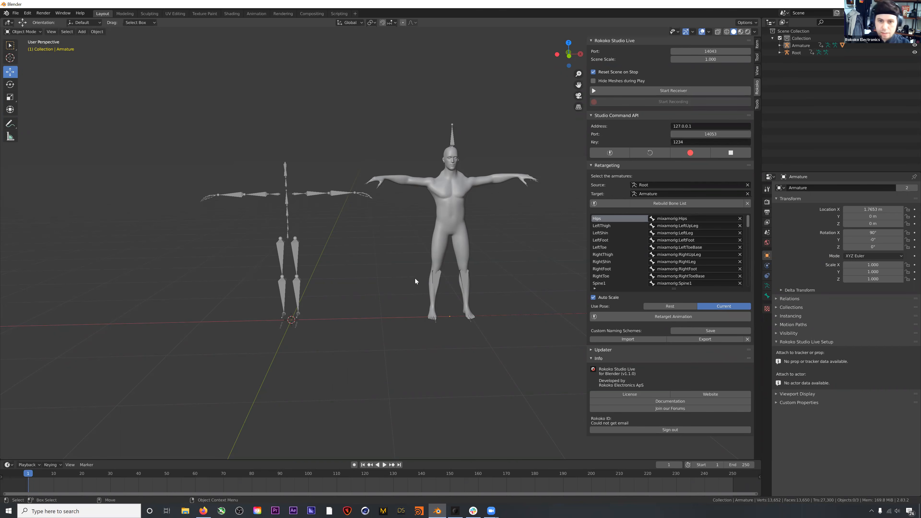
# Start a new scene without saving the current one, and delete all of its default objects
pyautogui.hotkey('ctrl', 'q')
pyautogui.click(482, 271)
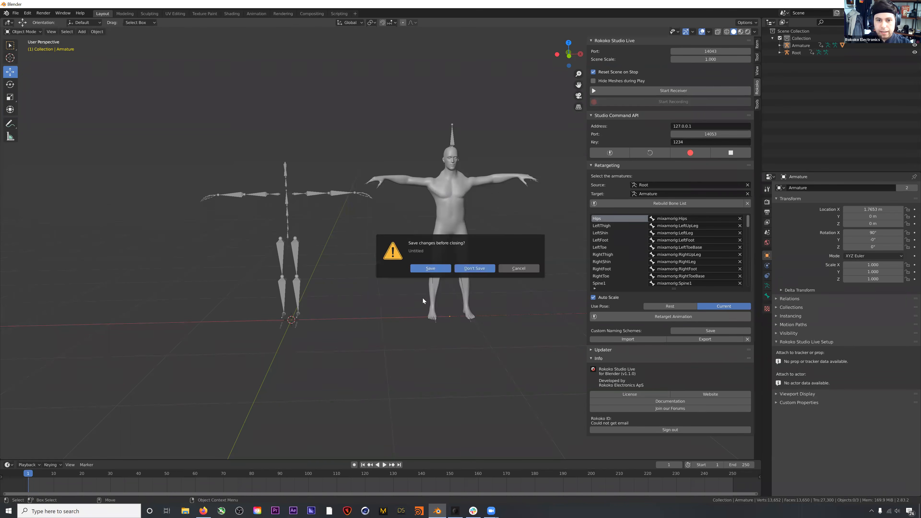
pyautogui.press('a')
pyautogui.press('Delete')
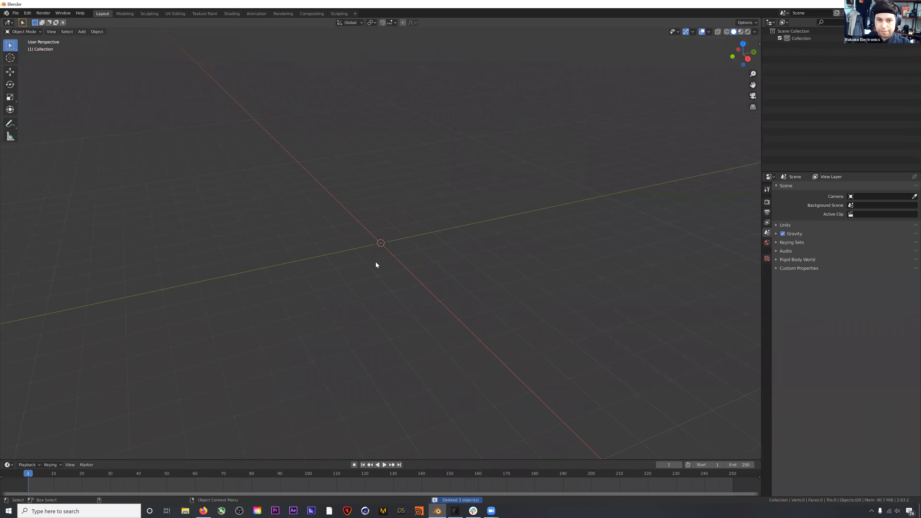
pyautogui.moveTo(390, 282); pyautogui.dragTo(381, 242, button='middle')
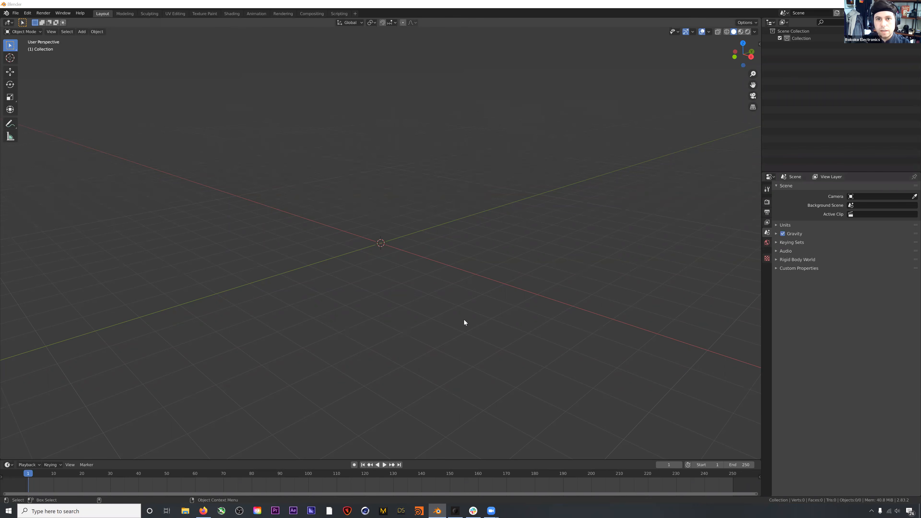
# Switch to Rokoko Studio and close the Sample_Love playback to return to the live scene
pyautogui.click(454, 510)
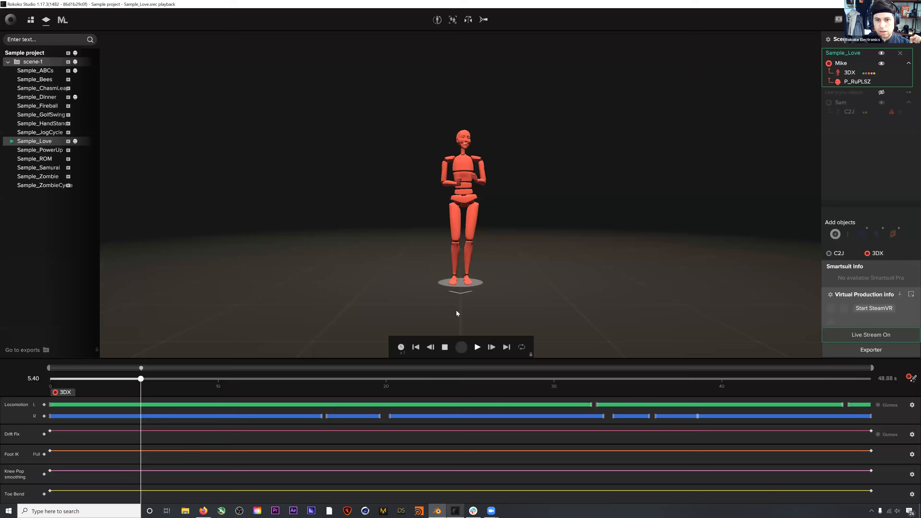
pyautogui.click(902, 53)
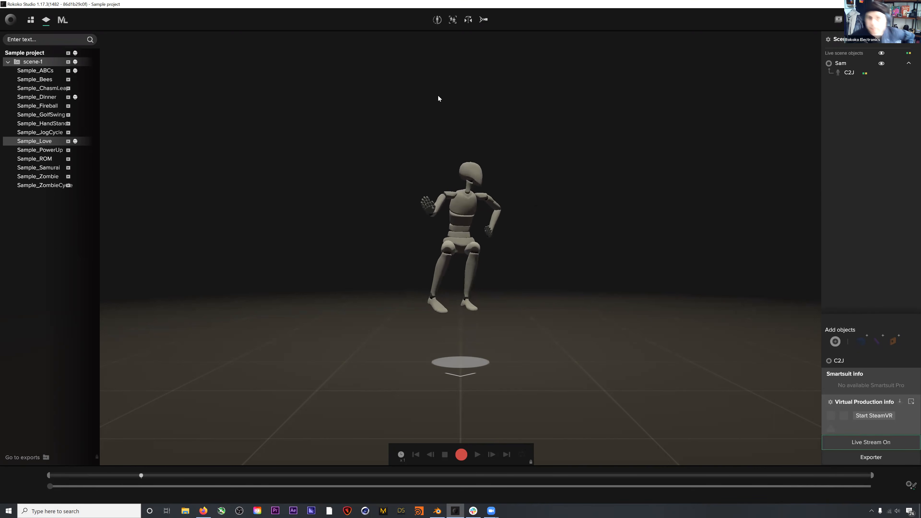
pyautogui.click(437, 19)
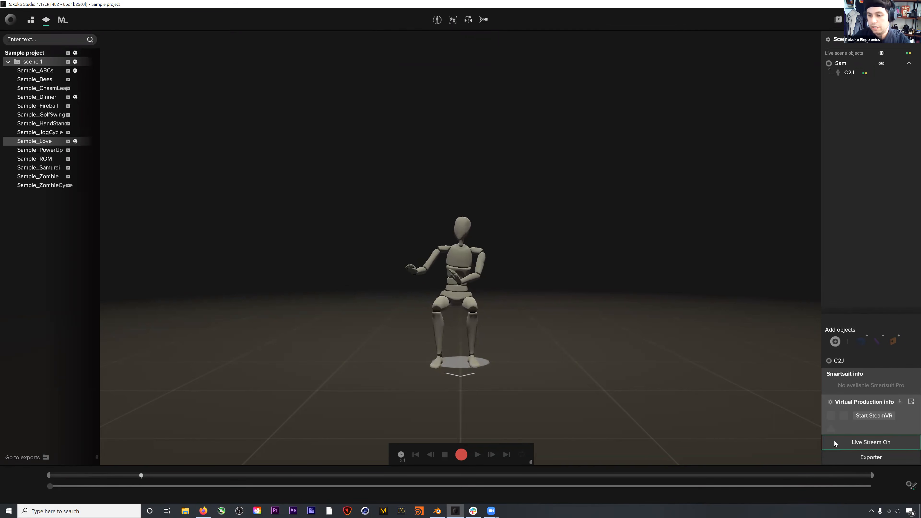
# Open the live streaming targets, and turn the Blender stream off and back on
pyautogui.click(858, 443)
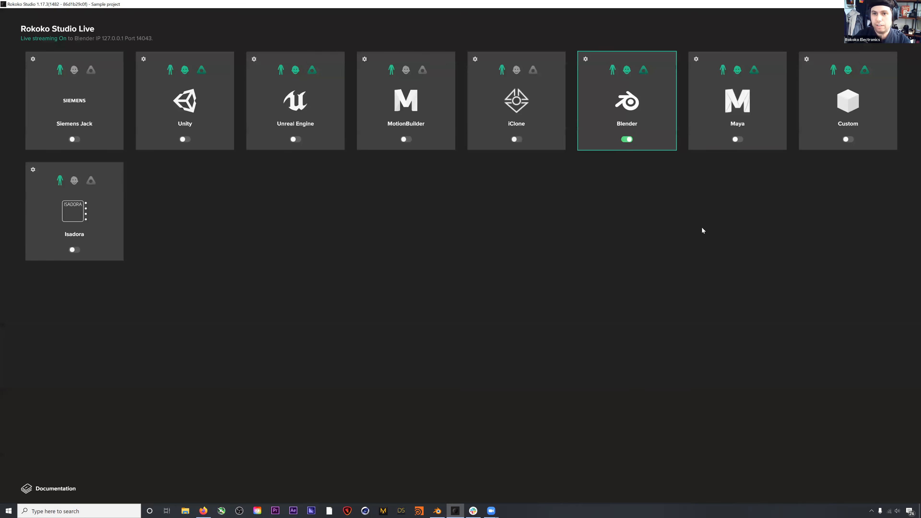
pyautogui.click(901, 29)
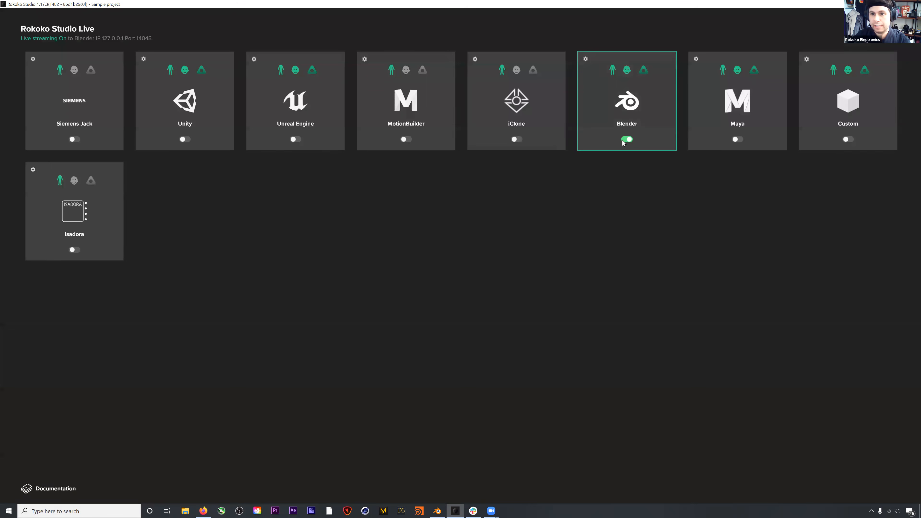
pyautogui.click(610, 143)
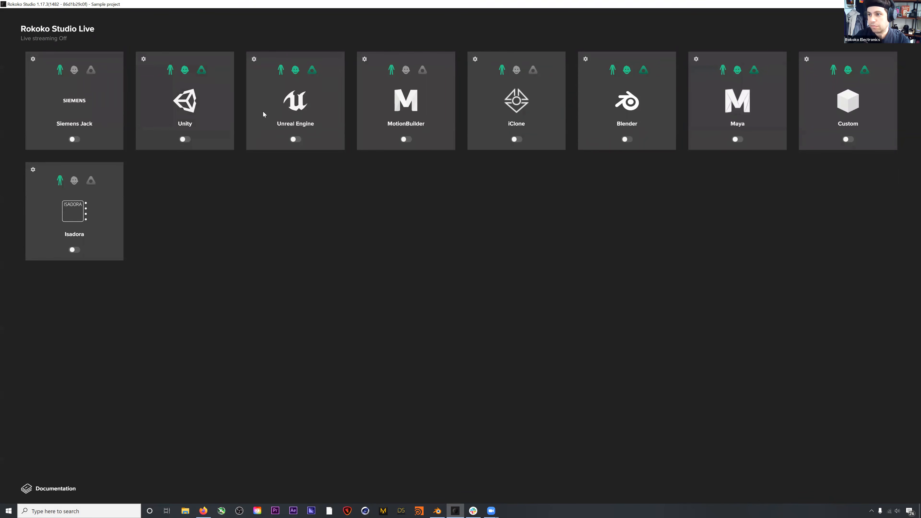
pyautogui.click(629, 141)
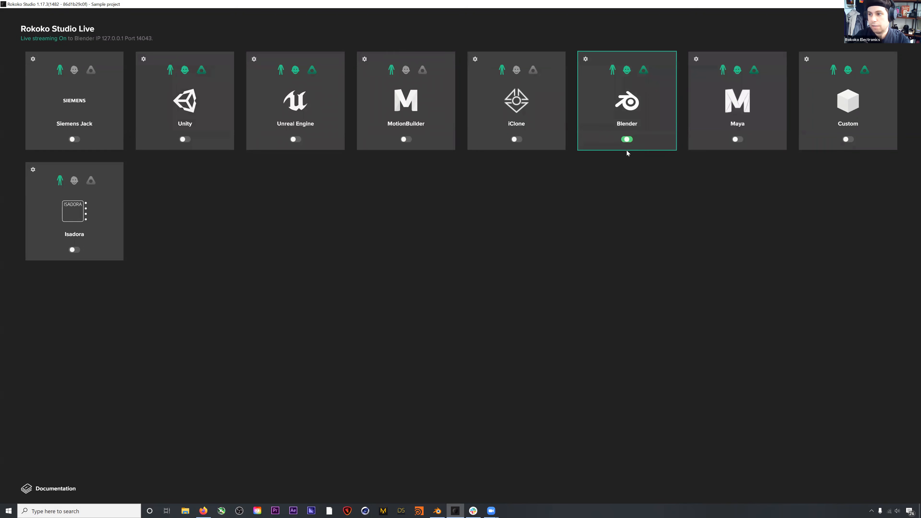
# Check the Blender stream's IP address and port settings, and return to its overview card
pyautogui.click(586, 60)
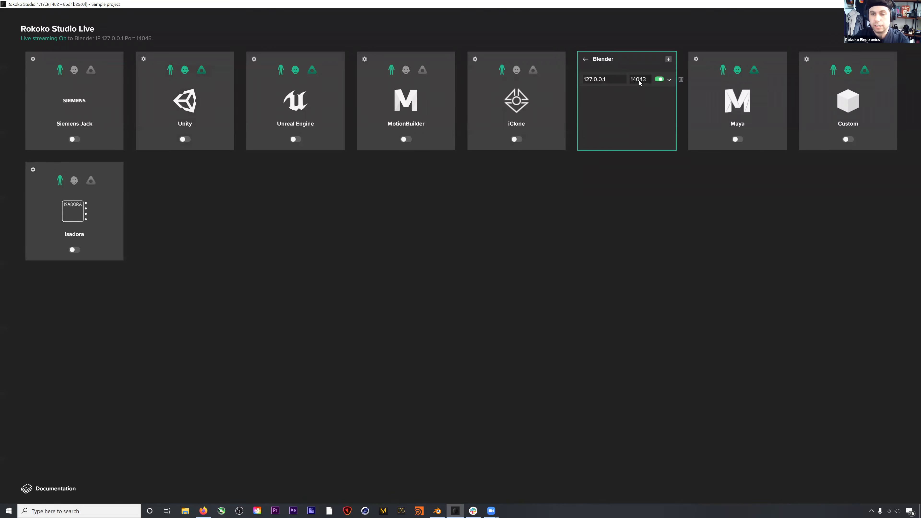
pyautogui.click(585, 59)
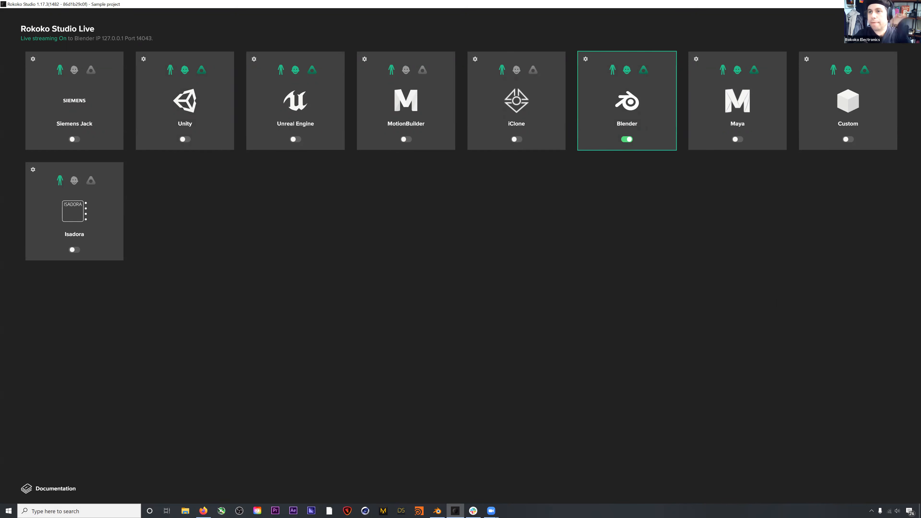
pyautogui.click(624, 67)
pyautogui.click(635, 126)
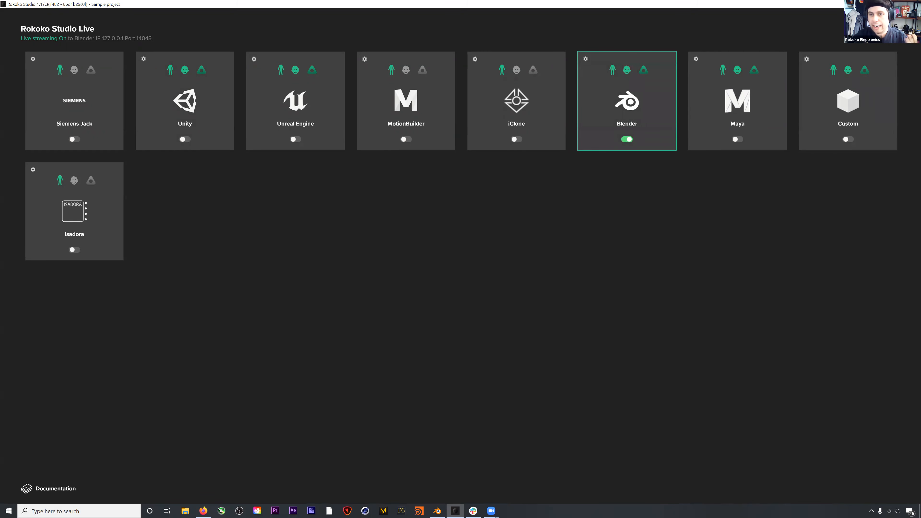
pyautogui.click(721, 223)
# Switch to Blender, show the Rokoko add-on controls in the sidebar and widen it
pyautogui.moveTo(442, 510)
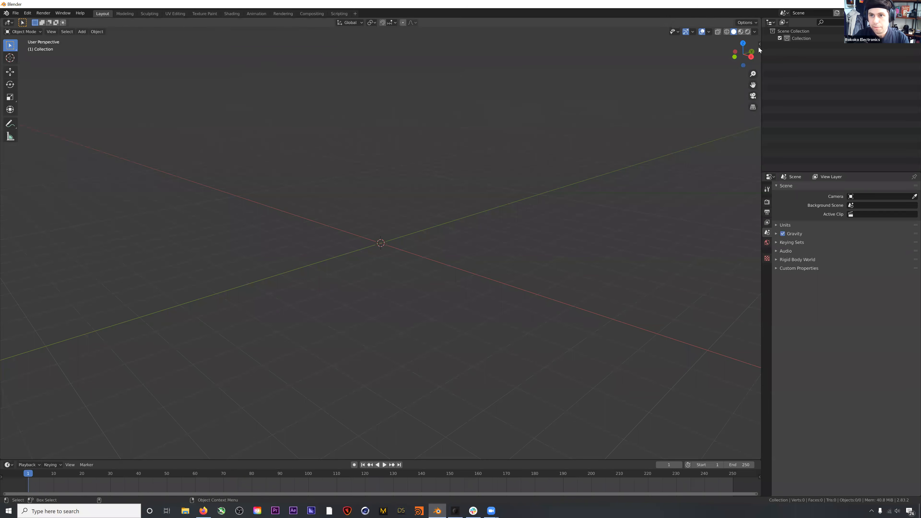
pyautogui.click(760, 45)
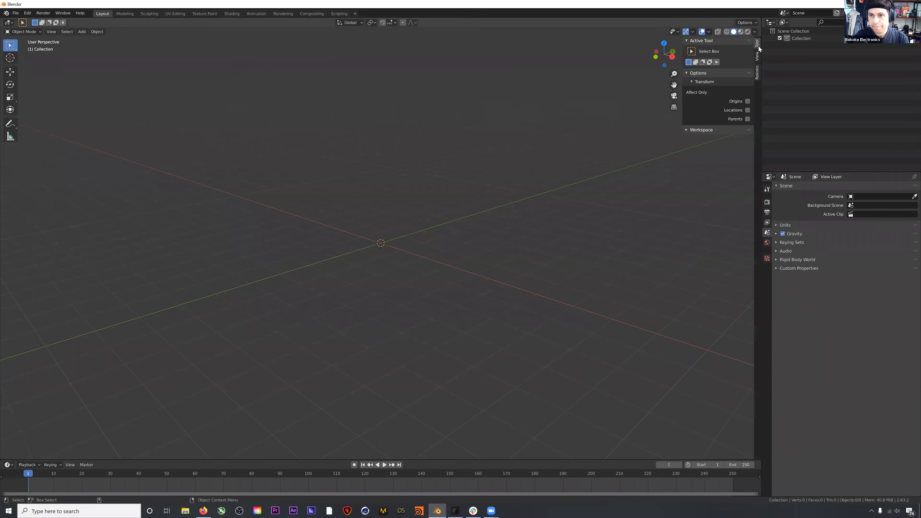
pyautogui.click(757, 73)
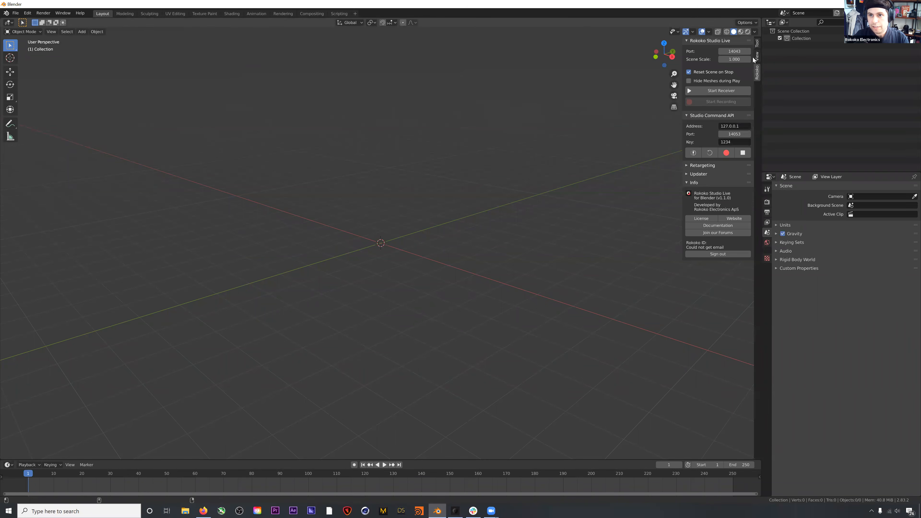
pyautogui.moveTo(682, 59); pyautogui.dragTo(643, 60)
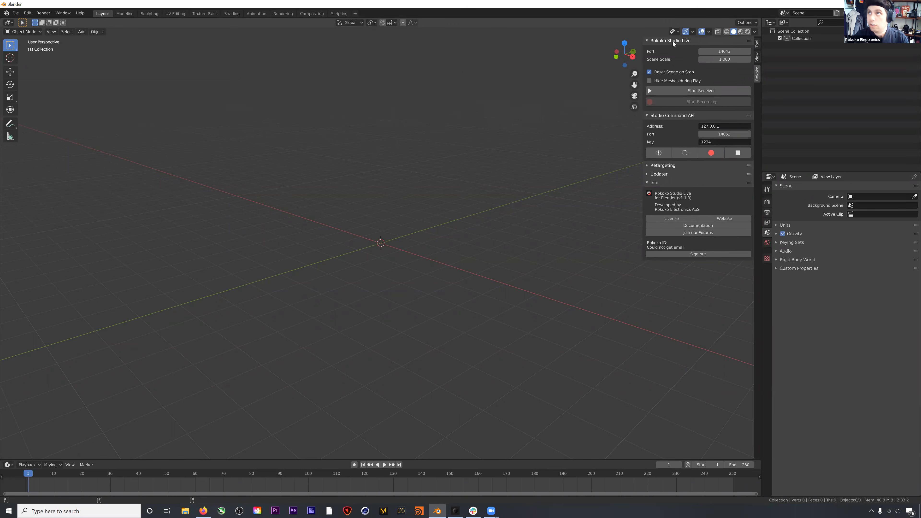
# Start the Rokoko receiver in Blender, check the live scene in Rokoko Studio, and return to Blender
pyautogui.click(694, 90)
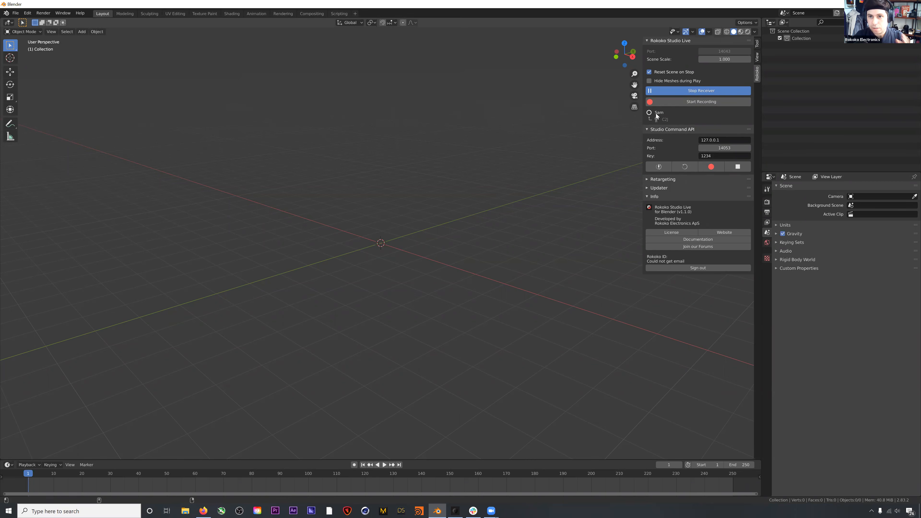
pyautogui.click(456, 510)
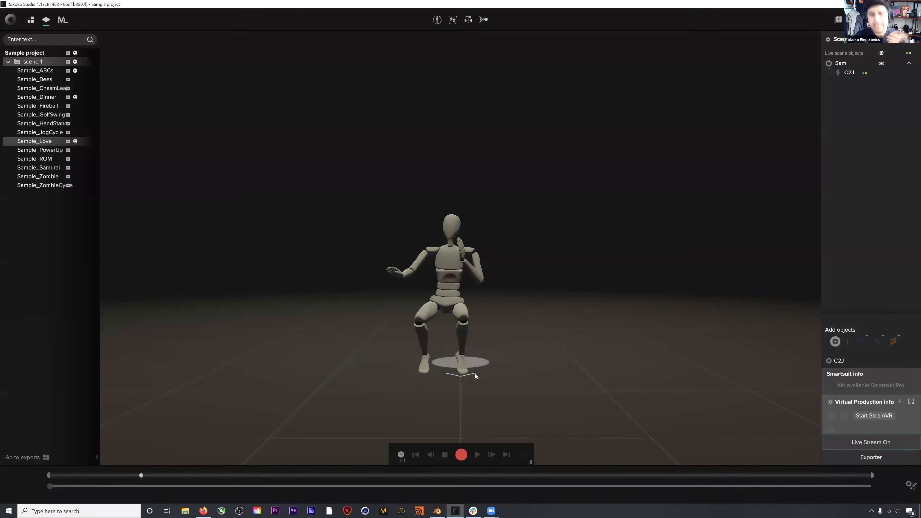
pyautogui.click(438, 511)
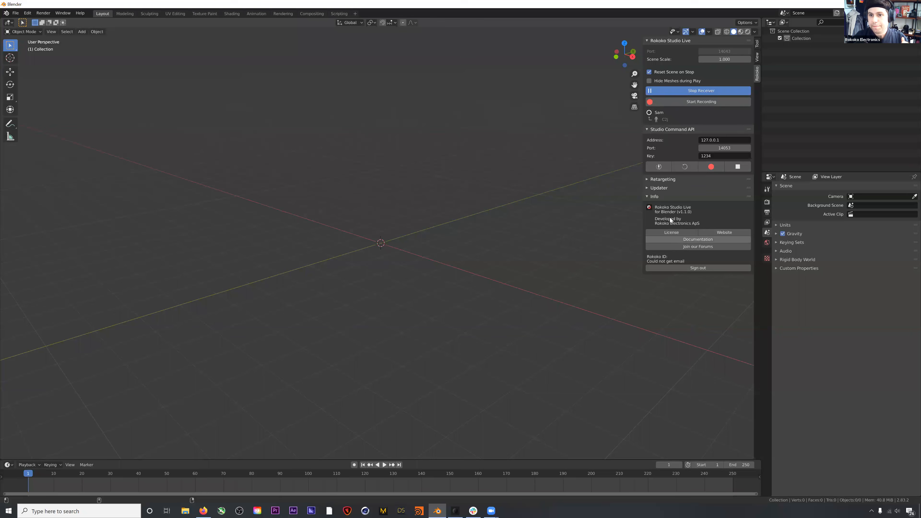
# Import the character Mervin_FaceRig_MixamoRig.fbx from the DAZ_Mervin_Rigged folder, checking the armature import options, and view it from the front
pyautogui.click(16, 13)
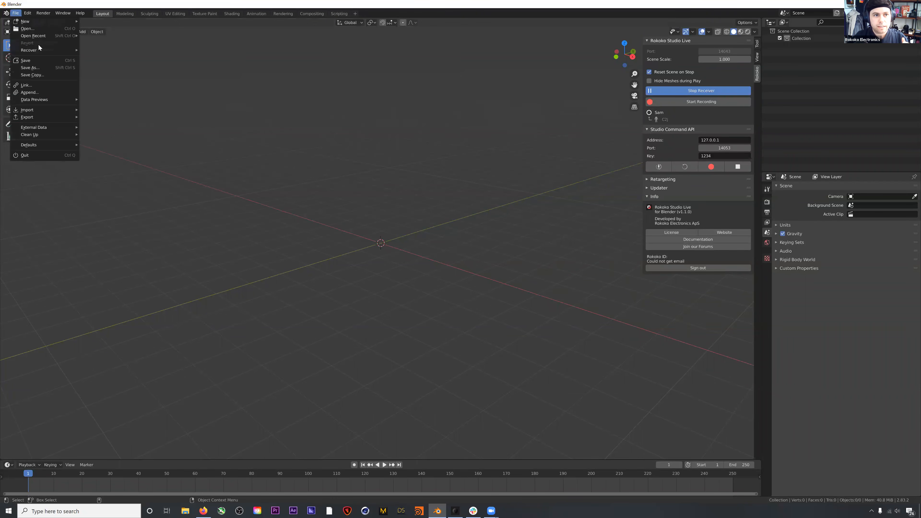
pyautogui.moveTo(31, 116)
pyautogui.click(105, 153)
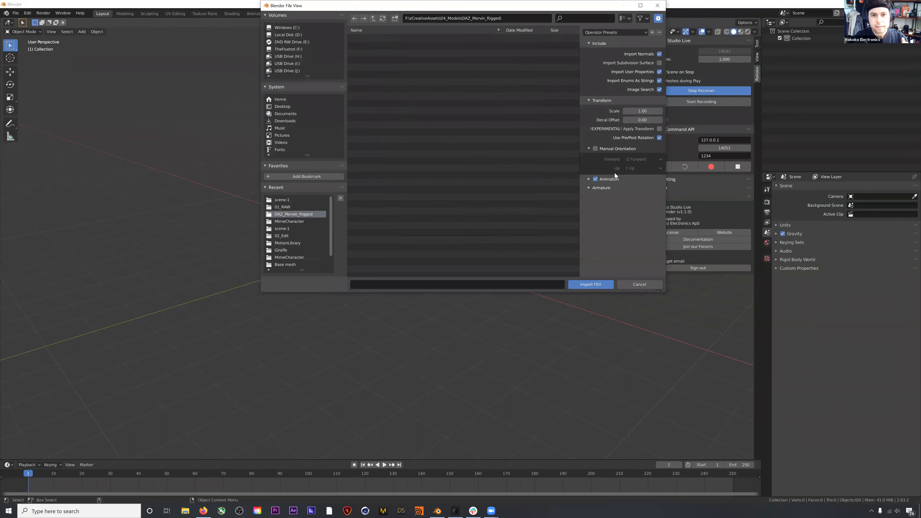
pyautogui.click(588, 187)
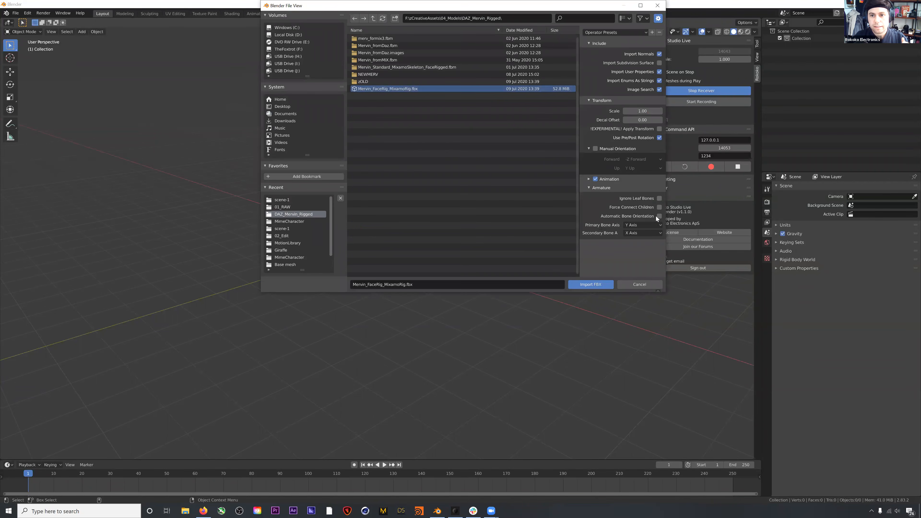
pyautogui.click(591, 284)
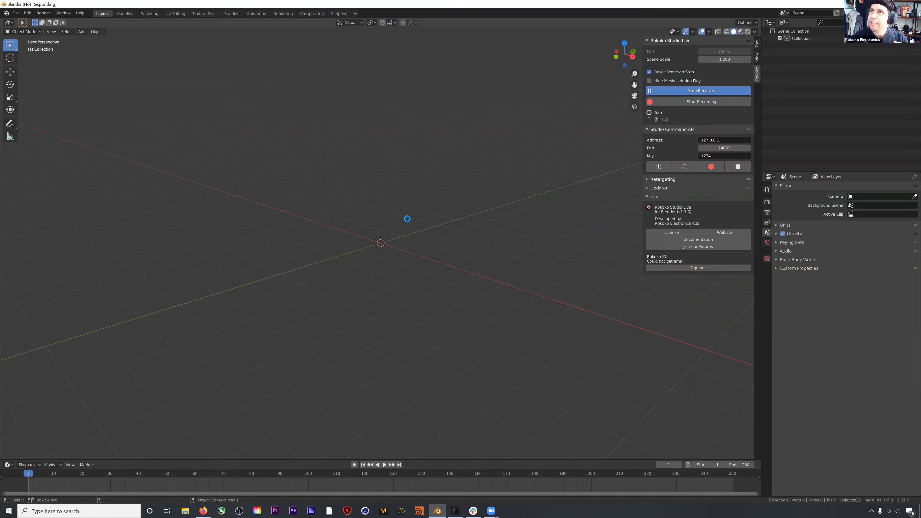
pyautogui.scroll(5, 385, 219)
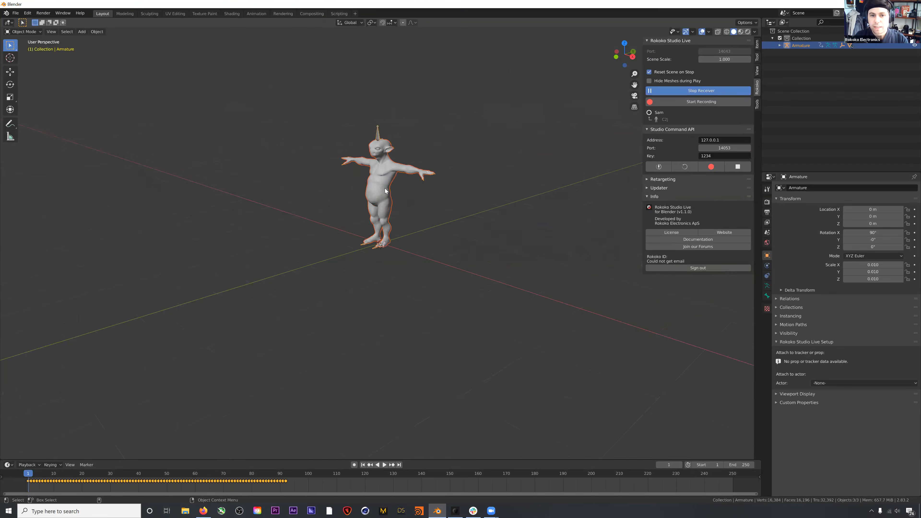
pyautogui.moveTo(396, 151); pyautogui.dragTo(380, 198, button='middle')
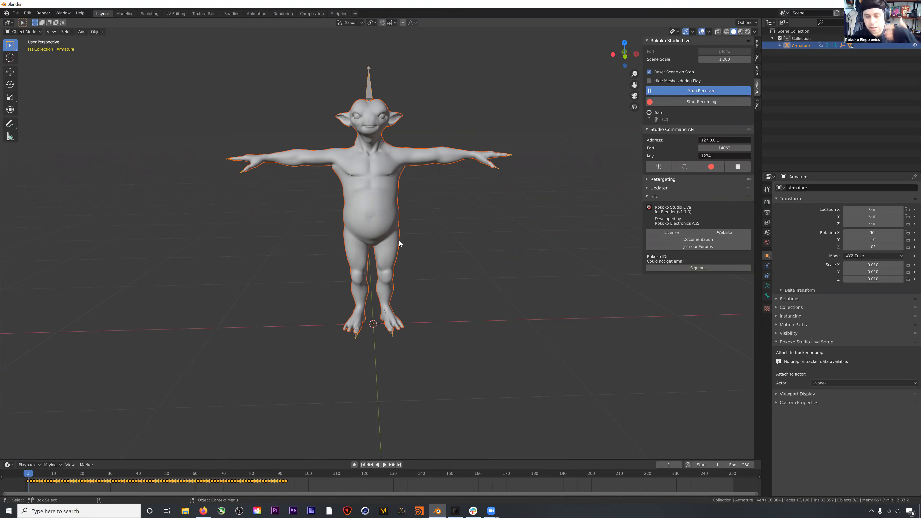
# Compare with the live performer in Rokoko Studio, return to Blender, and attach the imported armature to the C2J actor
pyautogui.hotkey('alt', 'Tab')
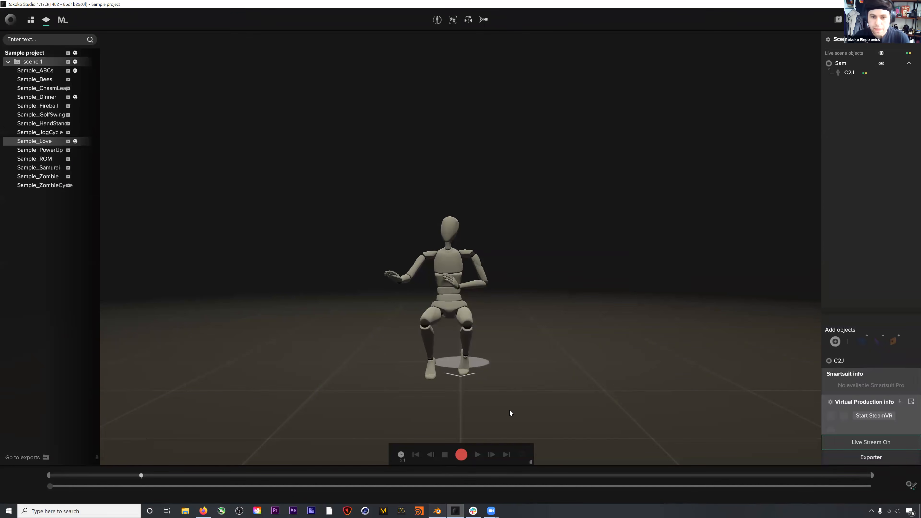
pyautogui.hotkey('alt', 'Tab')
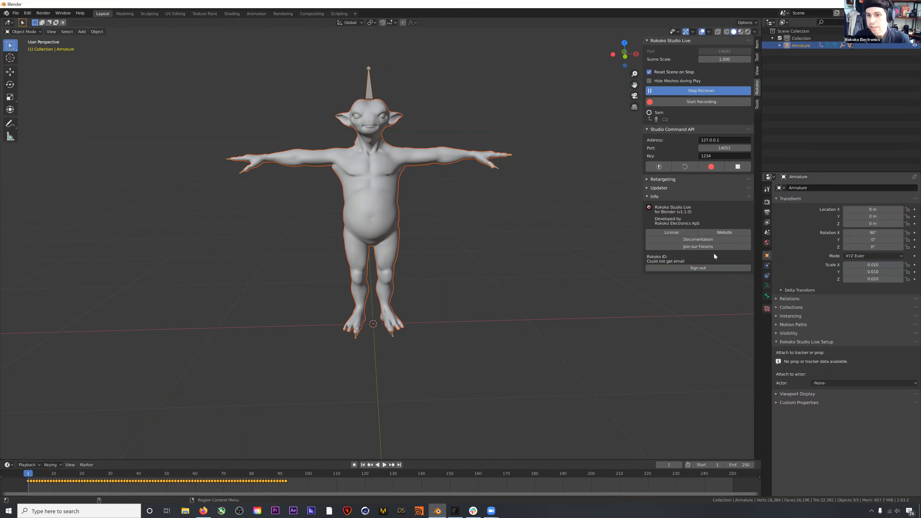
pyautogui.click(867, 91)
pyautogui.click(800, 46)
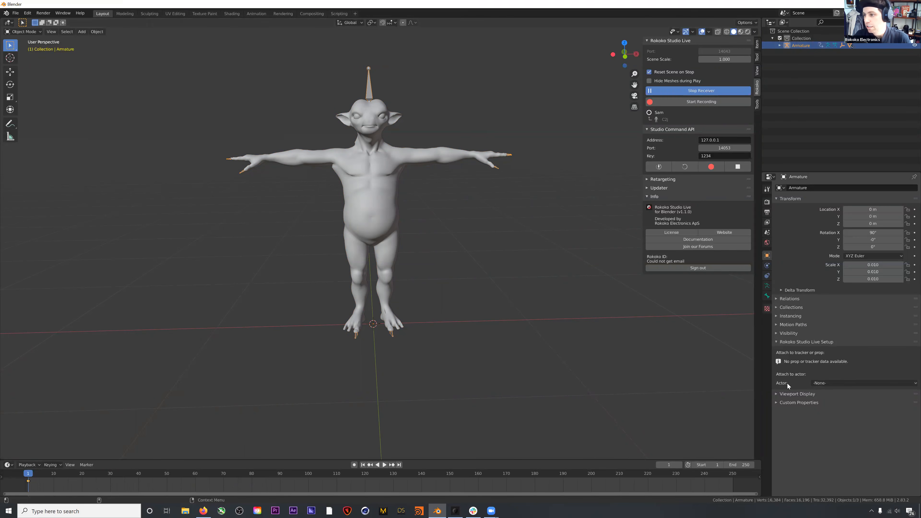
pyautogui.click(823, 384)
pyautogui.click(828, 383)
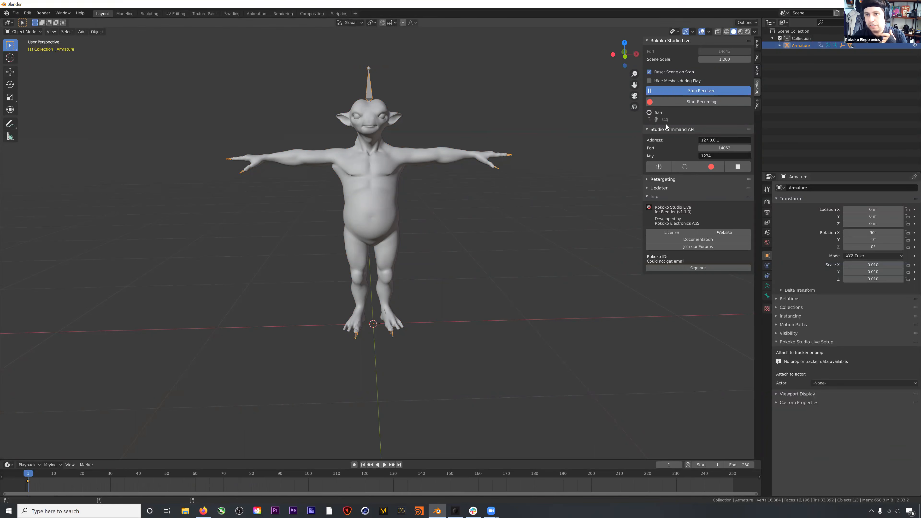
pyautogui.click(823, 383)
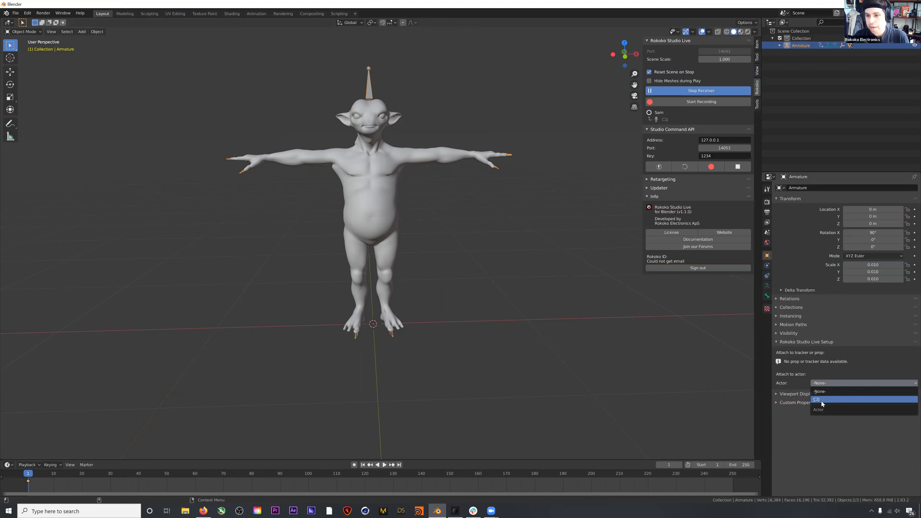
pyautogui.click(824, 397)
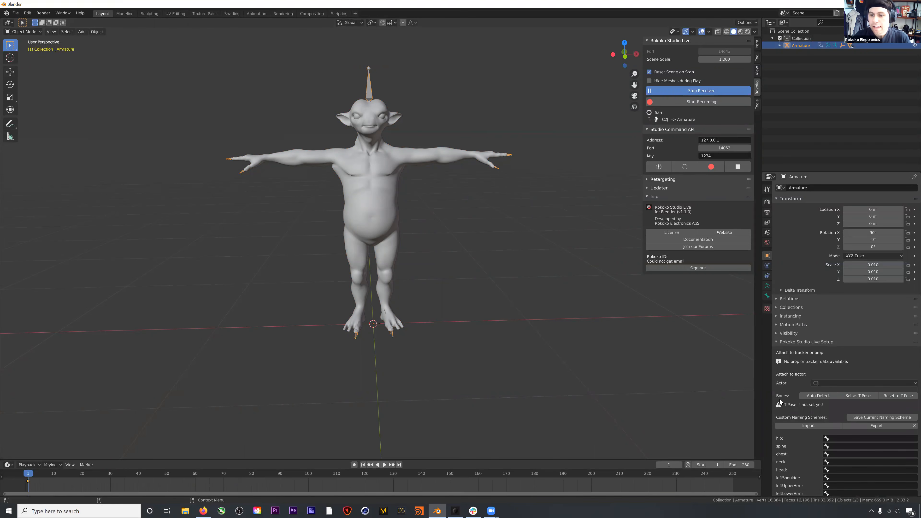
# Auto-detect the armature's bones for the Rokoko live setup and set the character's current pose as the T-pose
pyautogui.scroll(-3, 790, 375)
pyautogui.scroll(-5, 789, 375)
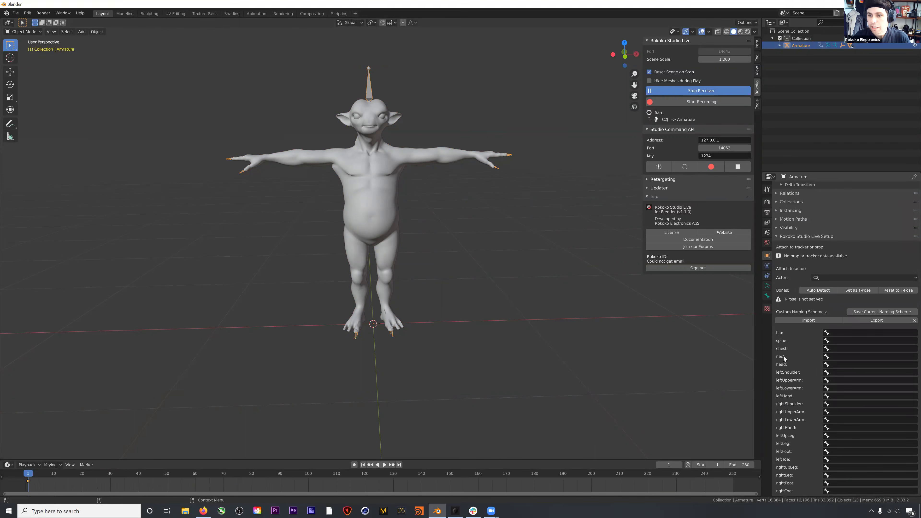
pyautogui.click(819, 290)
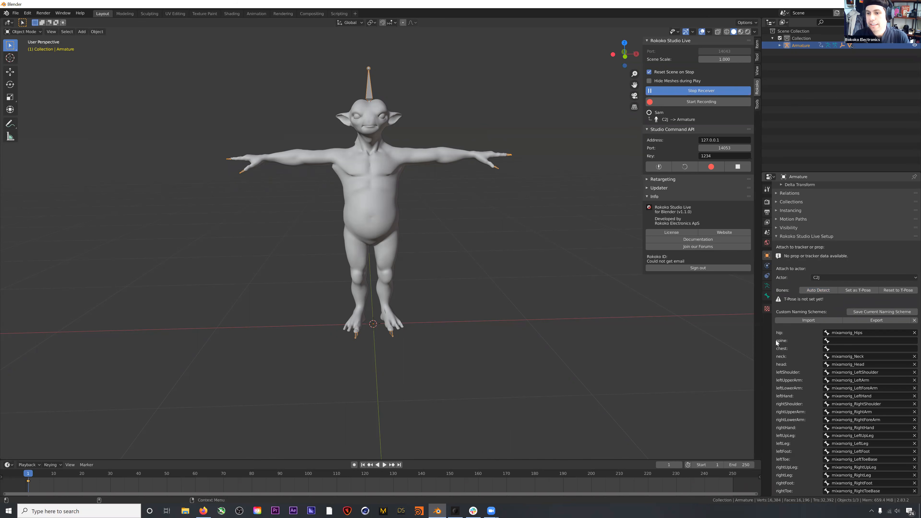
pyautogui.click(661, 179)
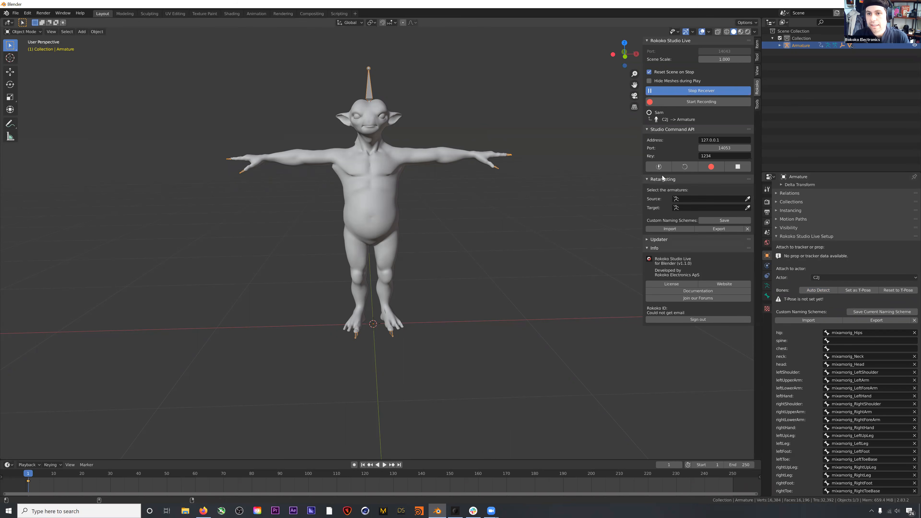
pyautogui.click(663, 178)
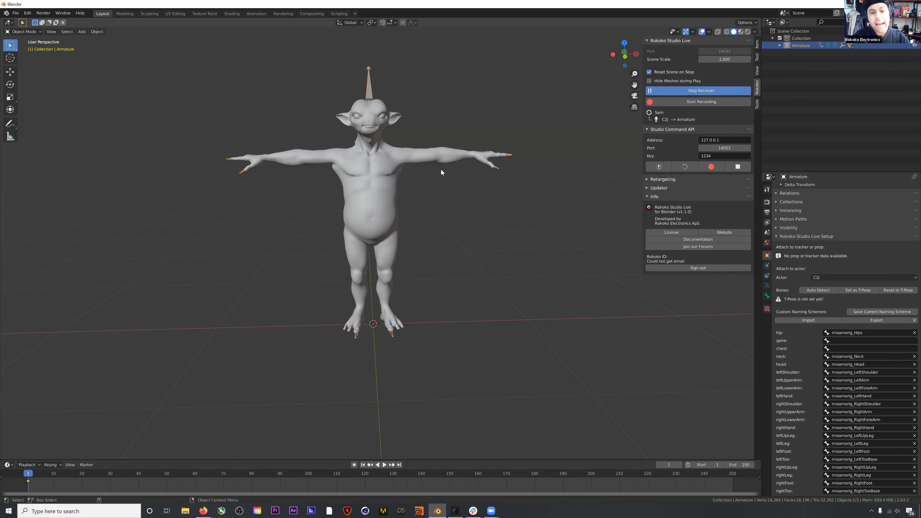
pyautogui.click(855, 291)
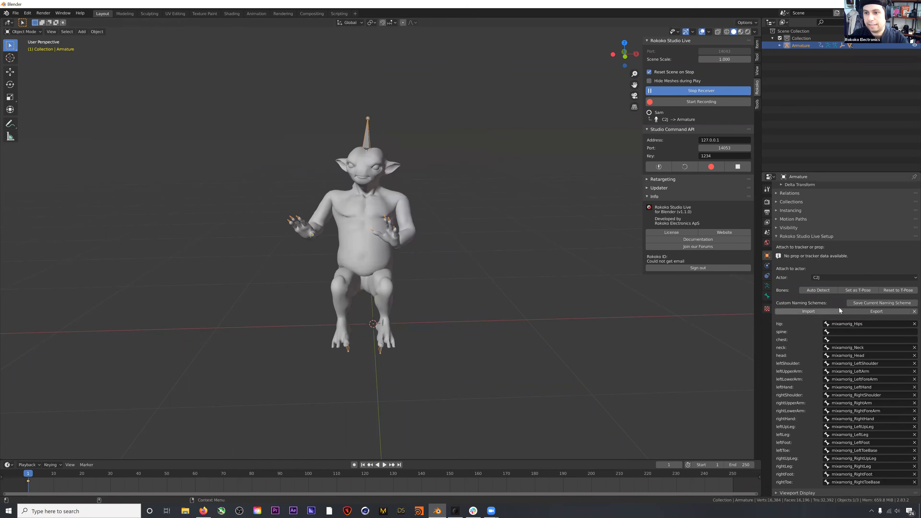
# Assign the mixamorig_Spine bone to the empty spine slot
pyautogui.click(865, 333)
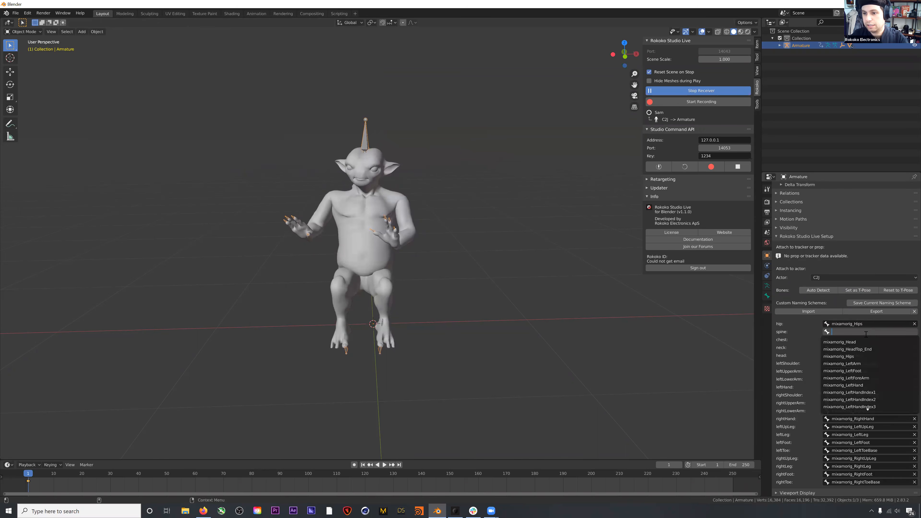
pyautogui.scroll(-12, 859, 379)
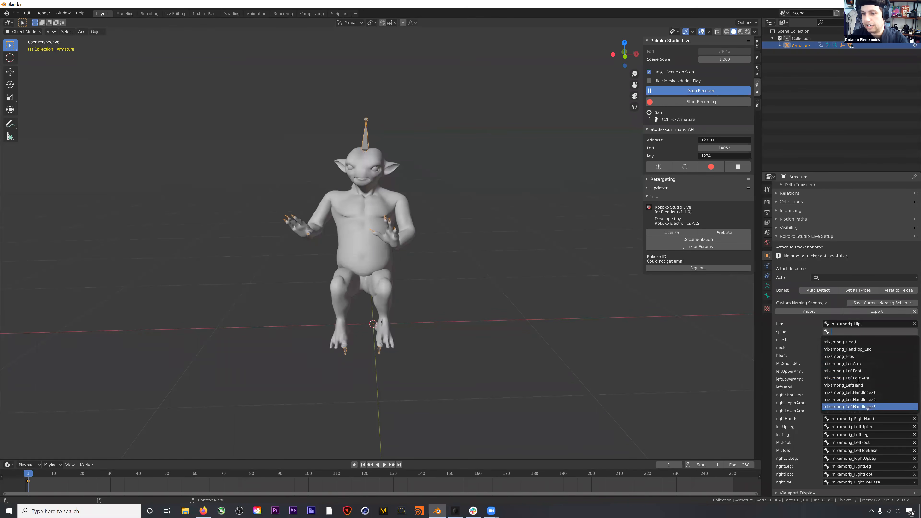
pyautogui.scroll(-16, 860, 379)
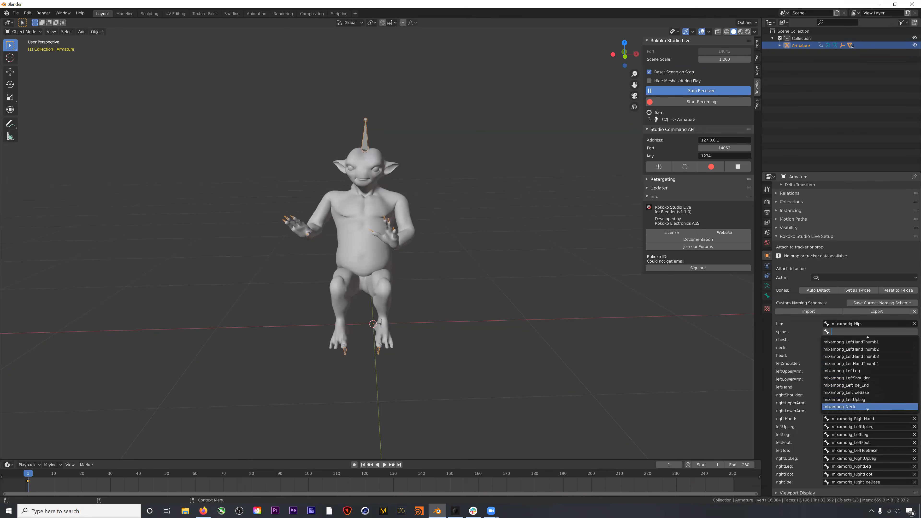
pyautogui.scroll(-15, 864, 374)
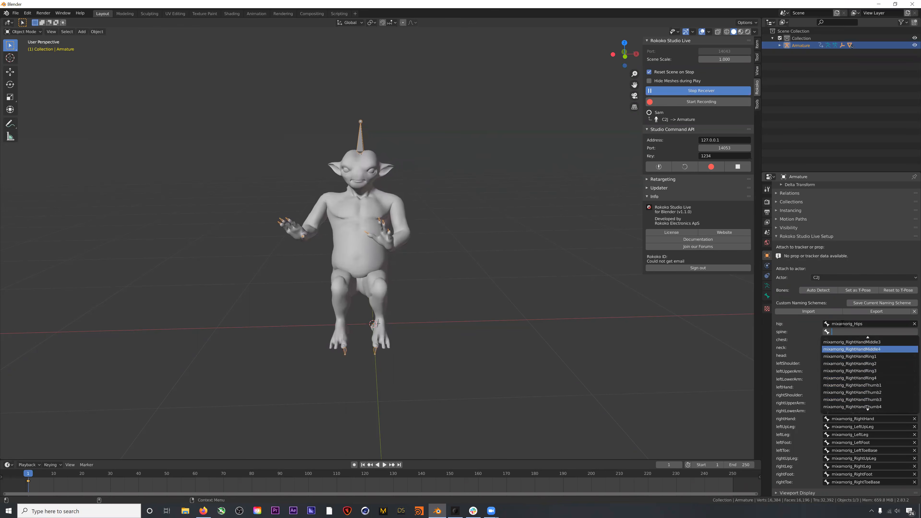
pyautogui.write('spin')
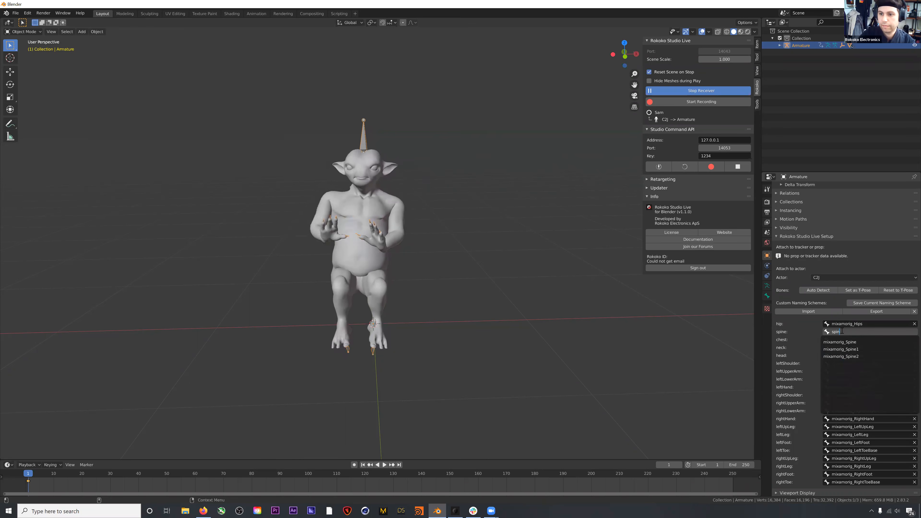
pyautogui.click(844, 343)
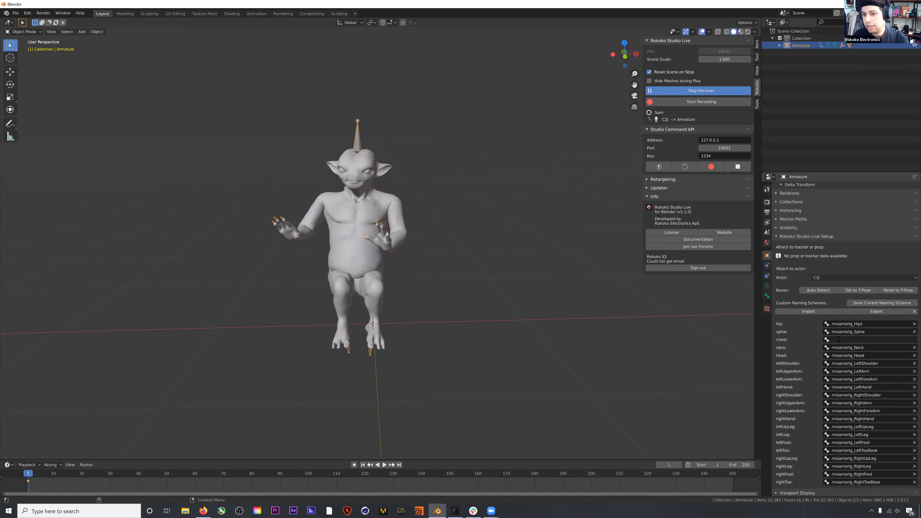
# Assign the mixamorig_Spine1 bone to the empty chest slot
pyautogui.click(839, 339)
pyautogui.write('spine')
pyautogui.press('Down')
pyautogui.press('Down')
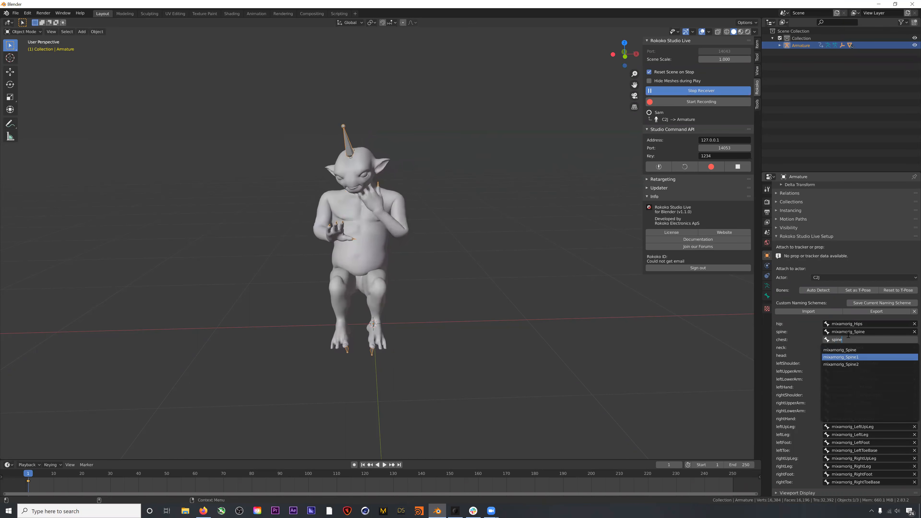
pyautogui.press('Return')
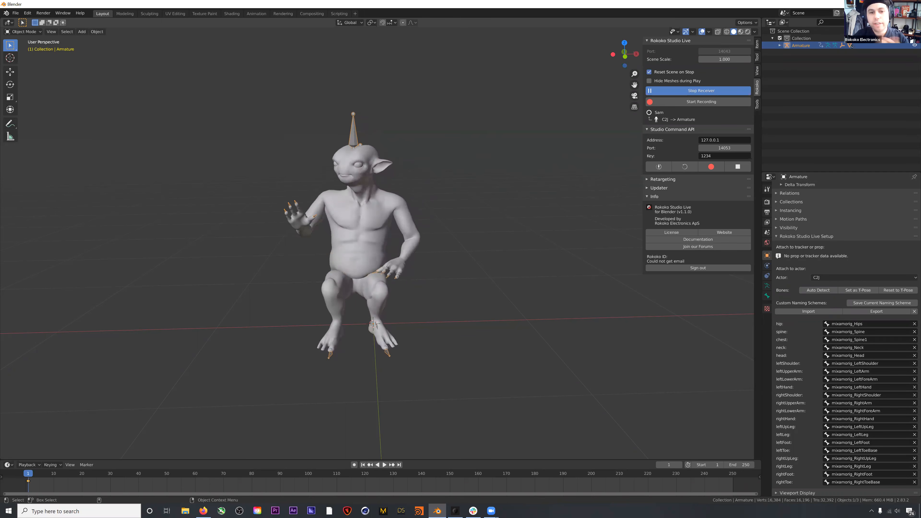
# Reselect mixamorig_Spine1 for the chest slot and look through the available bones
pyautogui.click(860, 339)
pyautogui.click(860, 341)
pyautogui.press('Return')
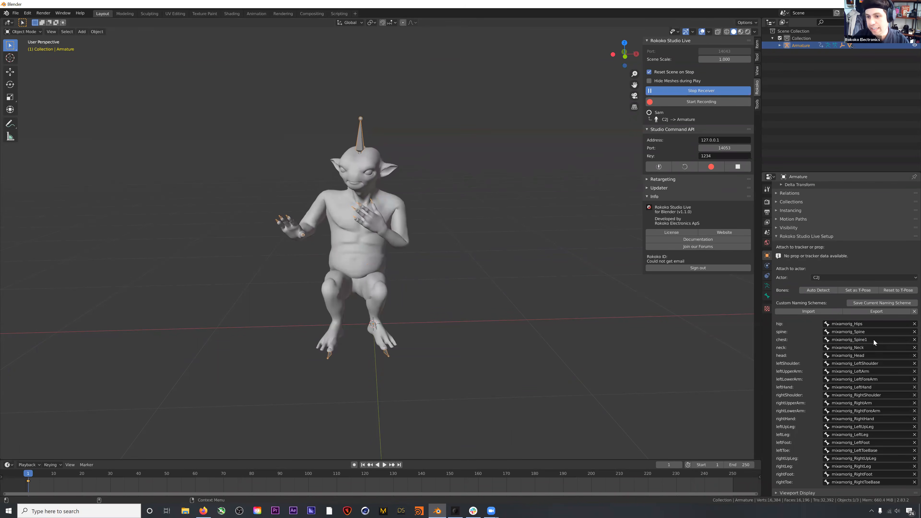
pyautogui.click(848, 341)
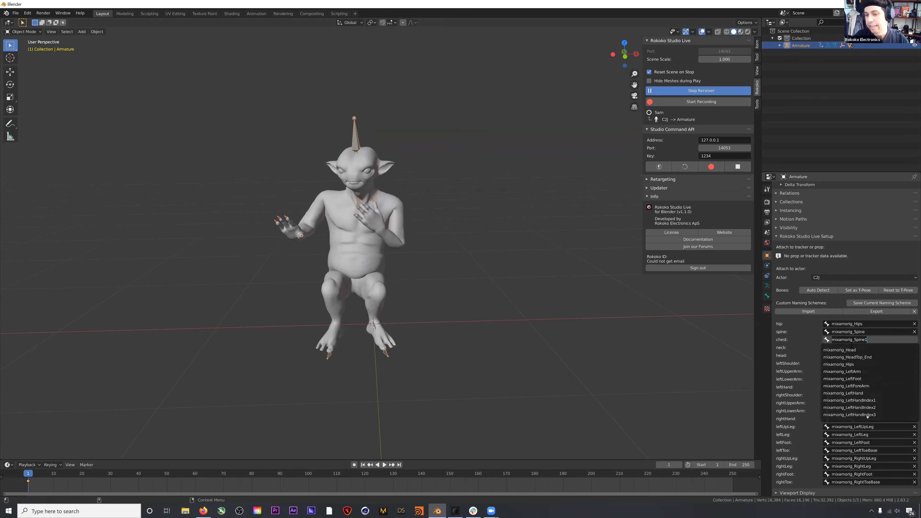
pyautogui.hotkey('ctrl', 'a')
pyautogui.write('spine')
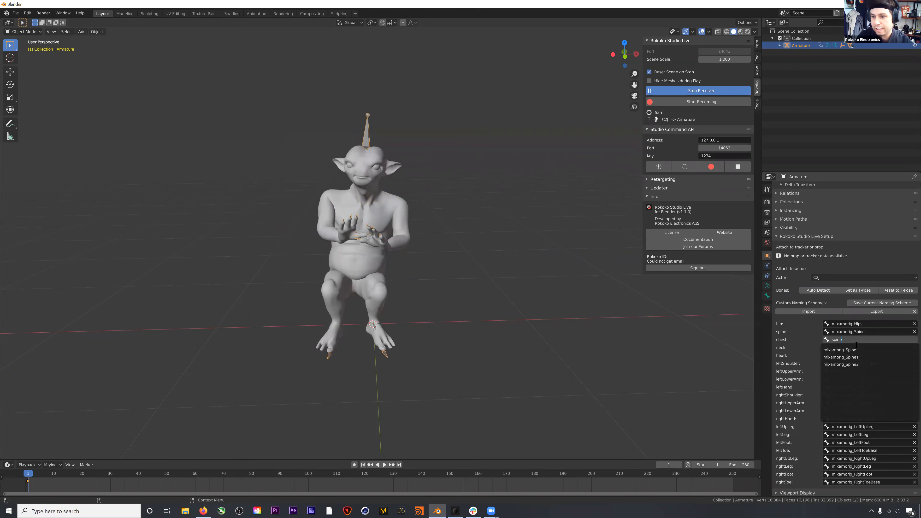
pyautogui.click(851, 357)
pyautogui.click(854, 342)
pyautogui.scroll(-15, 882, 357)
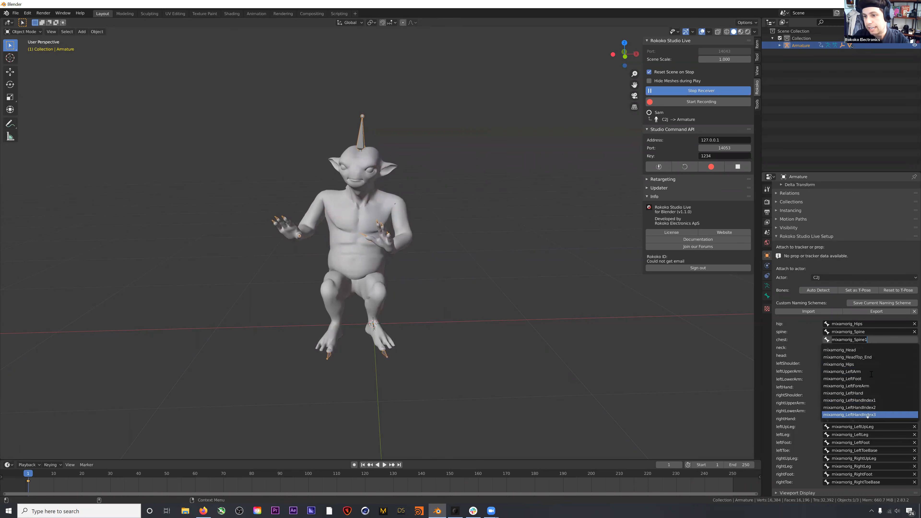
pyautogui.click(815, 337)
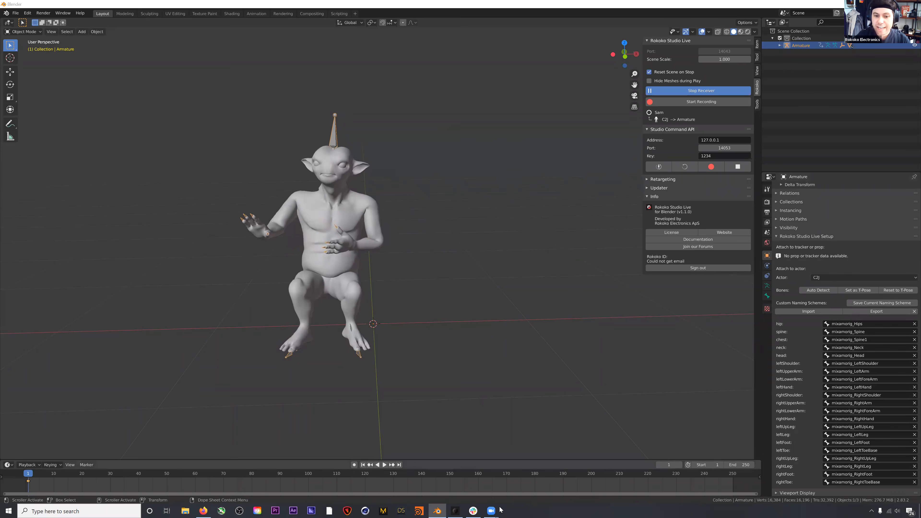
# Switch to Rokoko Studio, connect the available iPhone through Rokoko Remote, and pair its face input with the live actor profile
pyautogui.click(455, 511)
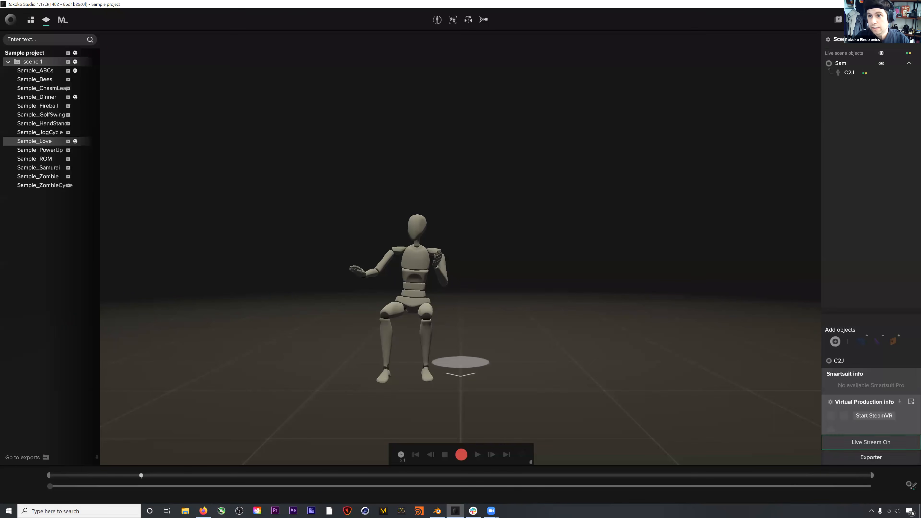
pyautogui.click(867, 19)
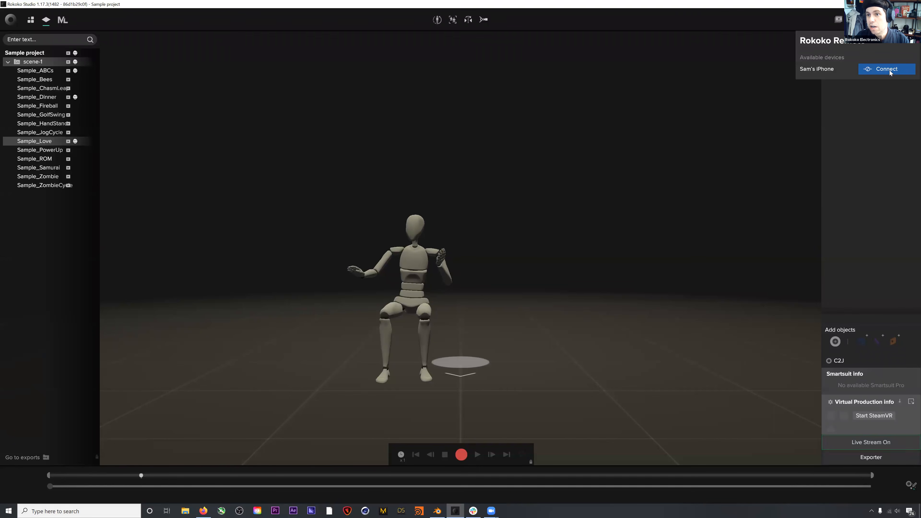
pyautogui.click(880, 70)
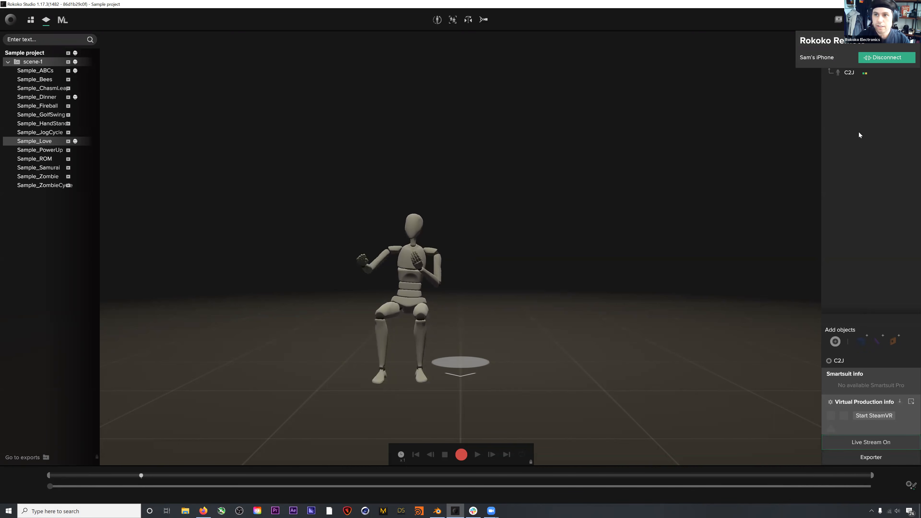
pyautogui.click(859, 132)
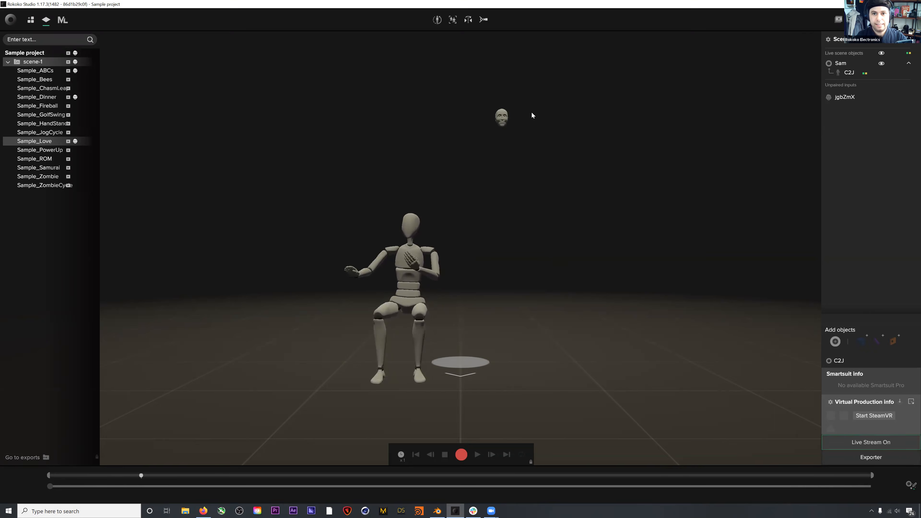
pyautogui.scroll(3, 530, 110)
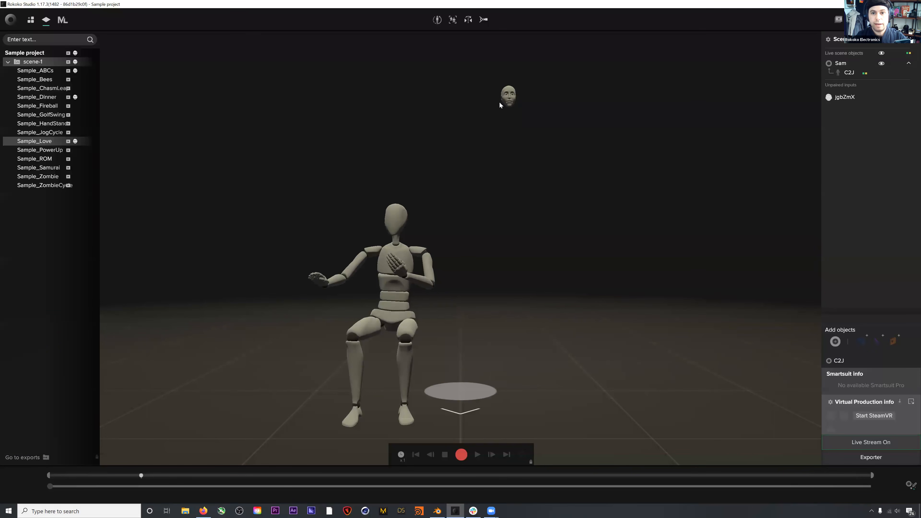
pyautogui.moveTo(842, 100); pyautogui.dragTo(840, 67)
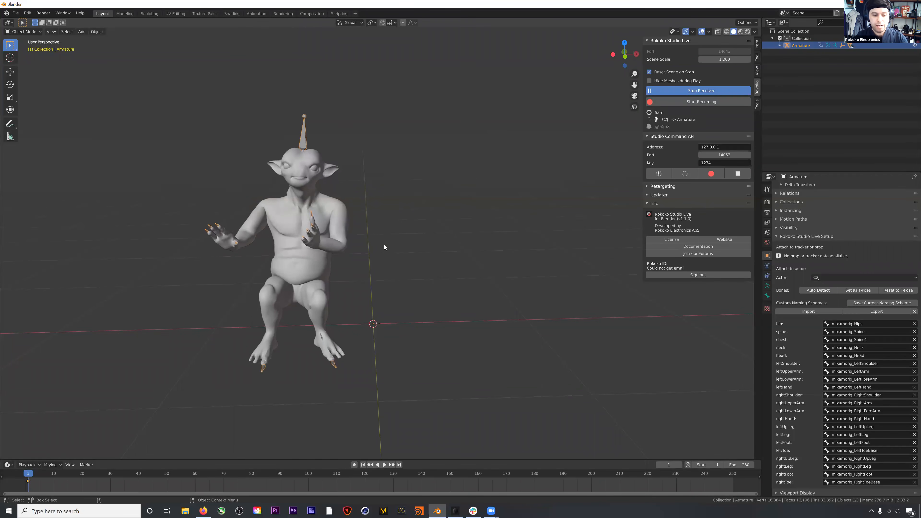
# In Blender, attach the face input jgbZmX to the character's body mesh and auto-detect its shape keys
pyautogui.click(413, 216)
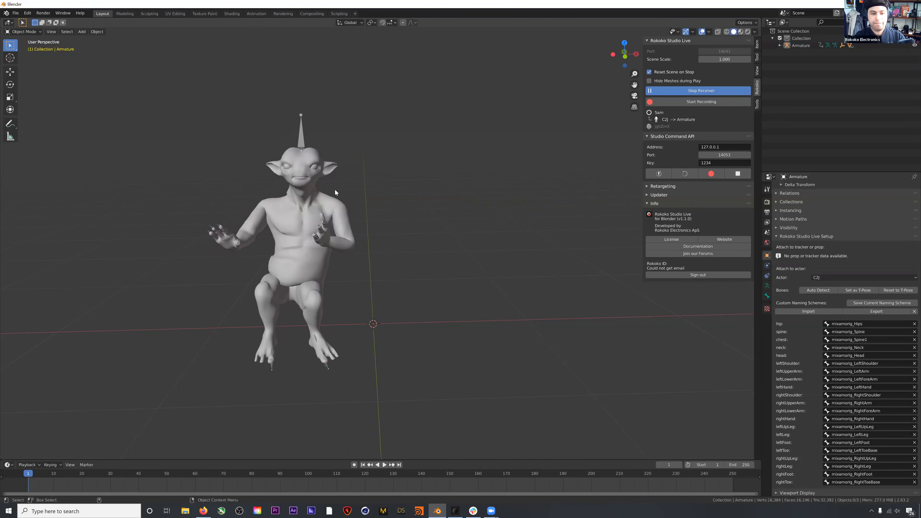
pyautogui.click(301, 167)
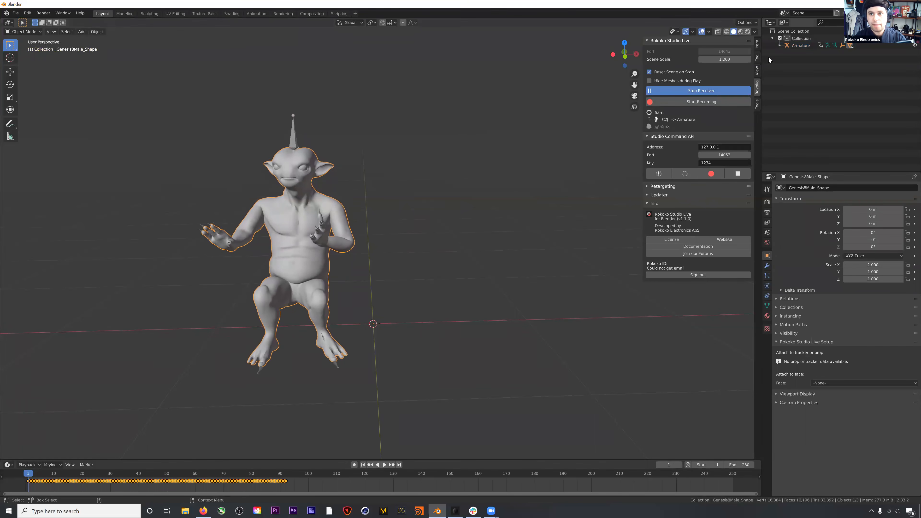
pyautogui.click(346, 152)
pyautogui.click(300, 165)
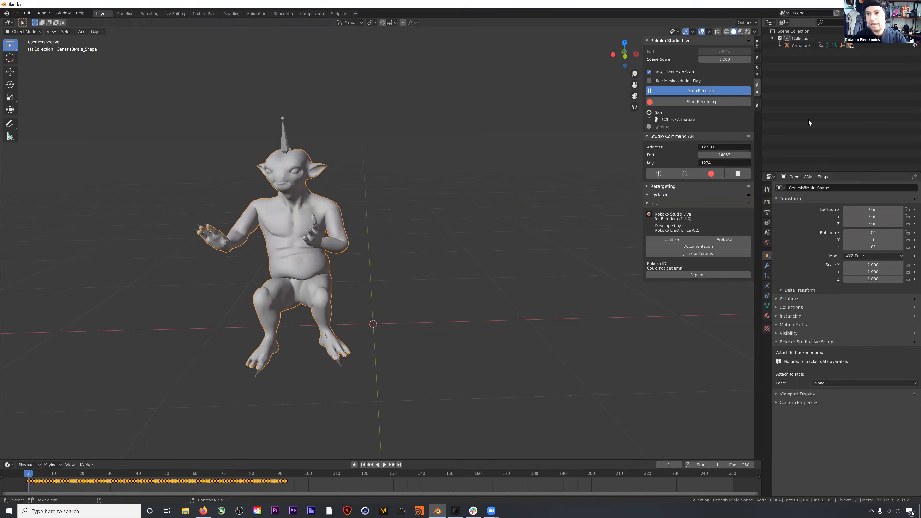
pyautogui.click(799, 45)
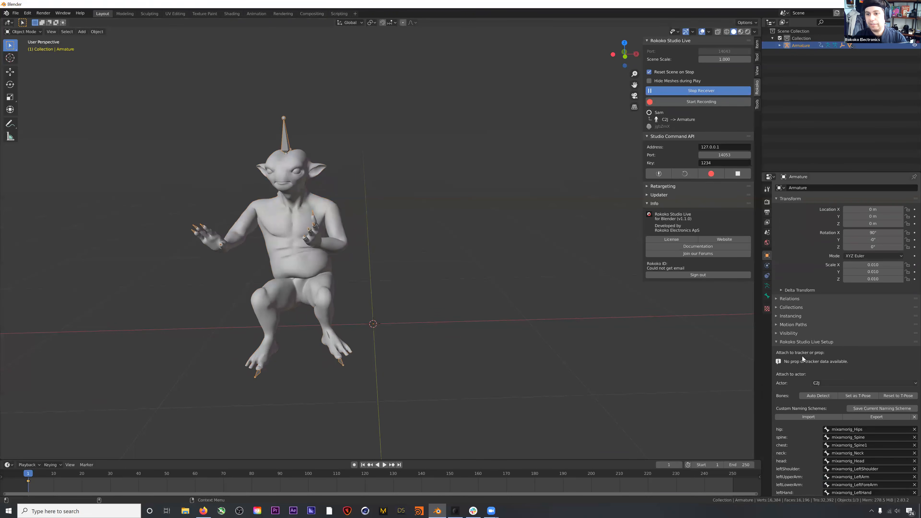
pyautogui.click(303, 204)
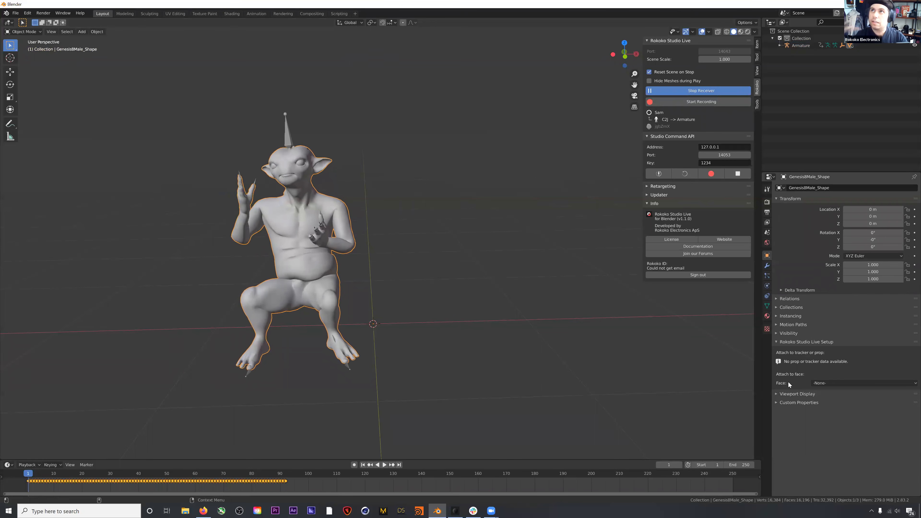
pyautogui.click(818, 382)
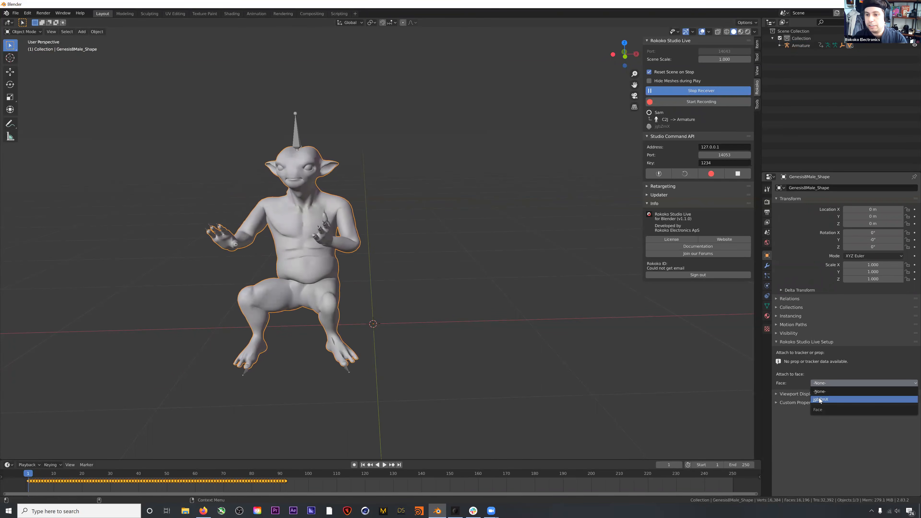
pyautogui.click(820, 400)
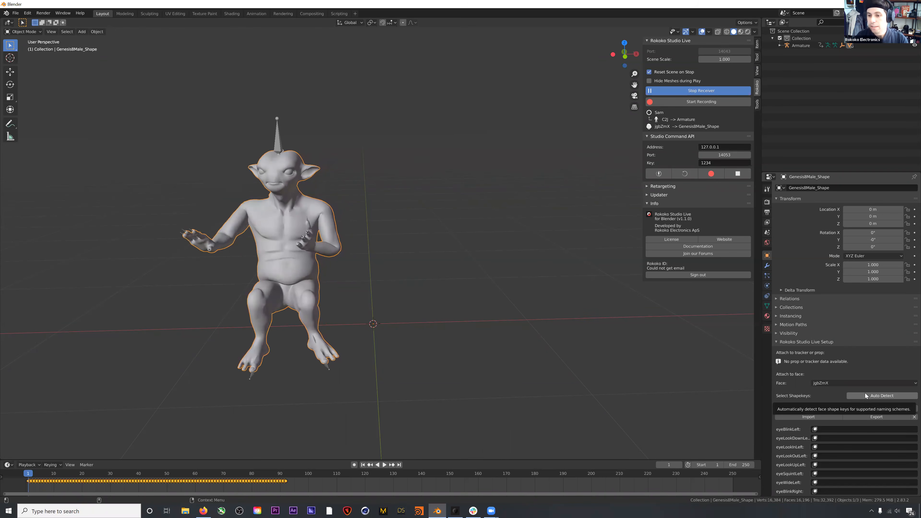
pyautogui.click(865, 395)
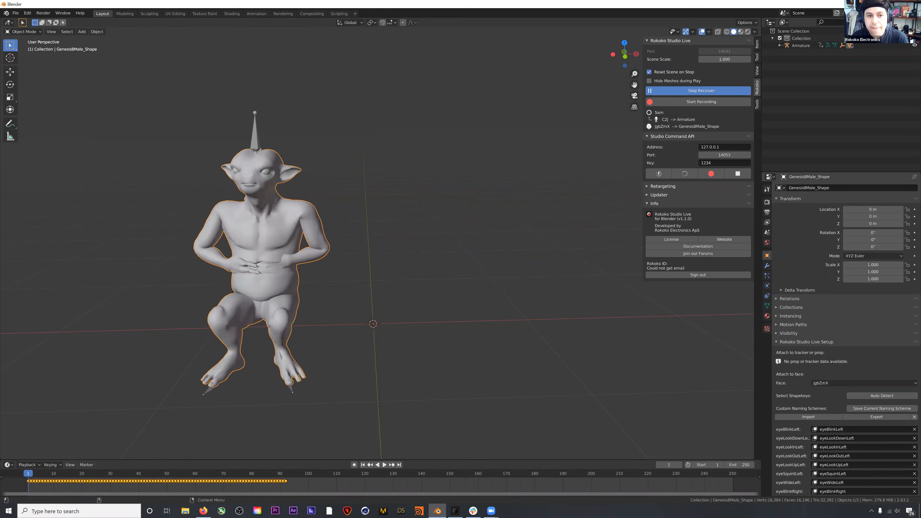
# Record a take of the live-streamed body and face motion, and stop the receiver
pyautogui.click(687, 101)
pyautogui.click(692, 103)
pyautogui.click(725, 92)
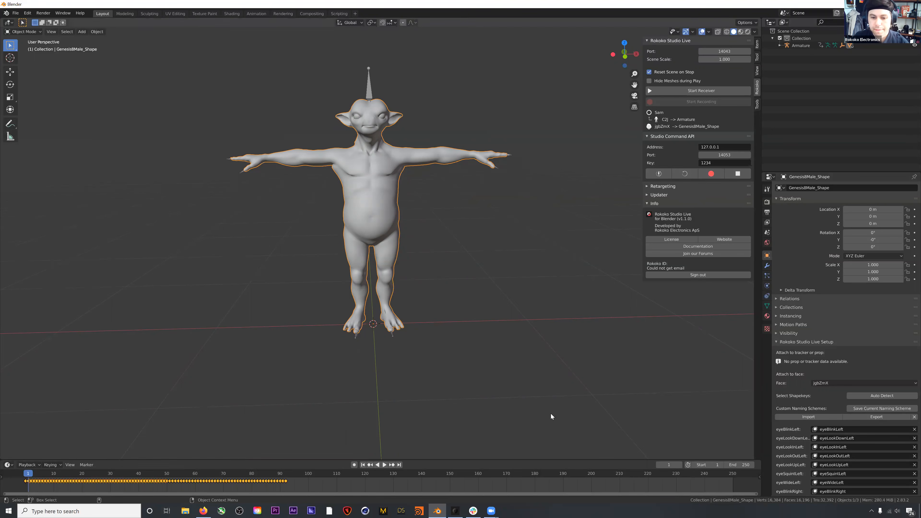
# Switch to Rokoko Studio and remove the jgbZmX face input from the live actor
pyautogui.hotkey('alt', 'Tab')
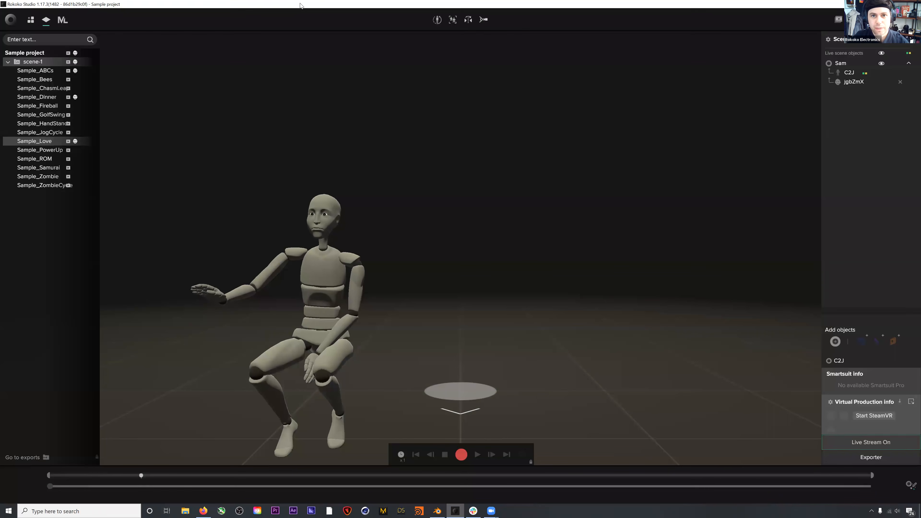
pyautogui.click(901, 83)
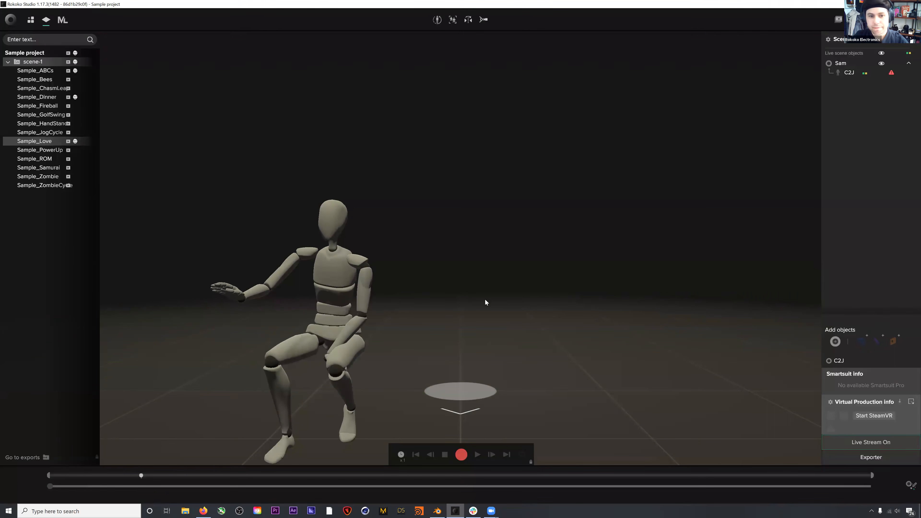
pyautogui.scroll(-3, 465, 299)
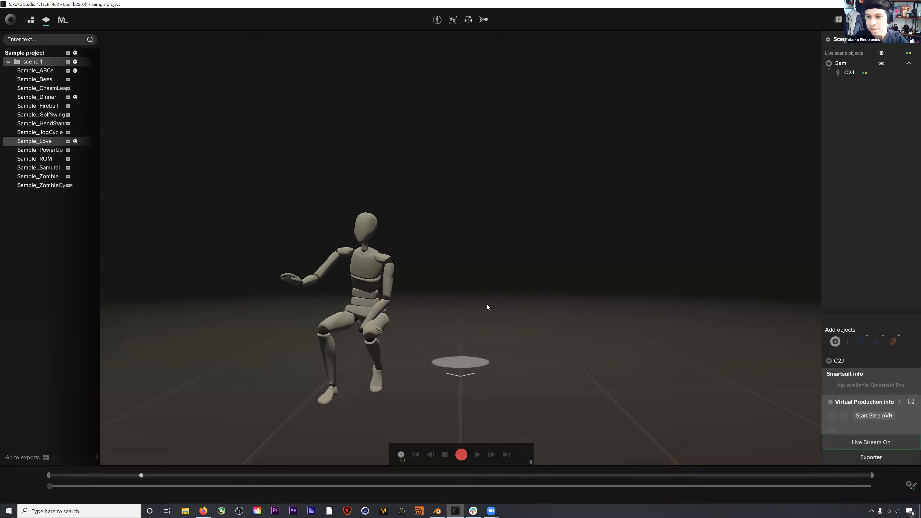
pyautogui.scroll(-1, 487, 304)
# Add the DemoProfile actor to the live scene and remove it again, keeping the original actor's inputs expanded
pyautogui.click(841, 66)
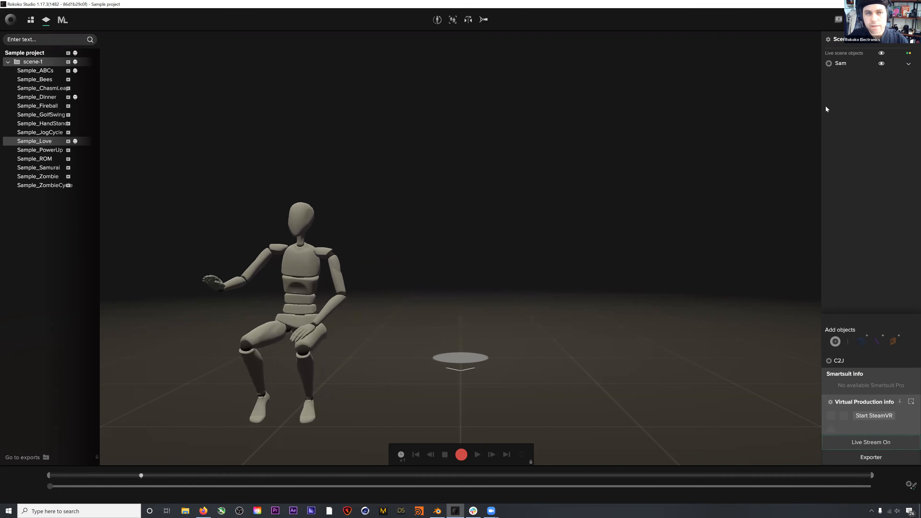
pyautogui.click(836, 342)
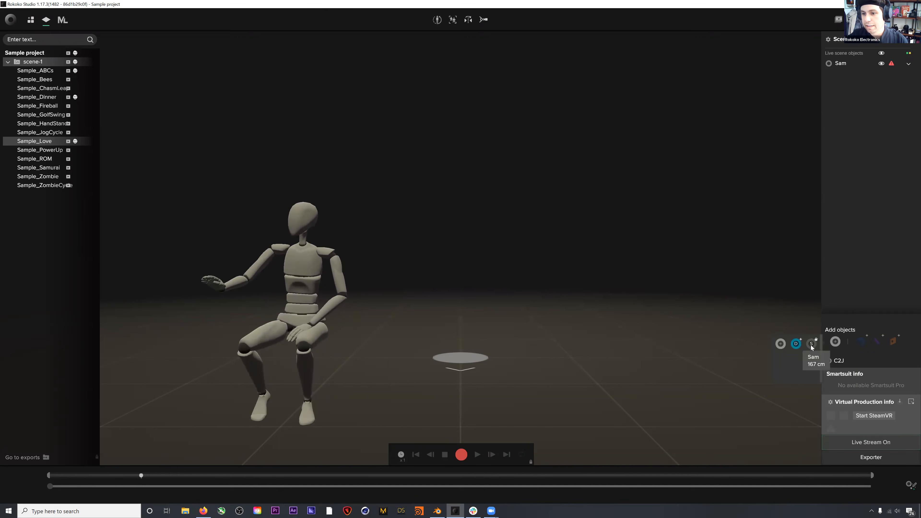
pyautogui.click(796, 344)
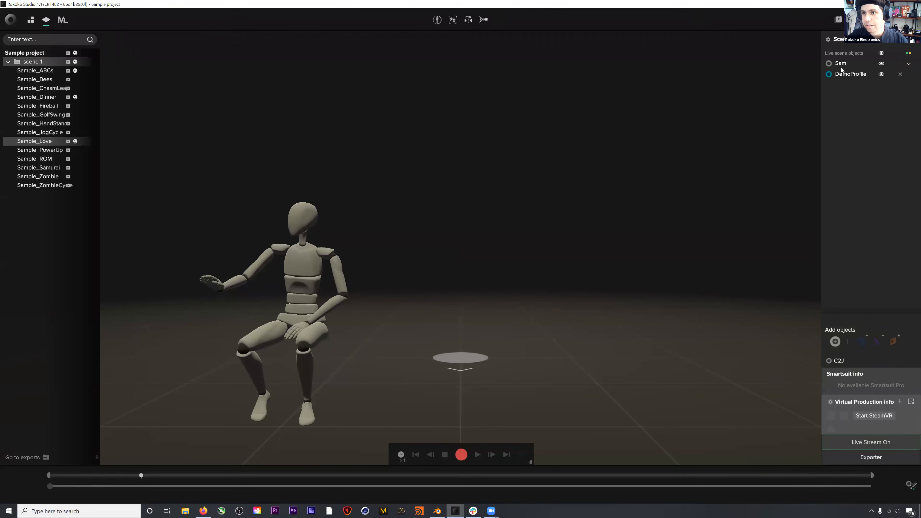
pyautogui.click(900, 74)
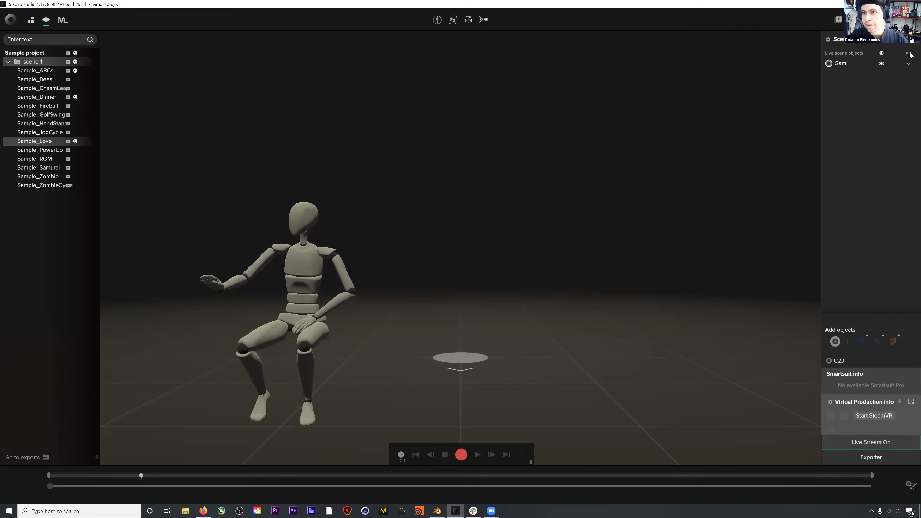
pyautogui.click(909, 65)
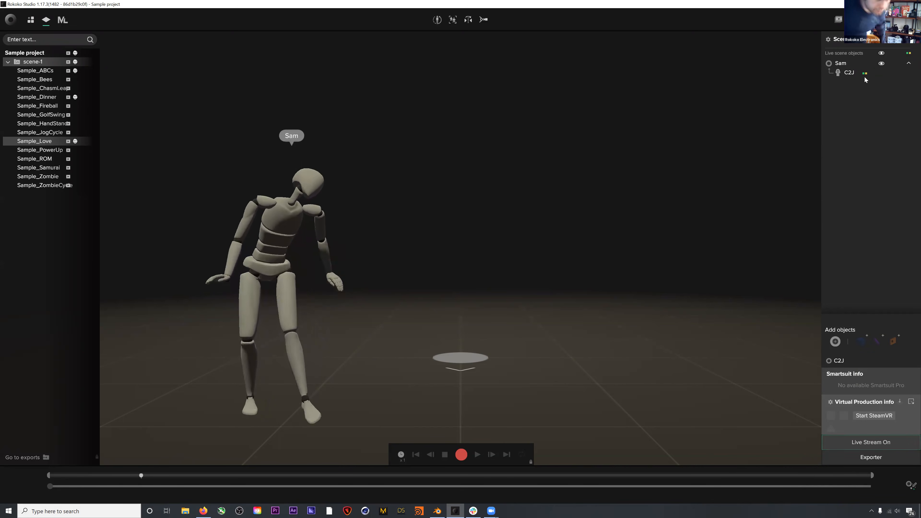
# Calibrate the live actor with the straight pose and record a take of about 10 seconds
pyautogui.click(438, 21)
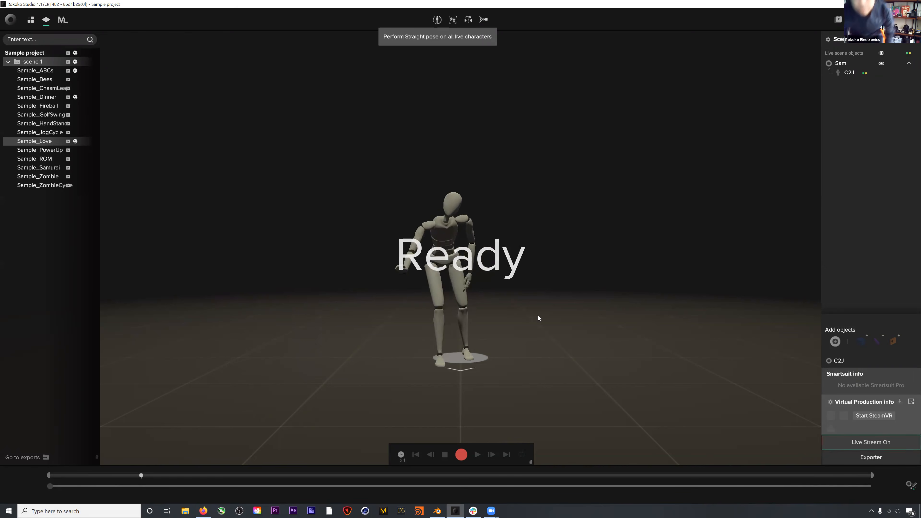
pyautogui.click(462, 453)
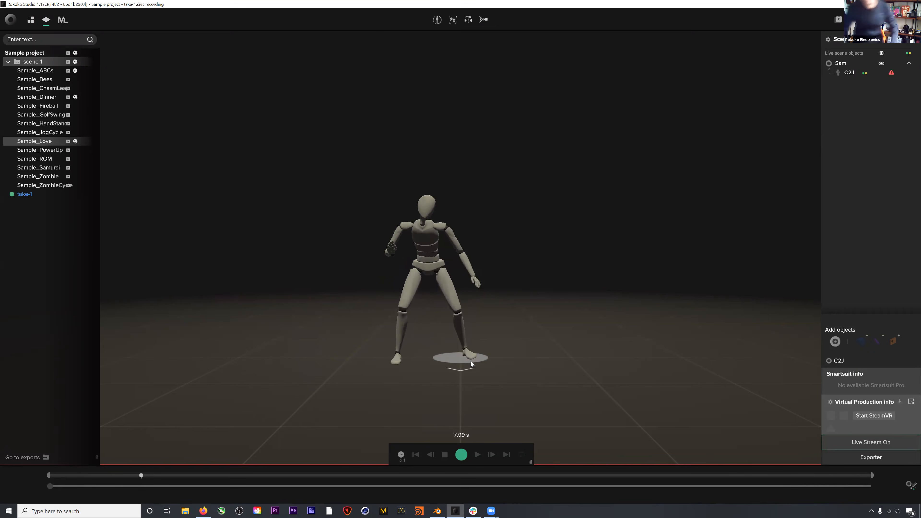
pyautogui.click(466, 454)
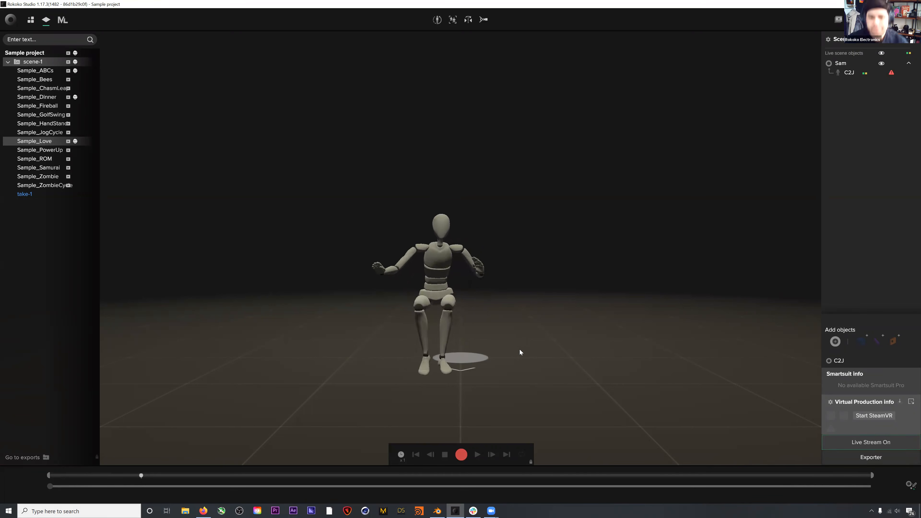
# Play back take-1, pause it, and scrub back to about 3.3 s to review the foot contacts
pyautogui.click(38, 194)
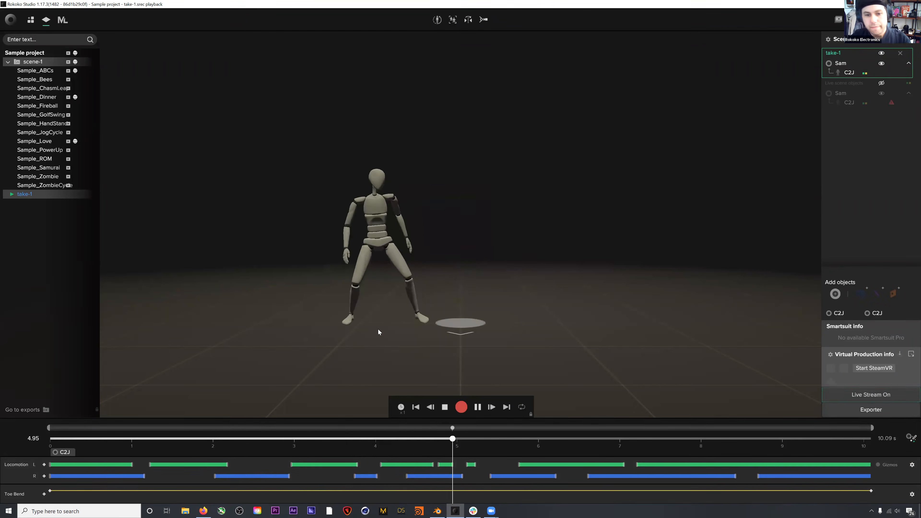
pyautogui.press('space')
pyautogui.moveTo(499, 439); pyautogui.dragTo(454, 439)
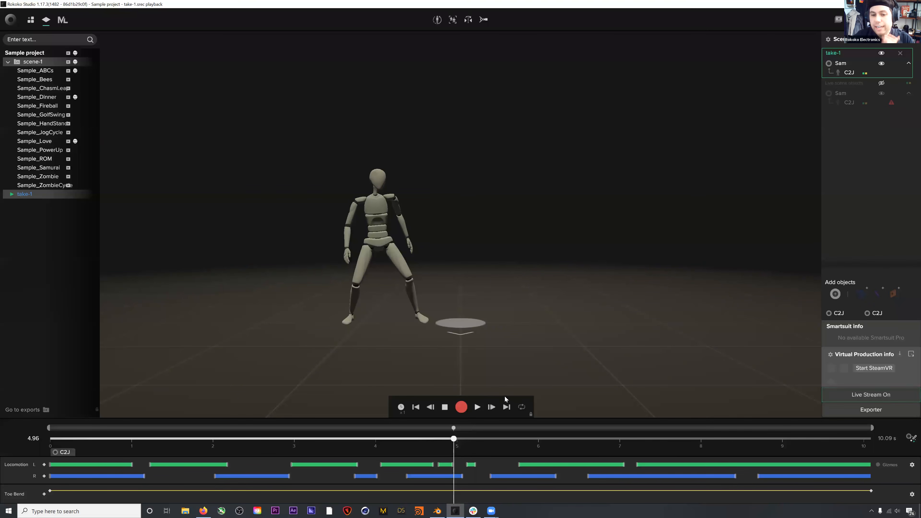
pyautogui.moveTo(454, 439)
pyautogui.mouseDown()
pyautogui.moveTo(436, 439)
pyautogui.moveTo(444, 439)
pyautogui.mouseUp()
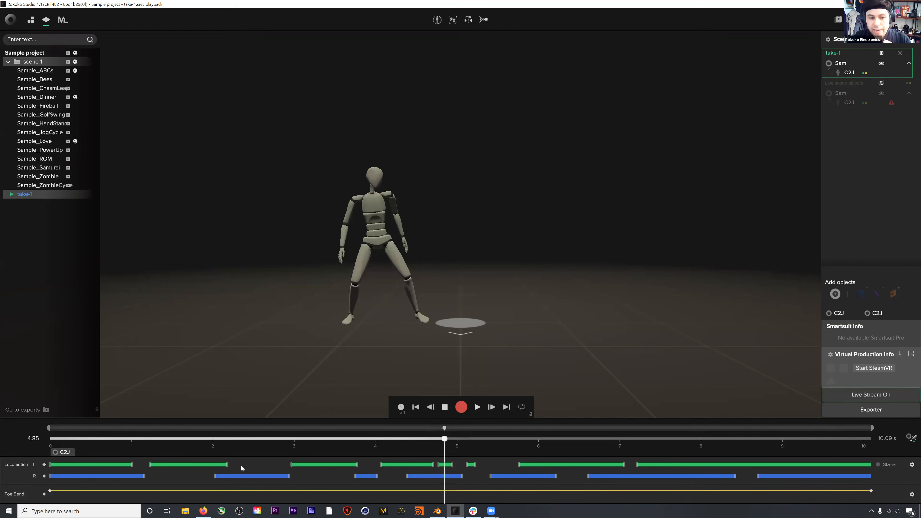
pyautogui.moveTo(445, 439); pyautogui.dragTo(318, 439)
# Turn on the locomotion gizmos and scrub take-1 to about 5.5 s to inspect the foot contacts
pyautogui.click(878, 465)
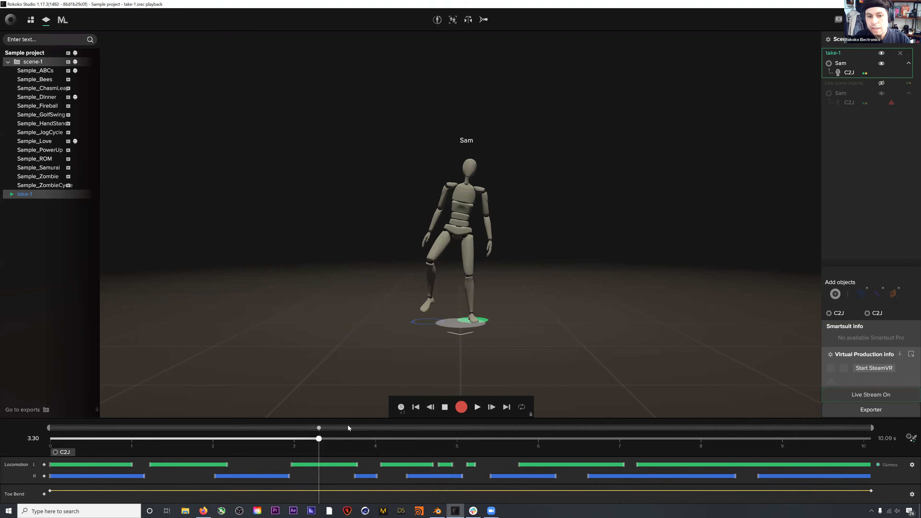
pyautogui.moveTo(319, 439); pyautogui.dragTo(480, 446)
pyautogui.click(479, 445)
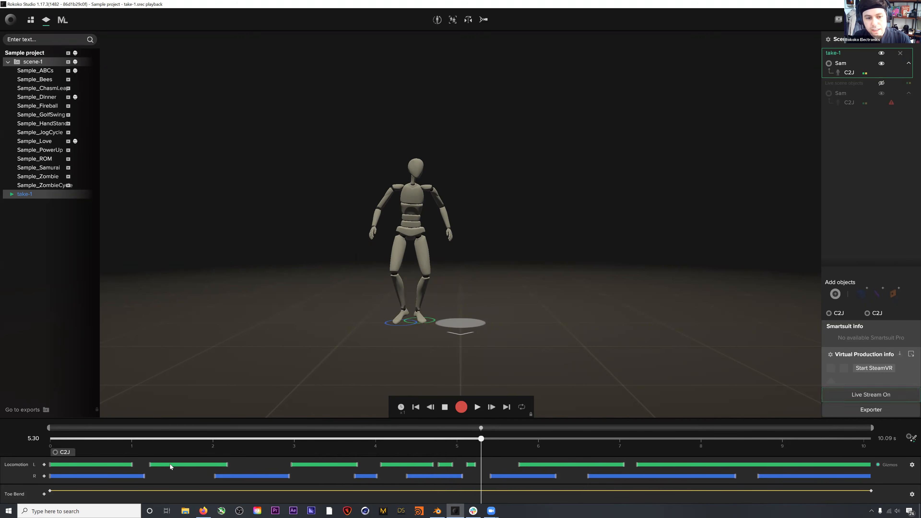
pyautogui.moveTo(482, 440)
pyautogui.mouseDown()
pyautogui.moveTo(533, 440)
pyautogui.moveTo(497, 440)
pyautogui.mouseUp()
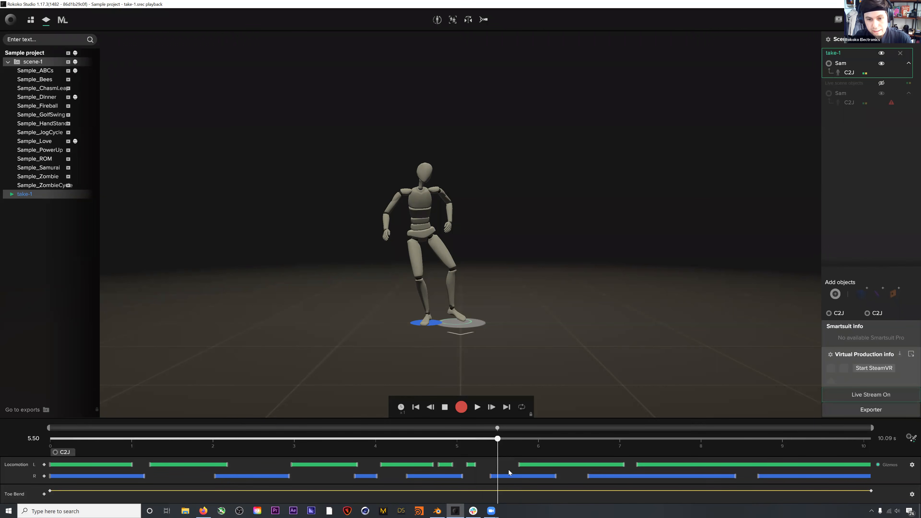
# Tweak take-1's short left-foot contact just past 5 s, then turn on the Foot IK filter and process the changes
pyautogui.moveTo(497, 440); pyautogui.dragTo(490, 459)
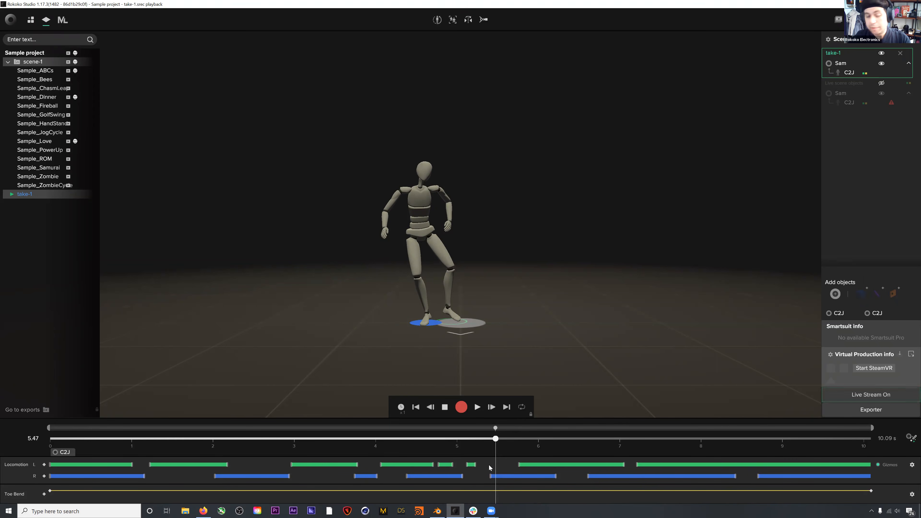
pyautogui.moveTo(476, 464); pyautogui.dragTo(486, 441)
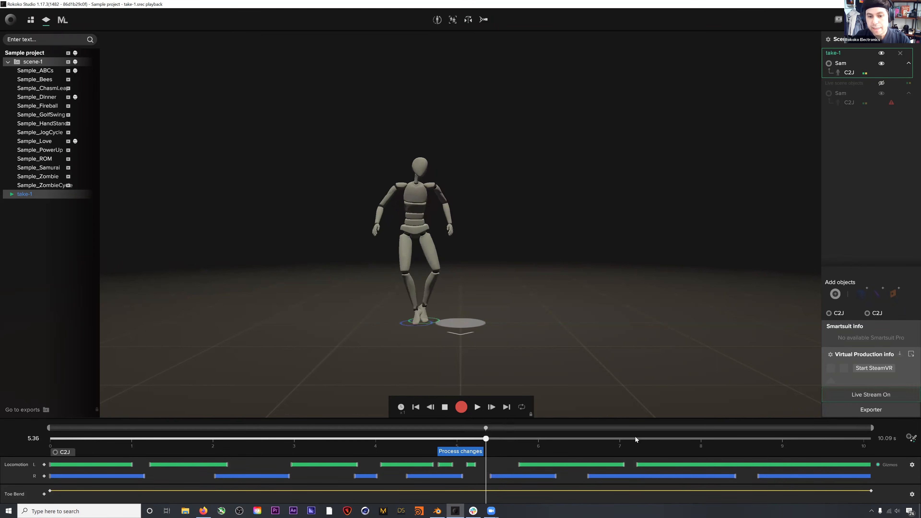
pyautogui.click(910, 439)
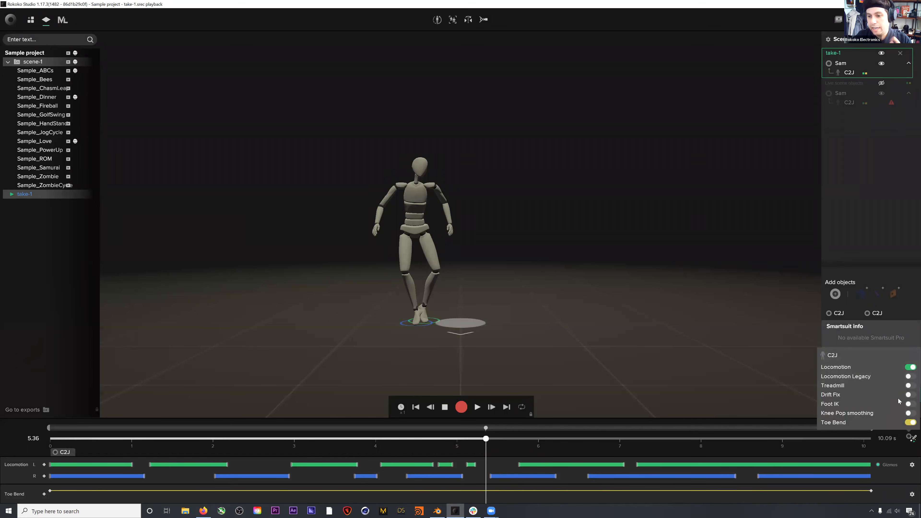
pyautogui.click(909, 404)
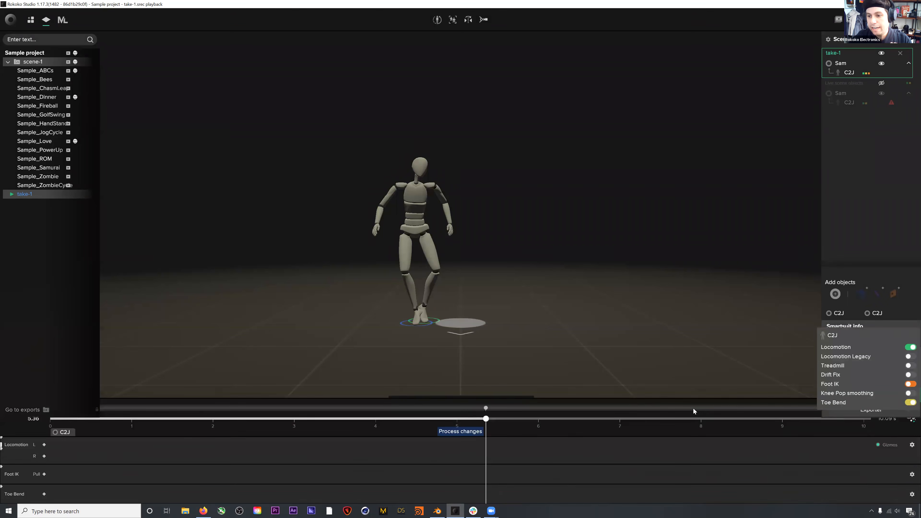
pyautogui.click(465, 435)
# Scrub take-1 back to around 3.9 s to review the foot motion with Foot IK applied
pyautogui.moveTo(486, 418); pyautogui.dragTo(373, 419)
pyautogui.moveTo(323, 432); pyautogui.dragTo(362, 424)
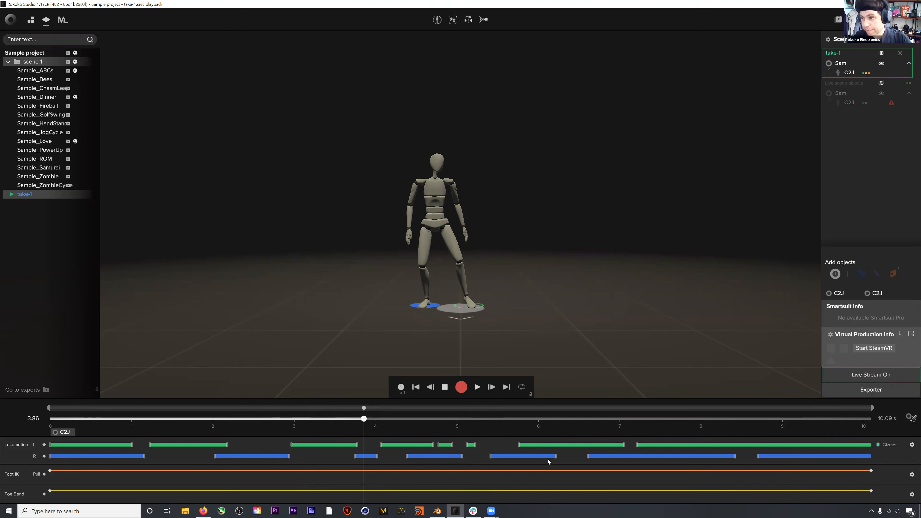
pyautogui.moveTo(384, 419); pyautogui.dragTo(405, 417)
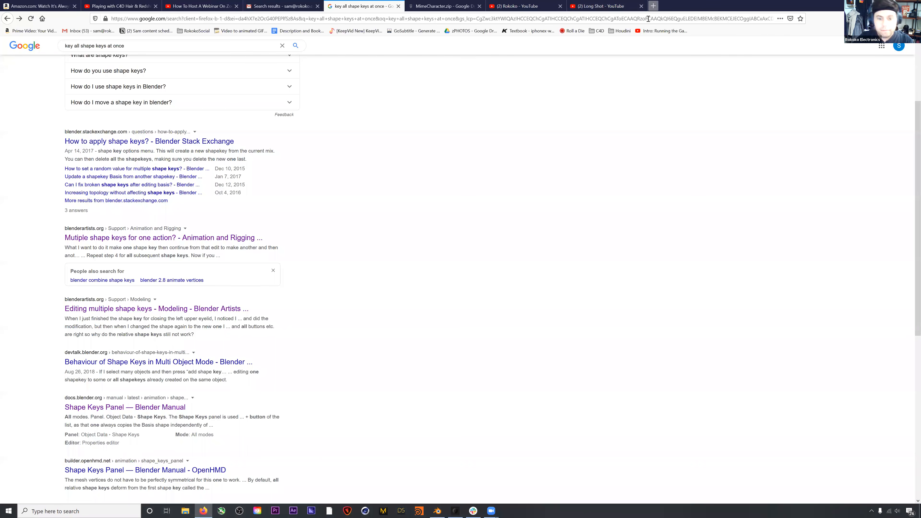
# Search the web in a new Firefox tab for "blender stage create", view the studio backdrop video, and return to the results
pyautogui.hotkey('ctrl', 't')
pyautogui.write('blender stage create')
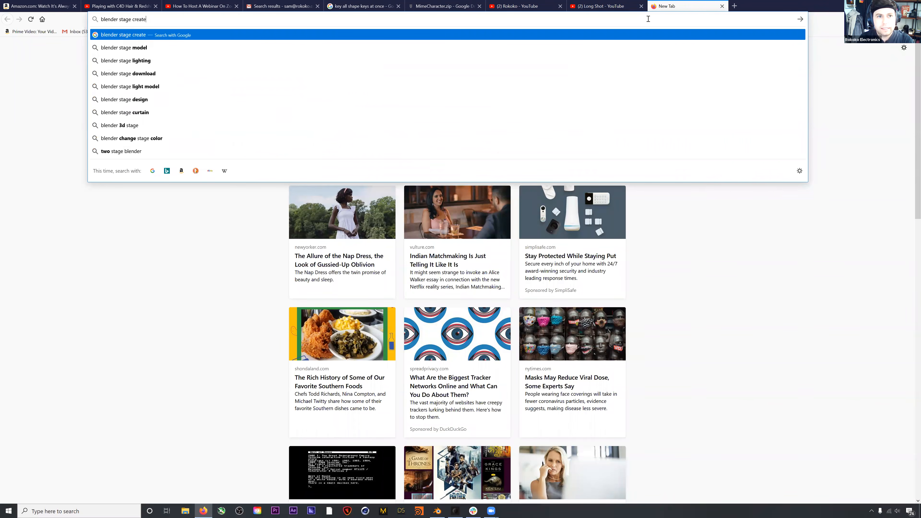
pyautogui.press('Return')
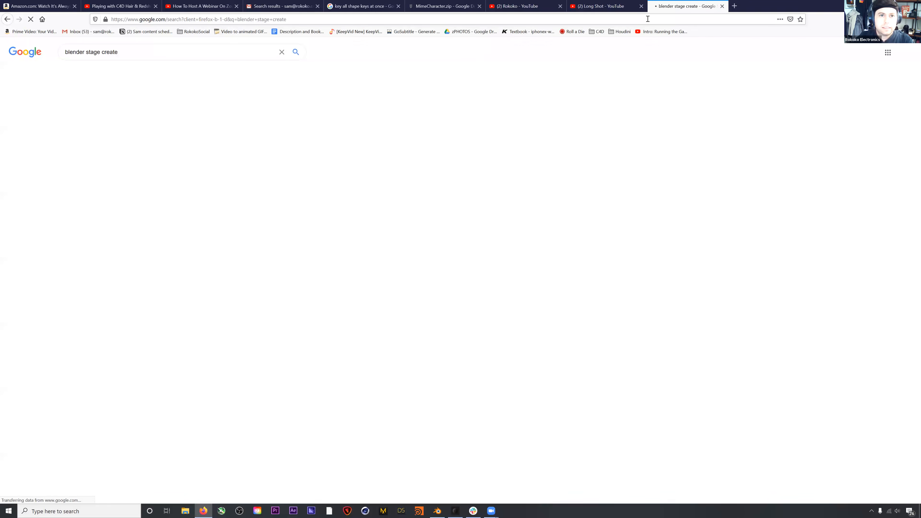
pyautogui.click(191, 136)
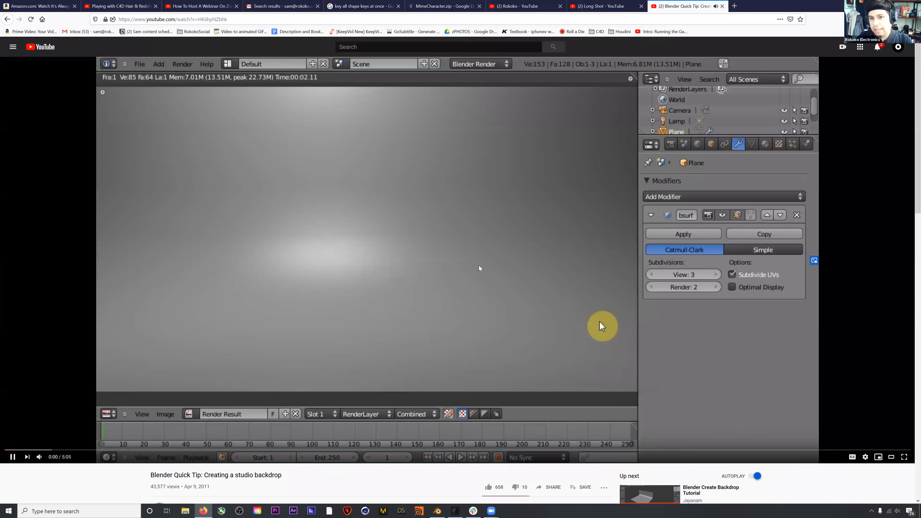
pyautogui.click(479, 268)
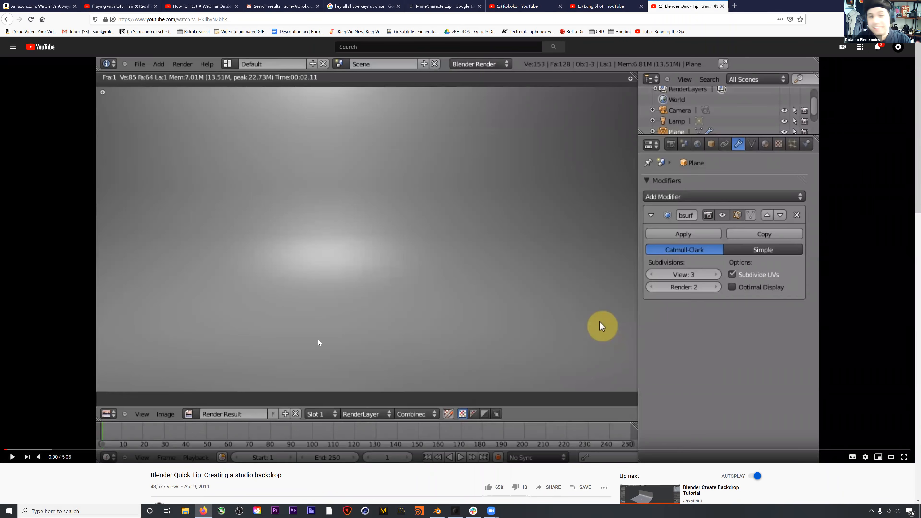
pyautogui.hotkey('alt', 'Left')
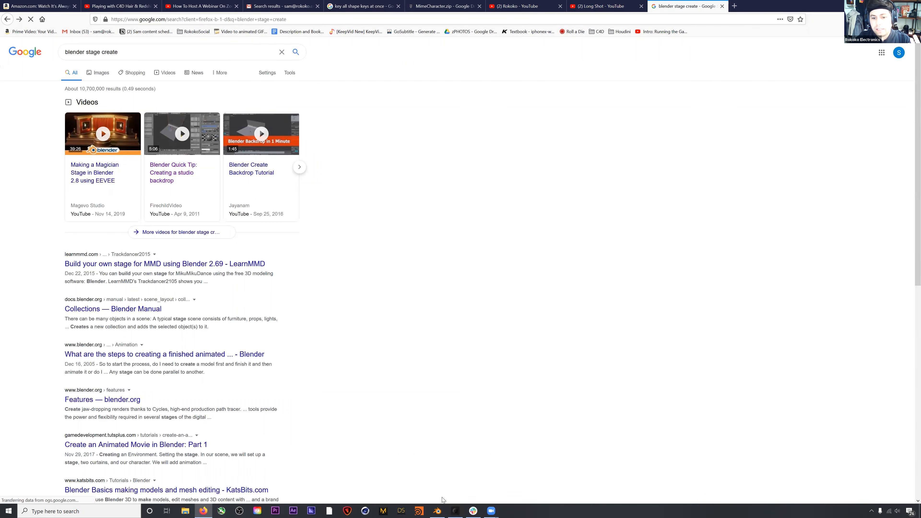
# Switch to Blender, select the creature mesh, play its recorded animation briefly, and scrub the timeline to frame 0
pyautogui.moveTo(438, 510)
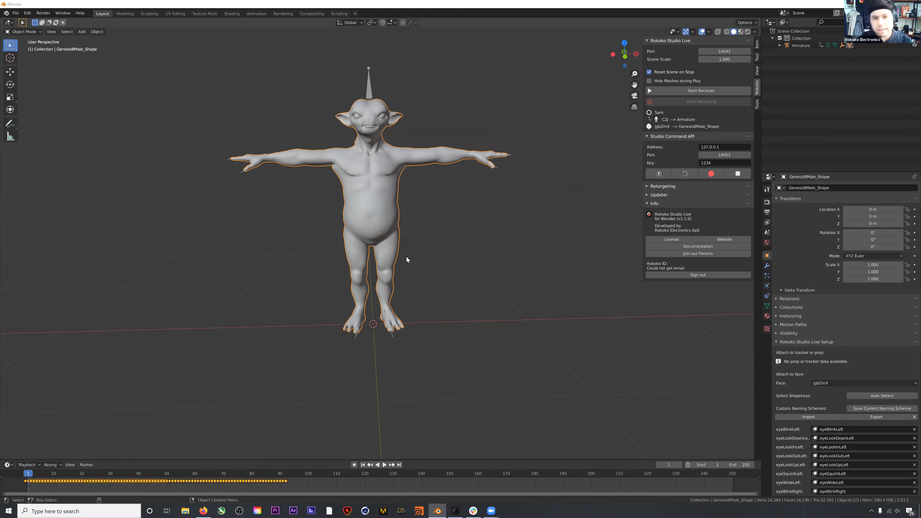
pyautogui.scroll(-2, 406, 259)
pyautogui.click(443, 213)
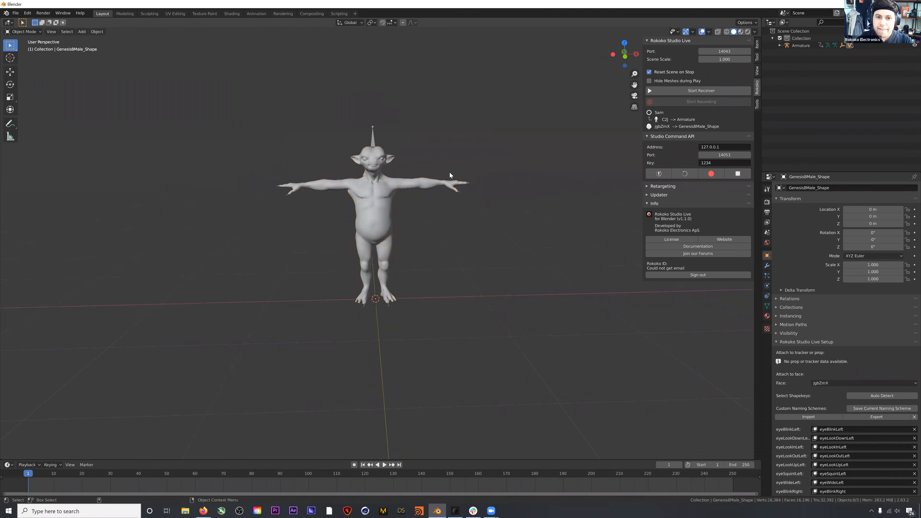
pyautogui.click(385, 185)
pyautogui.click(442, 154)
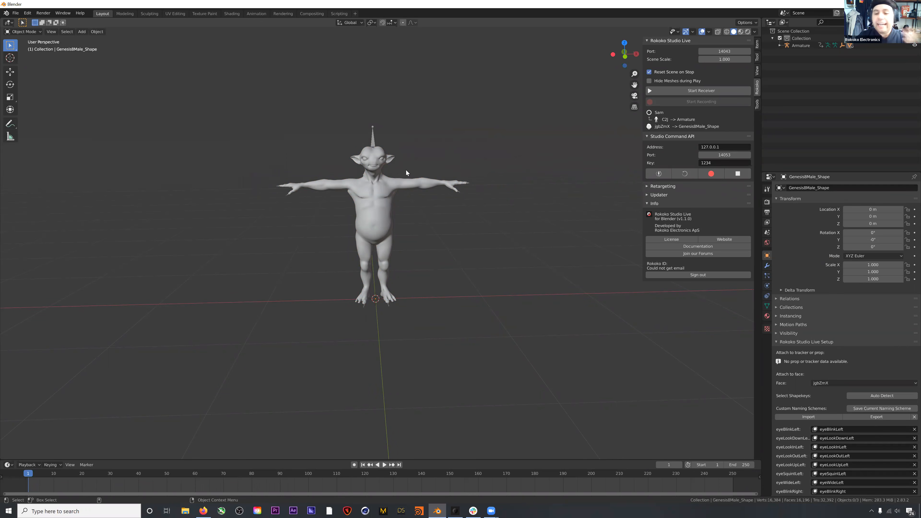
pyautogui.click(406, 183)
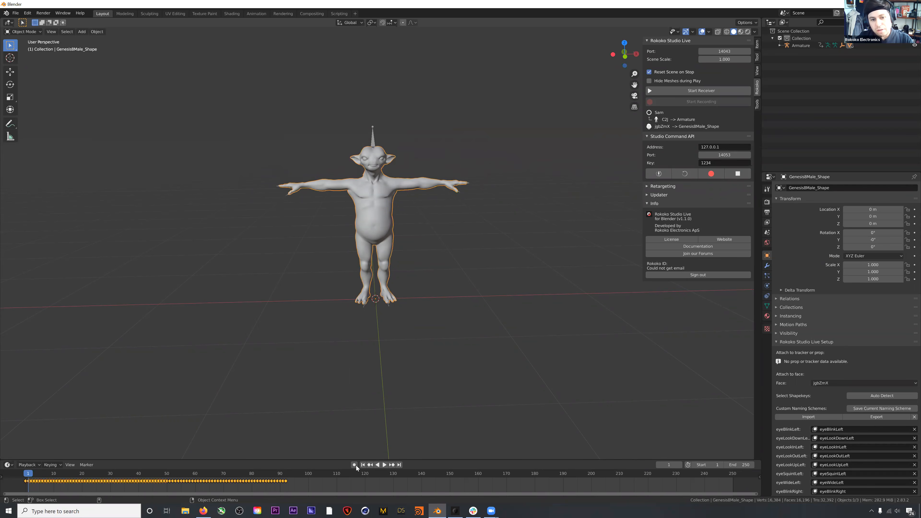
pyautogui.click(384, 465)
pyautogui.click(382, 465)
pyautogui.moveTo(234, 473); pyautogui.dragTo(25, 473)
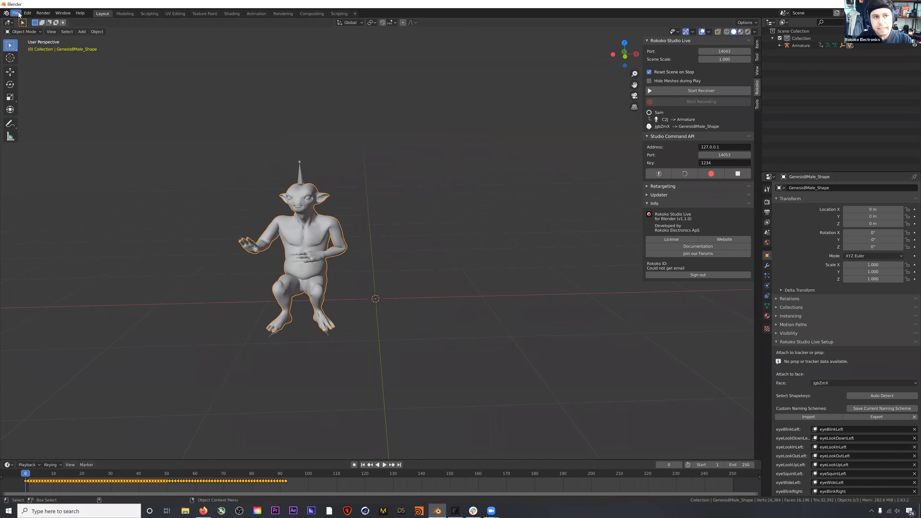
# Set the world background color to black and switch the viewport to rendered shading
pyautogui.click(550, 172)
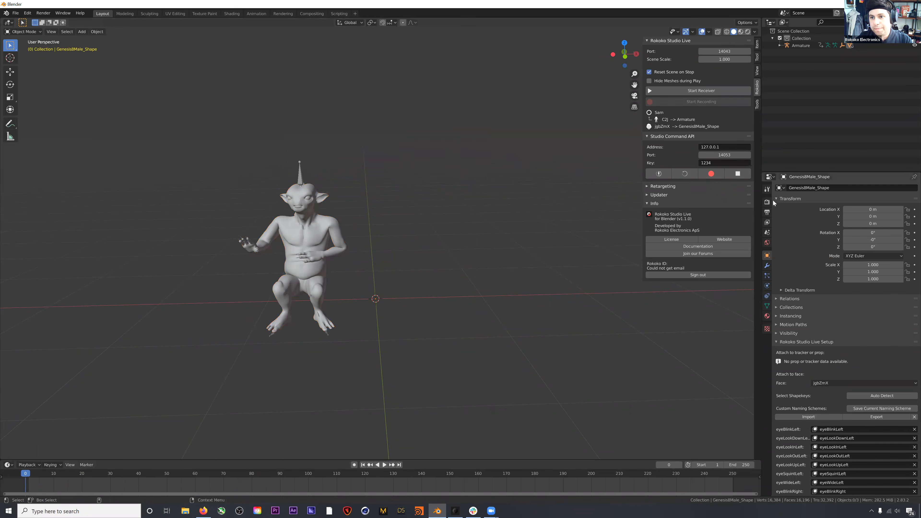
pyautogui.click(767, 242)
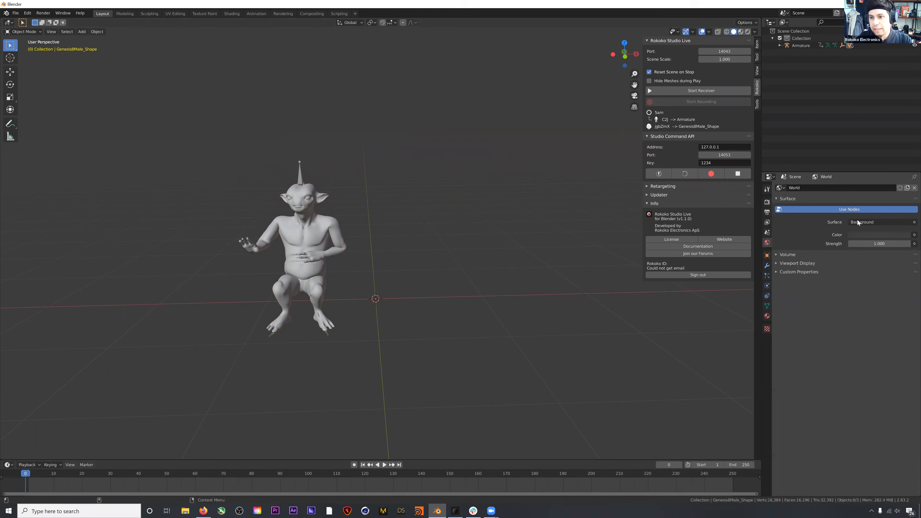
pyautogui.click(876, 235)
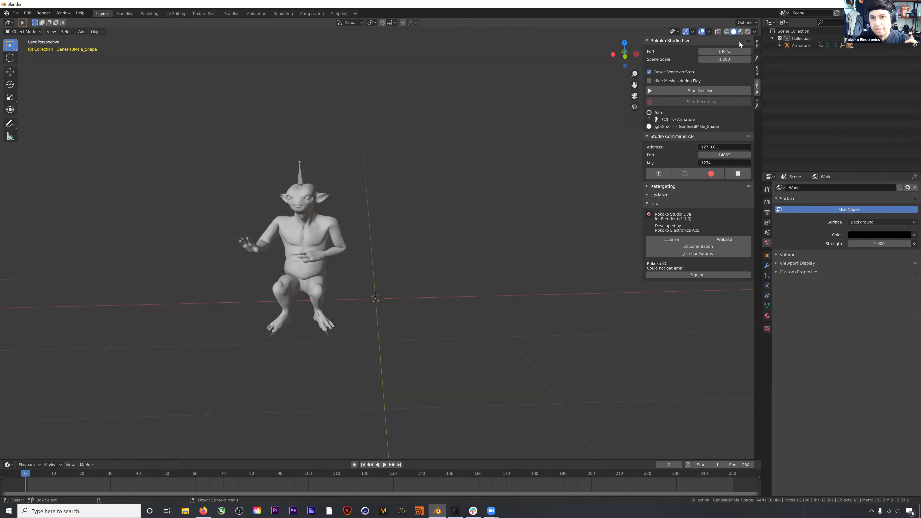
pyautogui.click(748, 31)
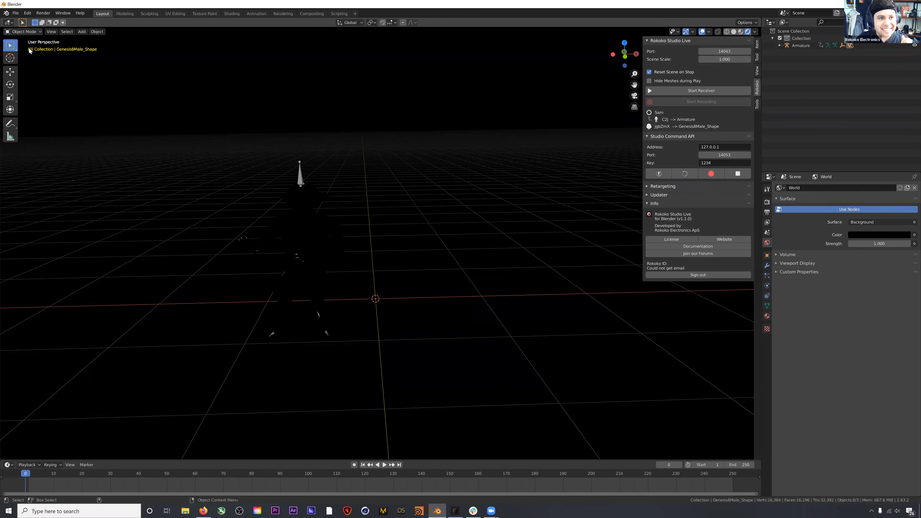
# Add an area light and move it up and across until it sits directly above the creature's head
pyautogui.click(83, 32)
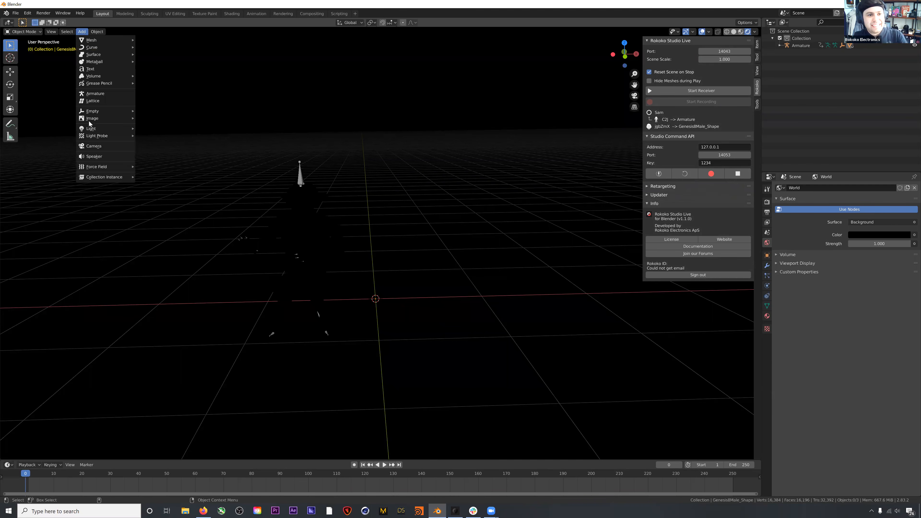
pyautogui.moveTo(105, 129)
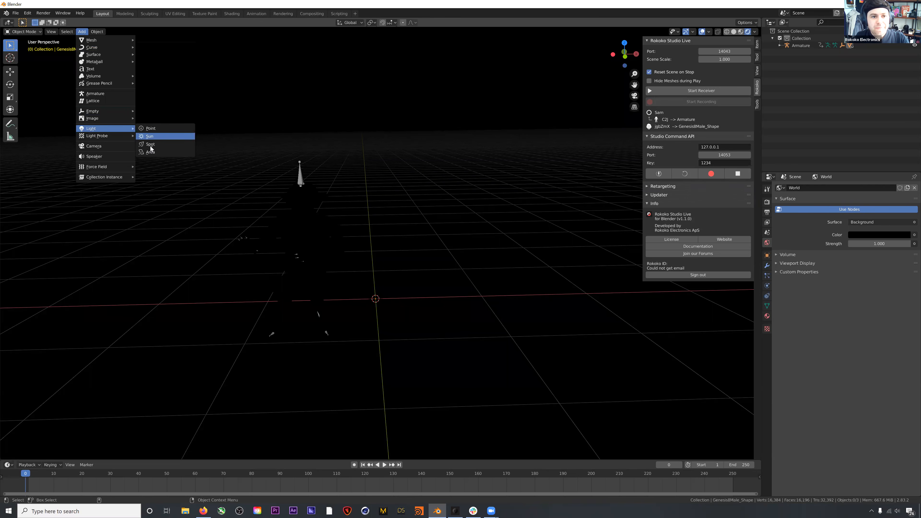
pyautogui.click(150, 152)
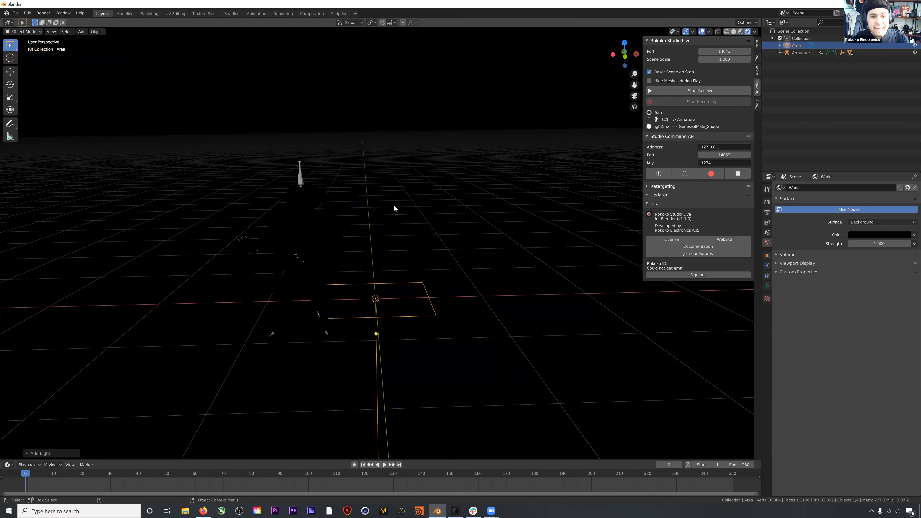
pyautogui.hotkey('shift', 'space')
pyautogui.press('g')
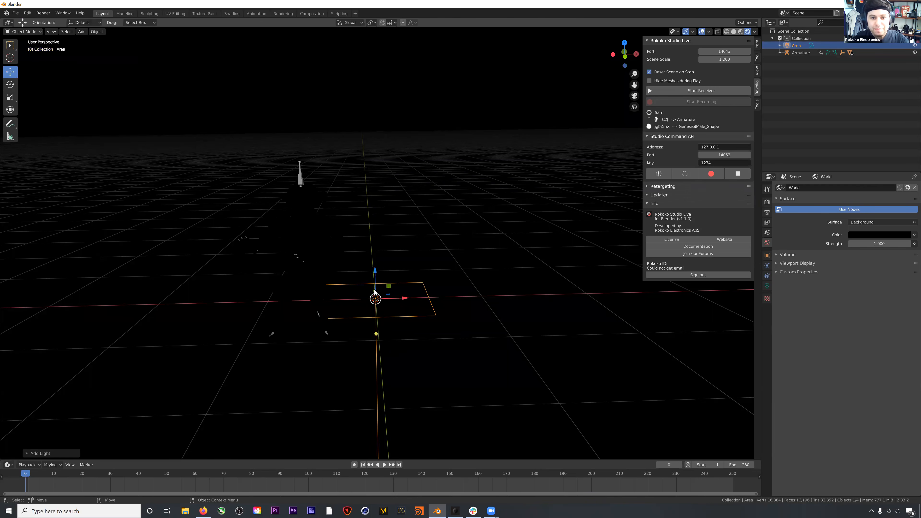
pyautogui.moveTo(375, 271); pyautogui.dragTo(381, 56)
pyautogui.moveTo(402, 117); pyautogui.dragTo(316, 113)
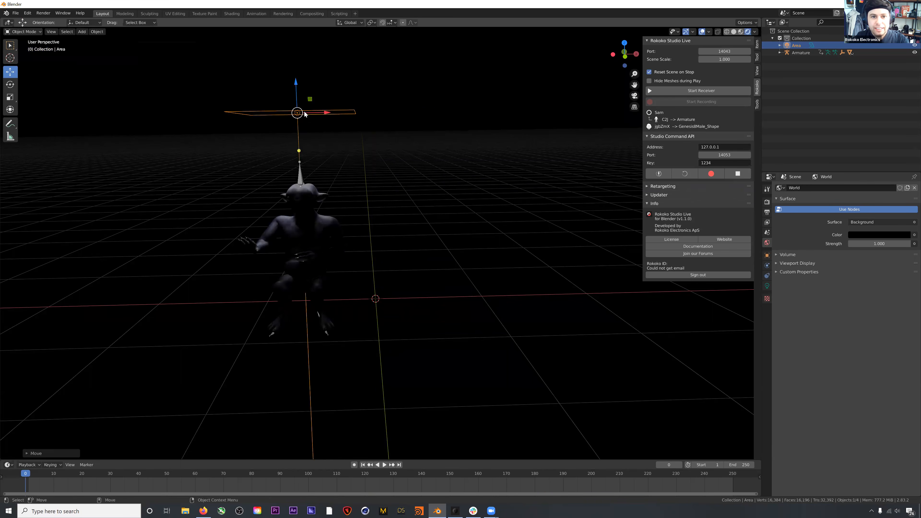
# Inspect the lit creature's head and torso up close, with Eevee as the render engine
pyautogui.moveTo(300, 111); pyautogui.dragTo(294, 233, button='middle')
pyautogui.keyDown('alt'); pyautogui.moveTo(294, 230); pyautogui.dragTo(224, 154); pyautogui.keyUp('alt')
pyautogui.scroll(4, 267, 181)
pyautogui.keyDown('alt'); pyautogui.moveTo(256, 141); pyautogui.dragTo(333, 190, button='middle'); pyautogui.keyUp('alt')
pyautogui.scroll(3, 358, 168)
pyautogui.keyDown('alt'); pyautogui.moveTo(316, 125); pyautogui.dragTo(408, 187, button='middle'); pyautogui.keyUp('alt')
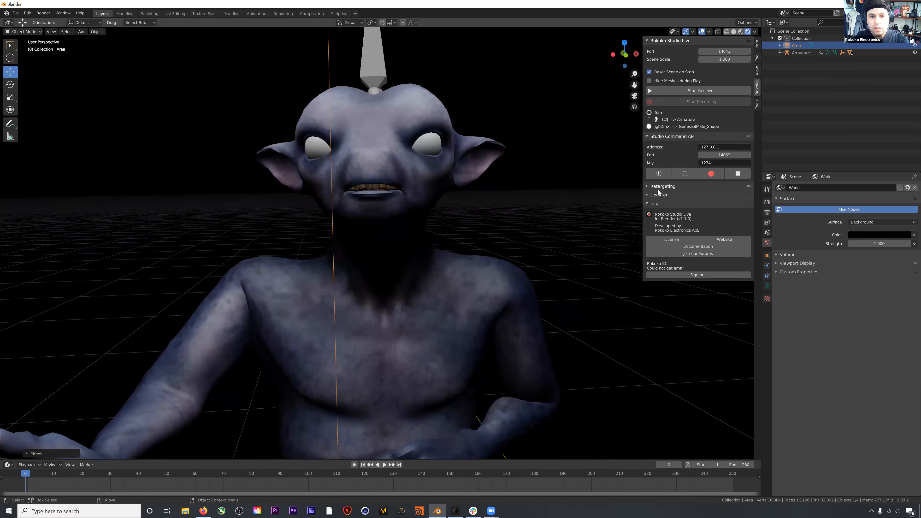
pyautogui.click(767, 202)
pyautogui.click(870, 187)
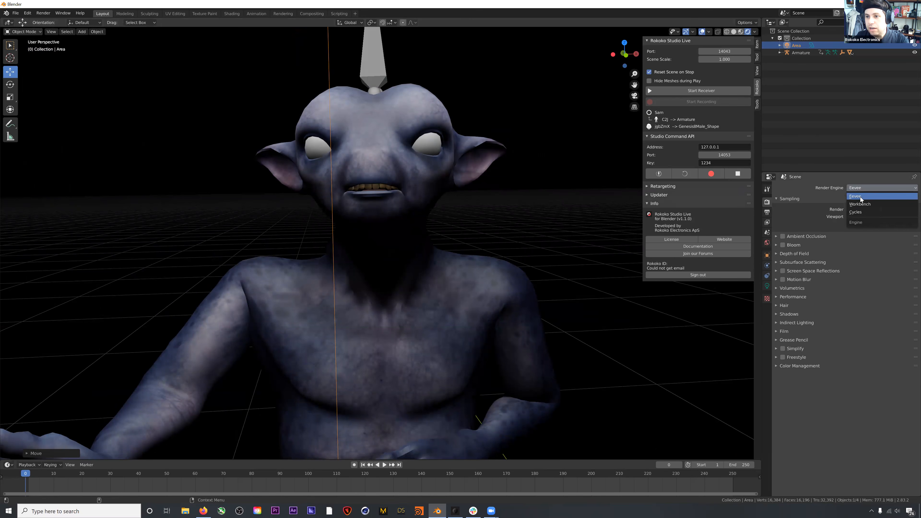
pyautogui.click(858, 196)
pyautogui.scroll(-2, 510, 222)
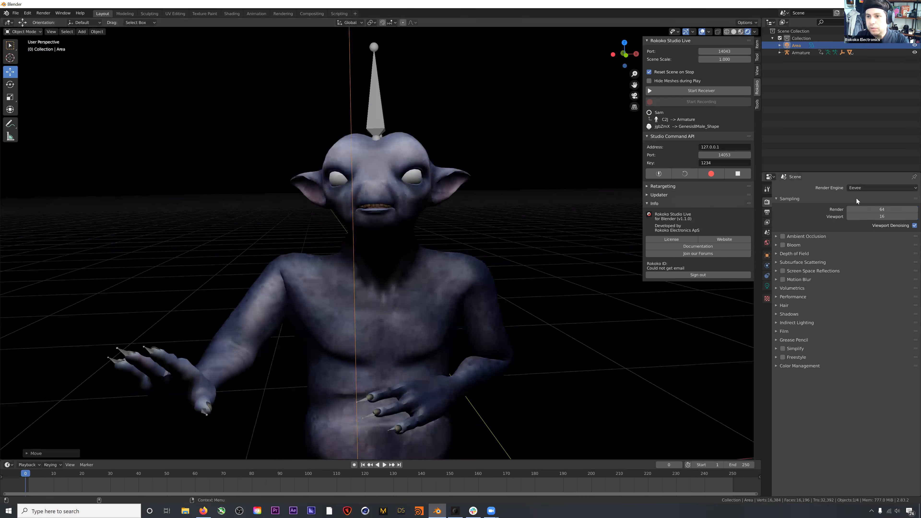
# Change the render engine to Cycles and check the path-traced creature in the viewport
pyautogui.click(866, 187)
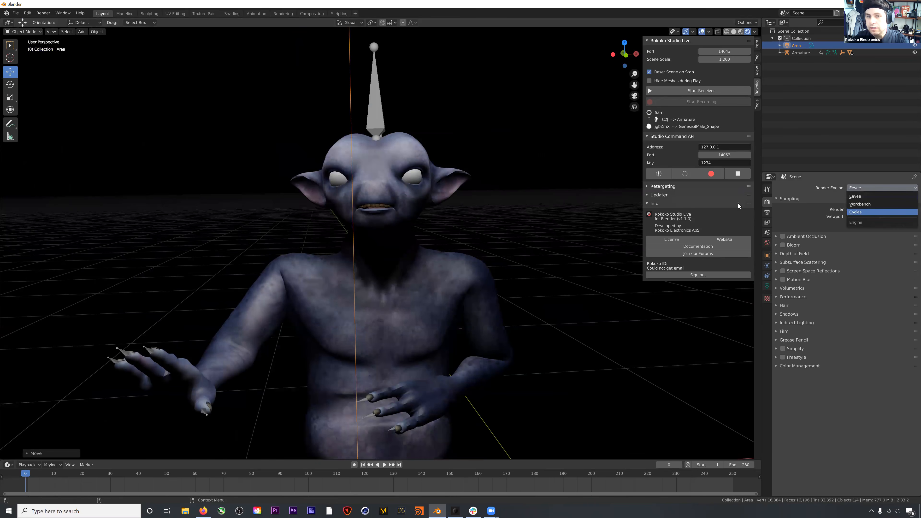
pyautogui.click(863, 211)
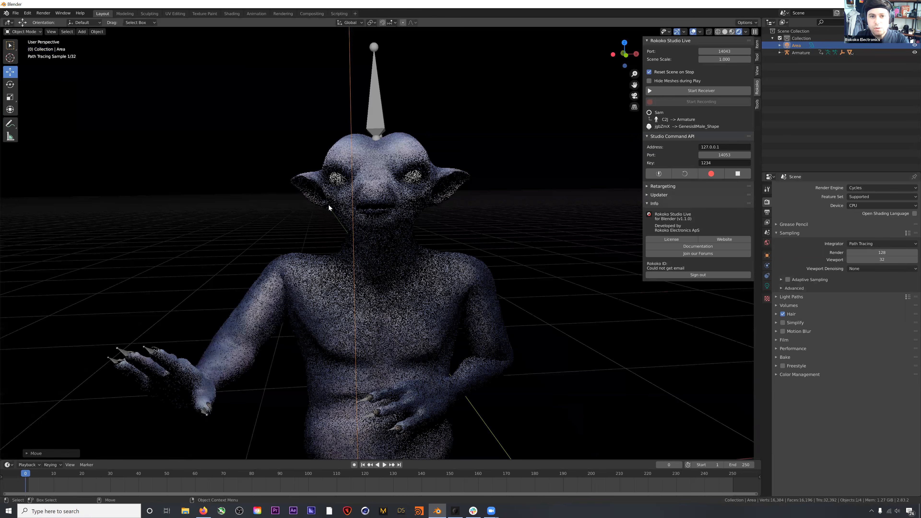
pyautogui.scroll(2, 371, 221)
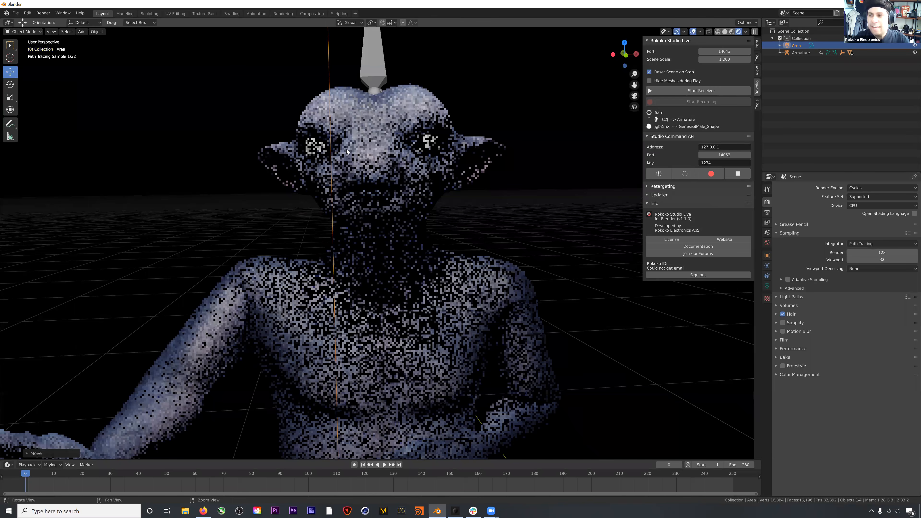
pyautogui.scroll(-2, 346, 149)
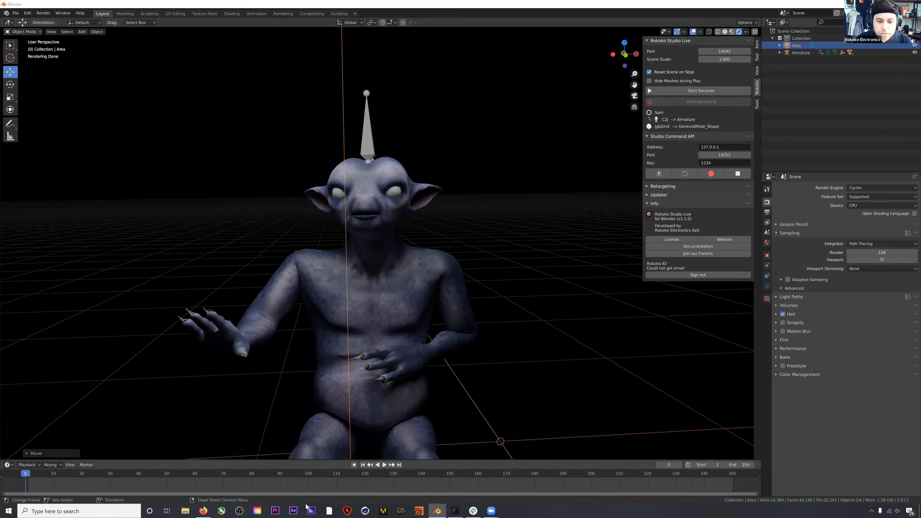
# Switch to Rokoko Studio and search the motion library's assets for "ape"
pyautogui.click(452, 510)
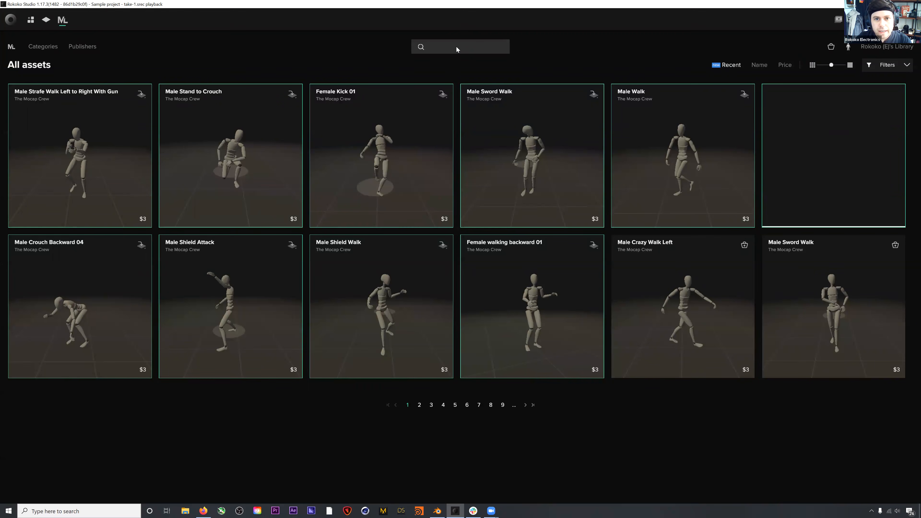
pyautogui.write('pe')
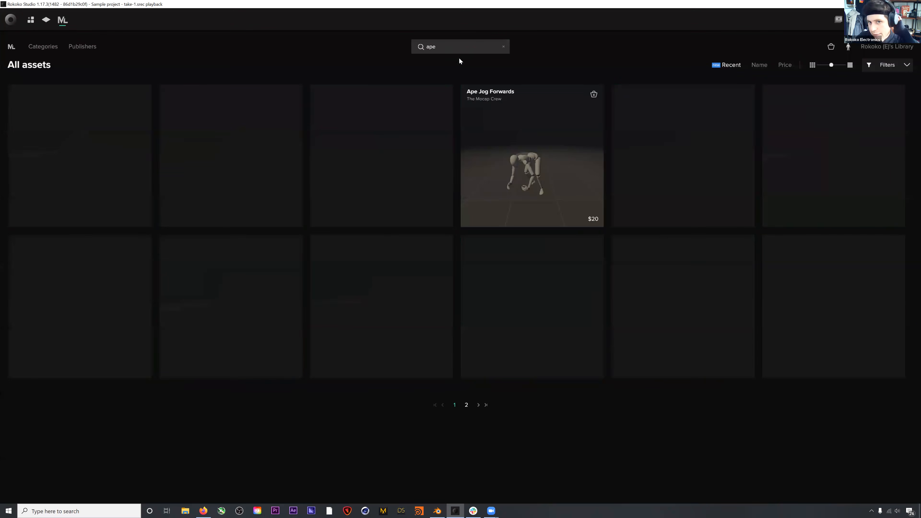
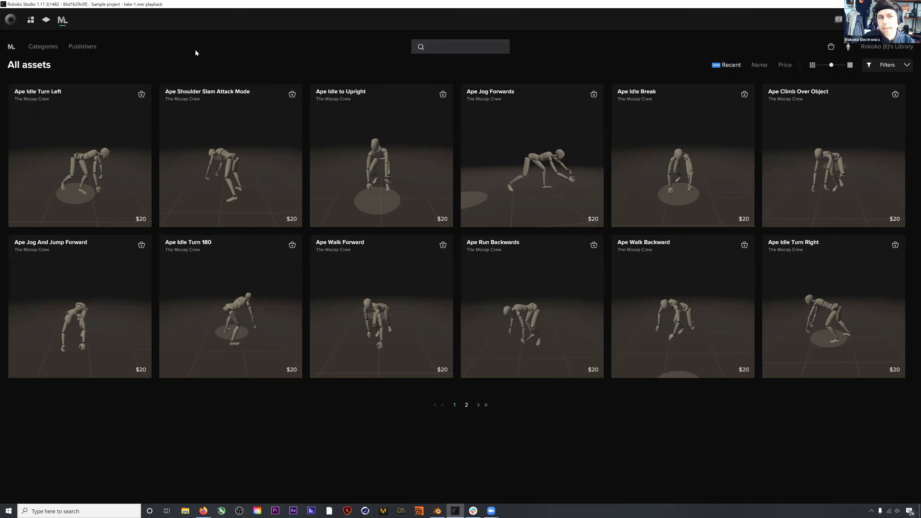
# Return from the motion library to the scene and close the take-1 playback to show the live scene
pyautogui.click(46, 20)
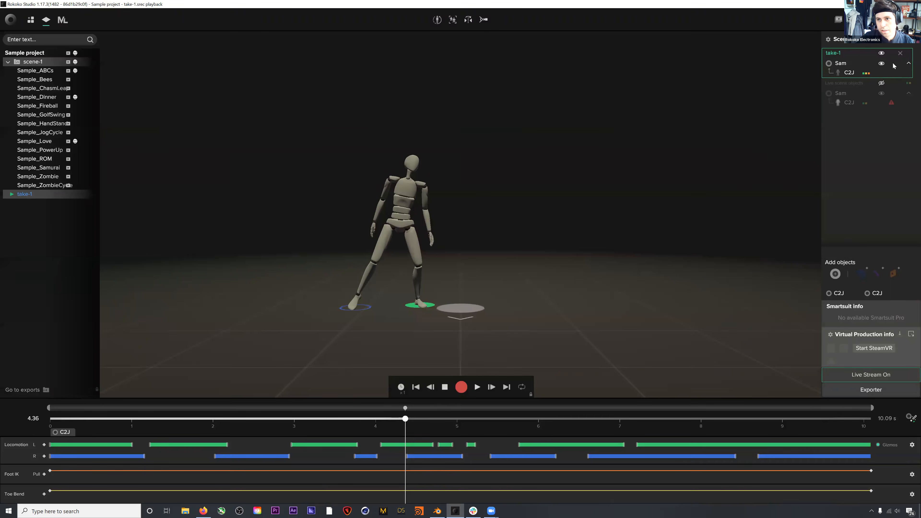
pyautogui.click(901, 53)
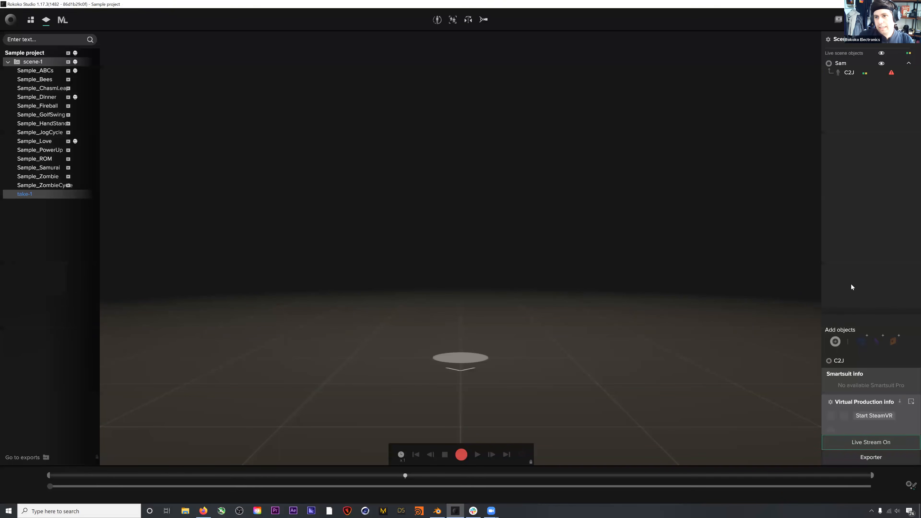
pyautogui.scroll(-1, 663, 322)
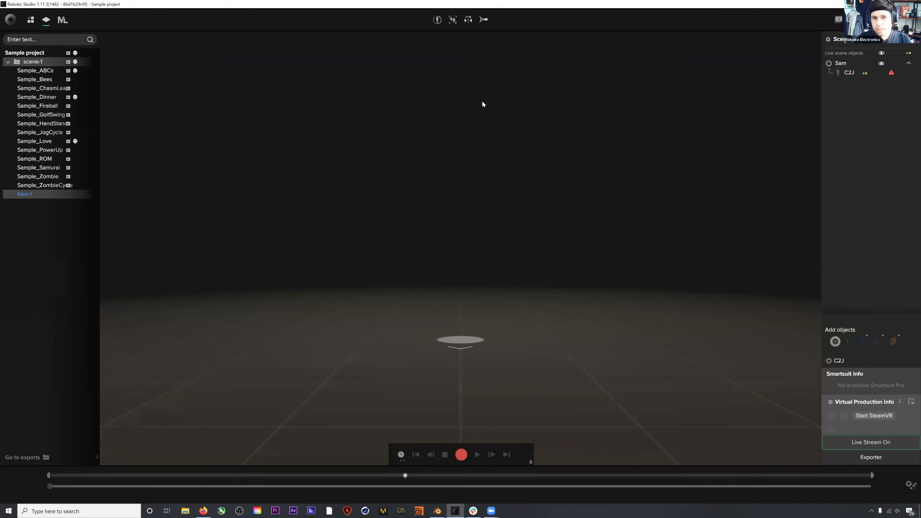
# Calibrate the live Smartsuit actor's pose and open the C2J suit's info with its sensor figure
pyautogui.click(438, 20)
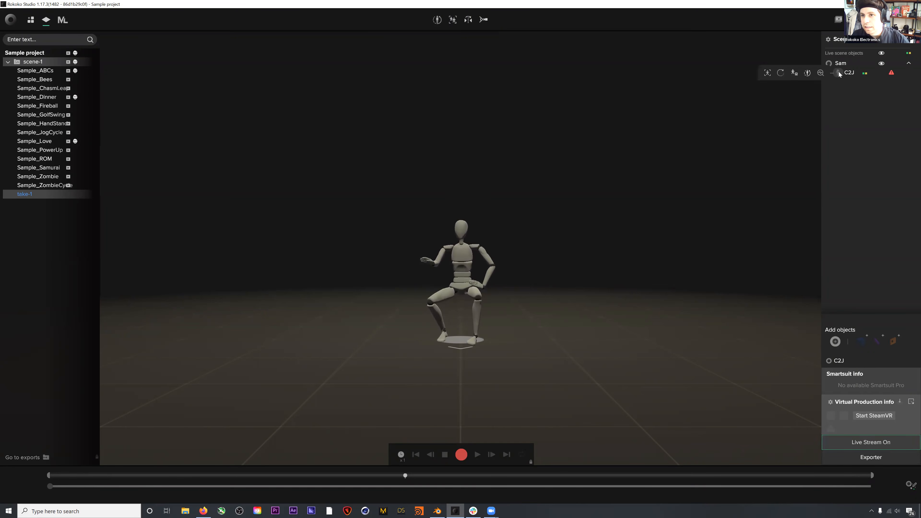
pyautogui.click(844, 362)
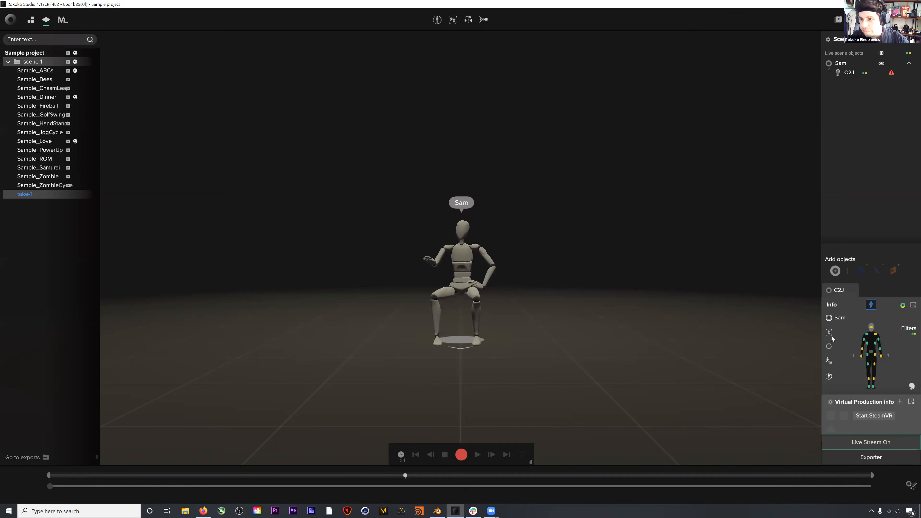
pyautogui.click(902, 306)
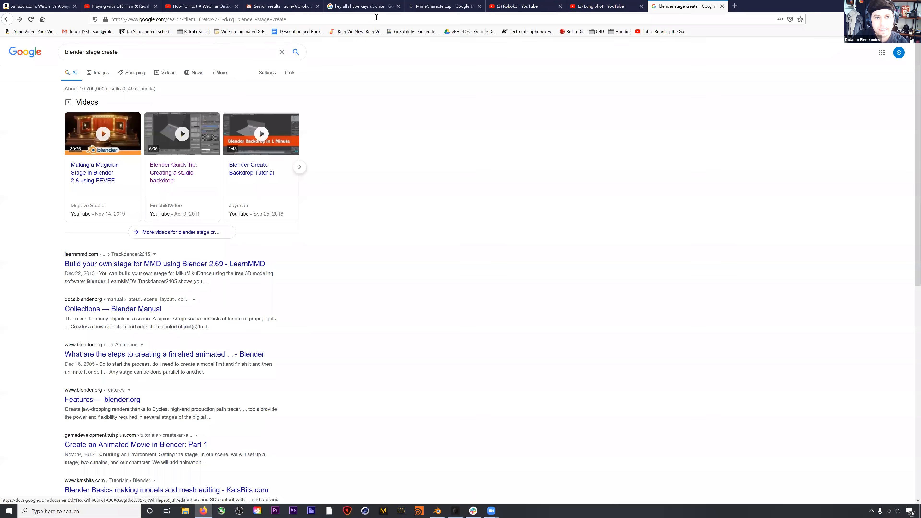
# Switch to Firefox and search the web for "segments rokoko"
pyautogui.click(376, 17)
pyautogui.write('segments rokoko')
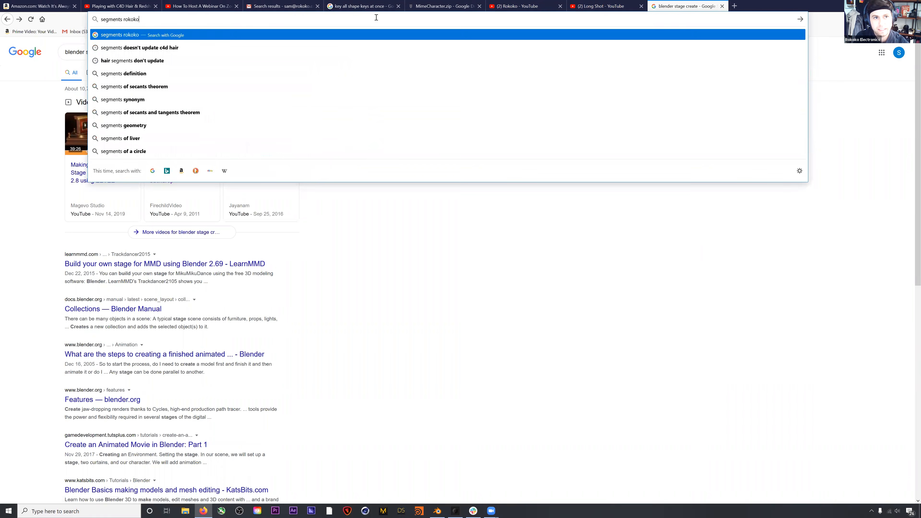
pyautogui.press('Return')
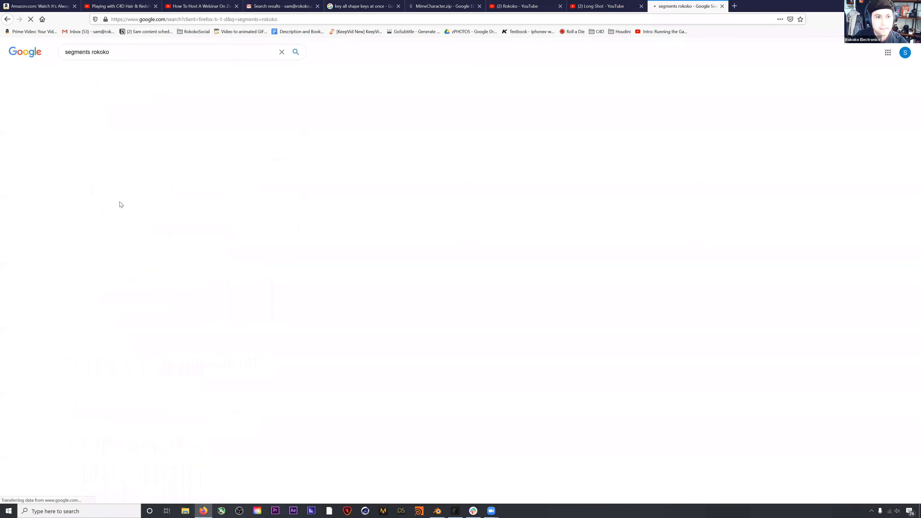
# Open the Rokoko guide video on creating loop cycles with Smartsuit Pro recordings, select its link address and close its tab
pyautogui.click(182, 288)
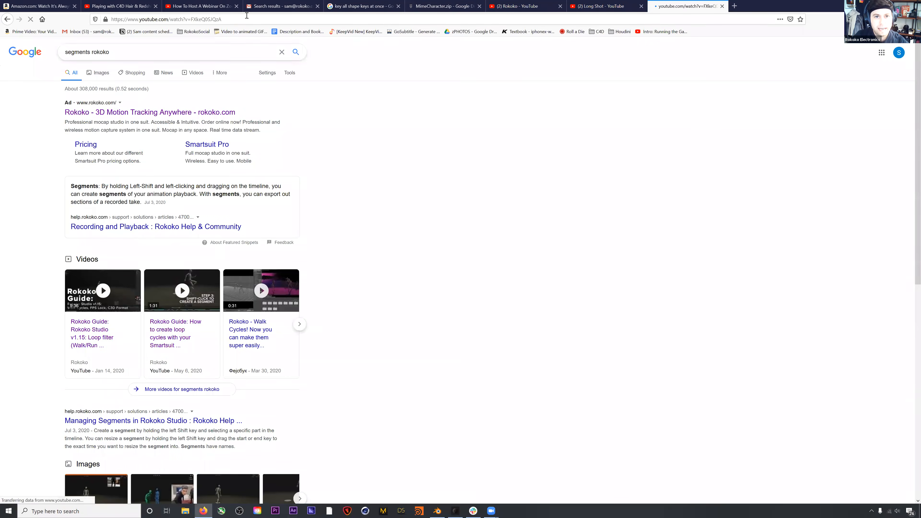
pyautogui.hotkey('ctrl', 'l')
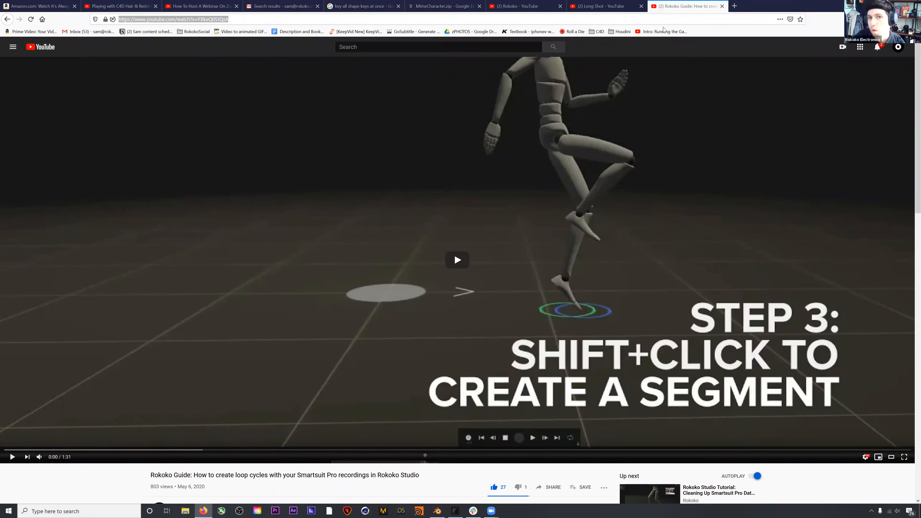
pyautogui.click(722, 6)
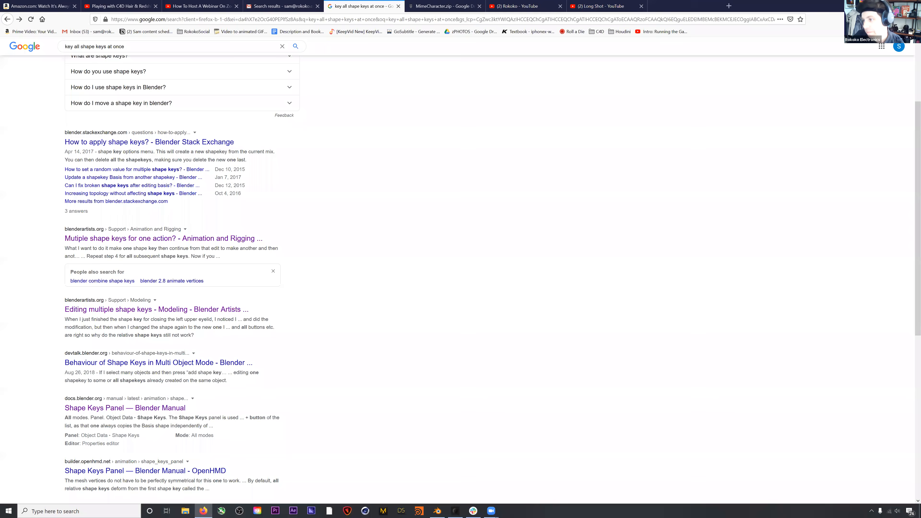